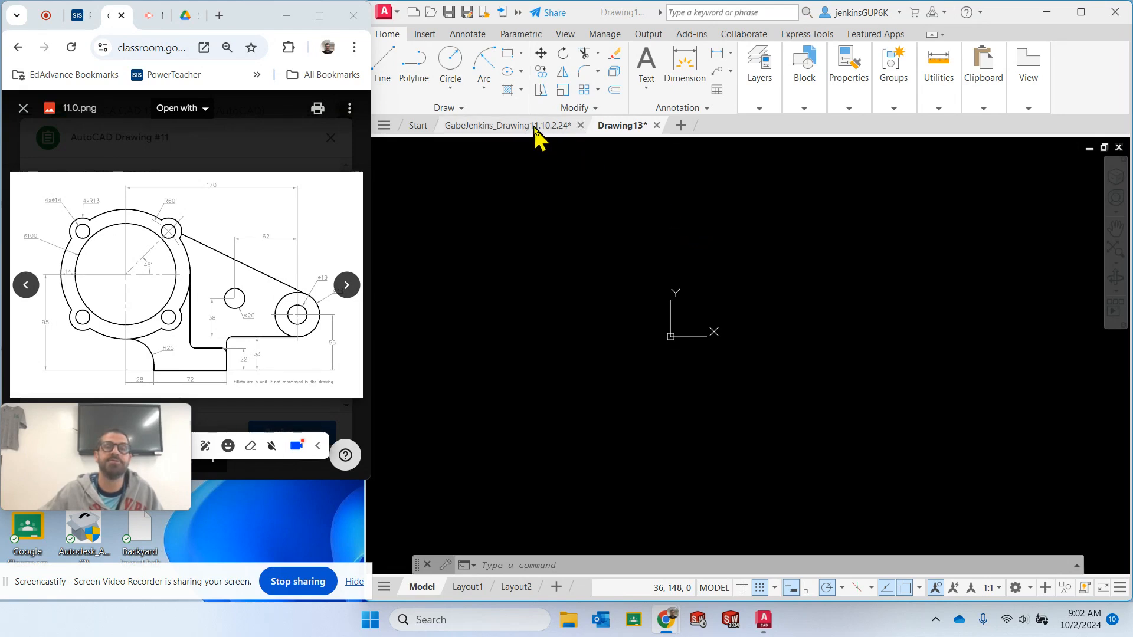
Make Visible the current layer for the drawing's object lines
click(682, 239)
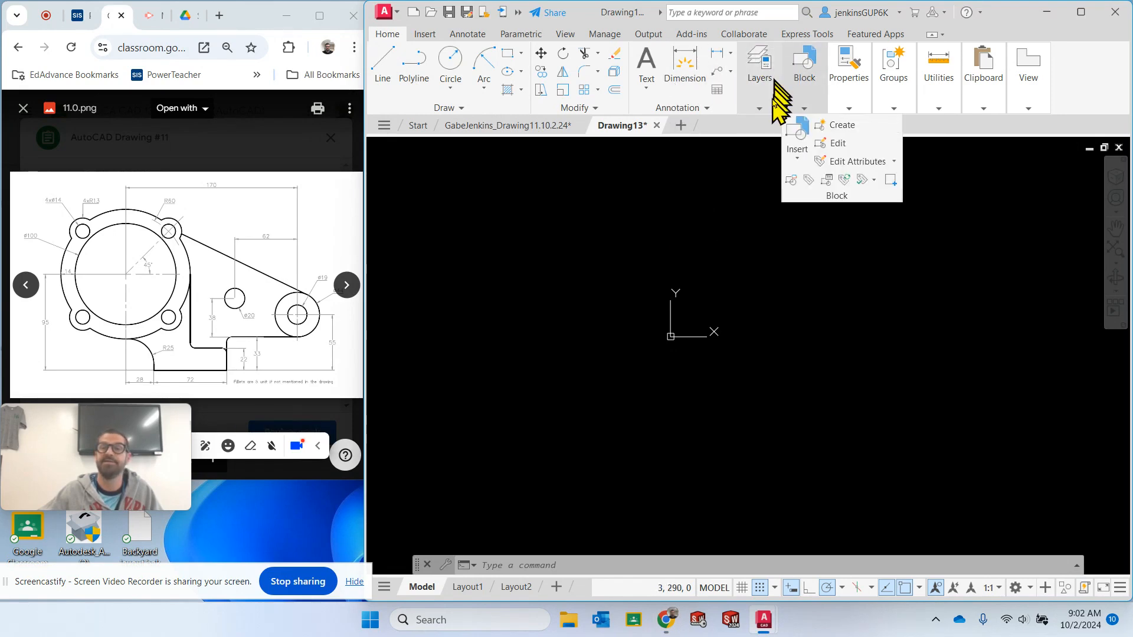
mouse_move(766, 109)
click(862, 125)
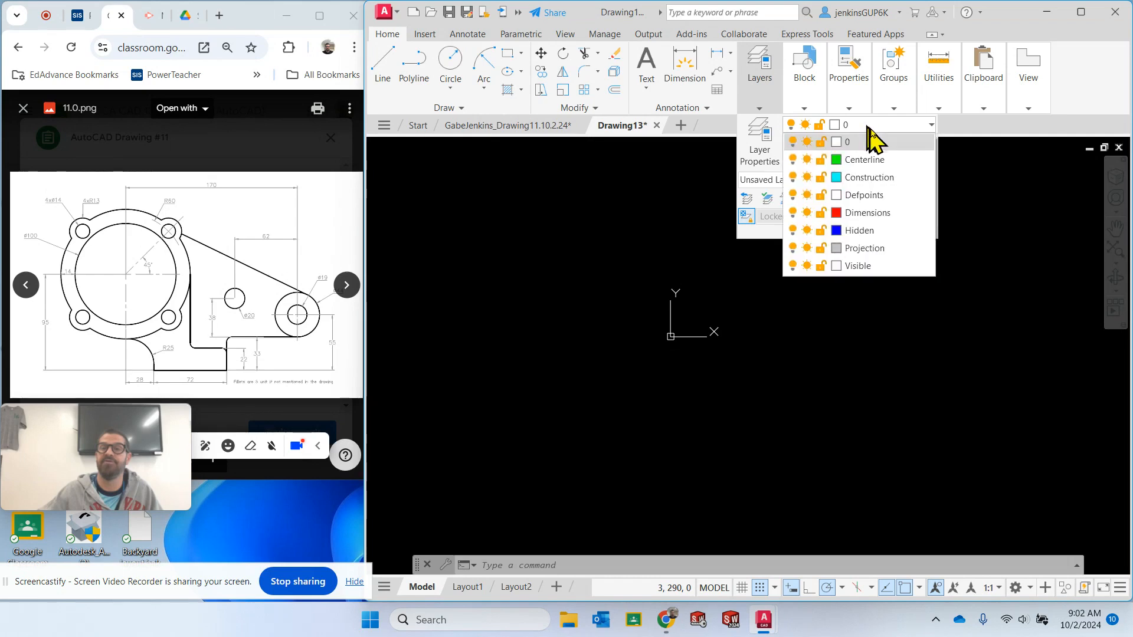
click(1048, 270)
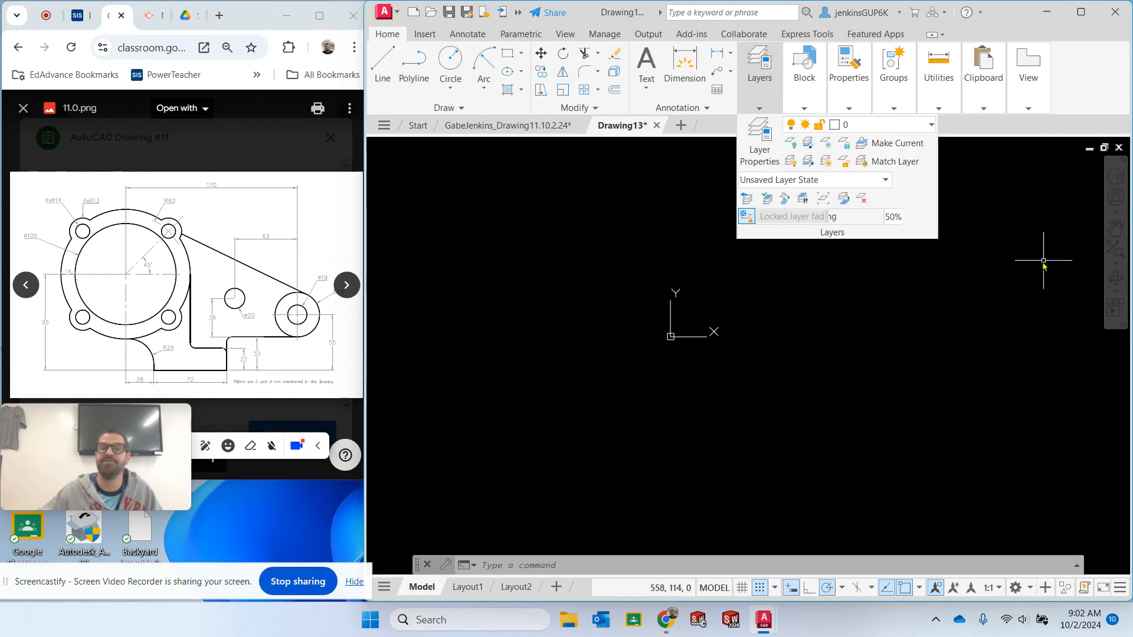
mouse_move(745, 89)
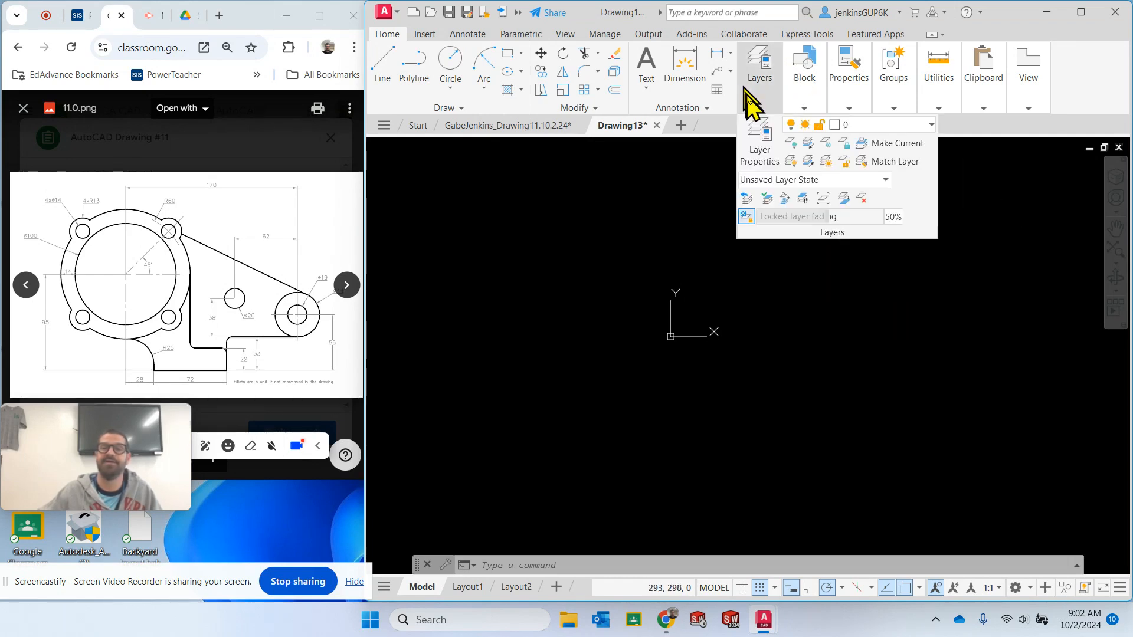
click(872, 125)
click(874, 267)
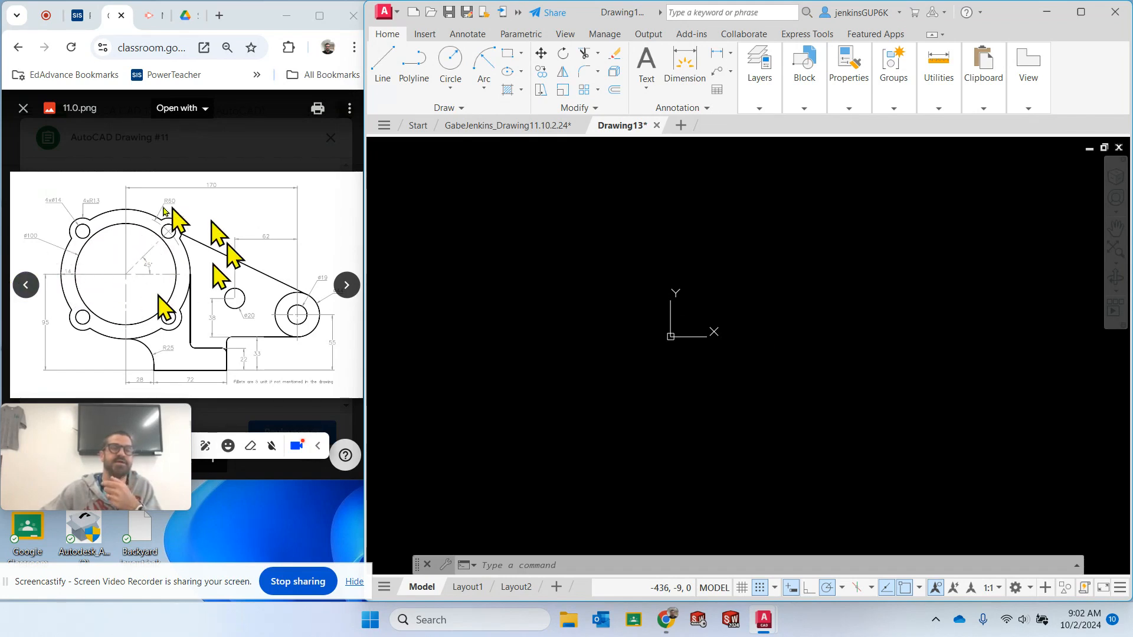
Draw a circle with a diameter of 100 centred on the origin at 0,0
click(453, 89)
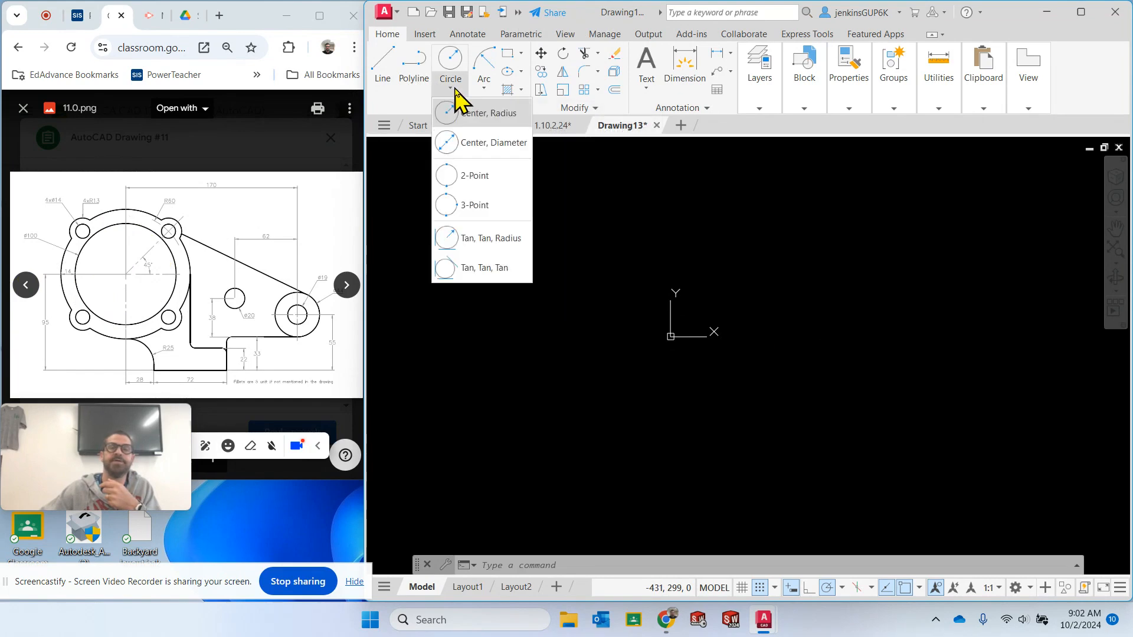
click(479, 147)
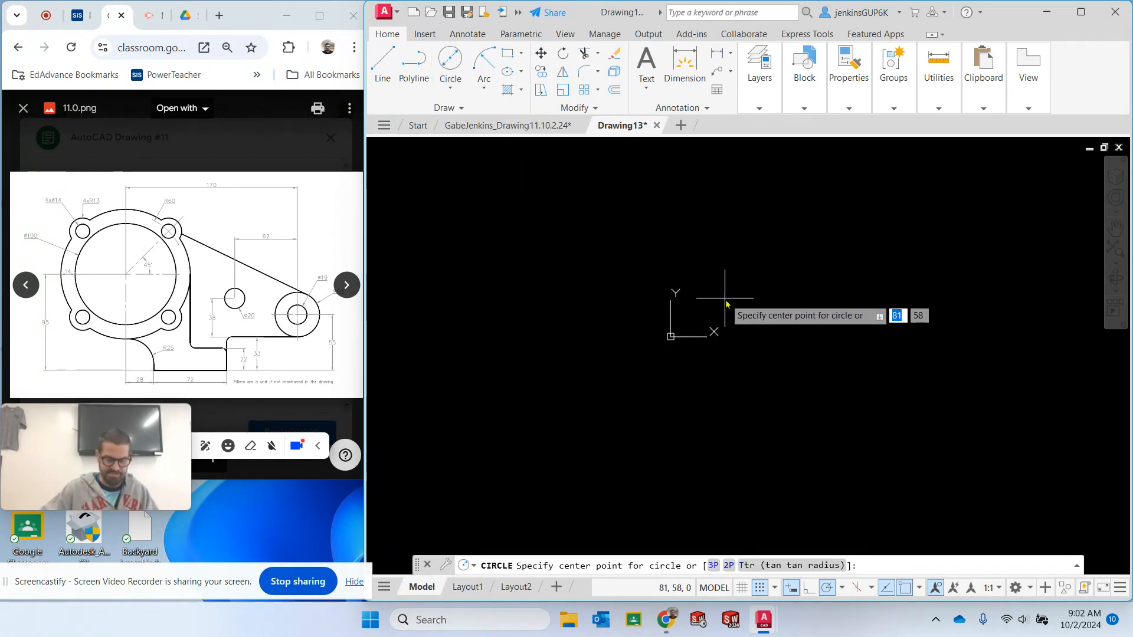
text(0,0)
key(Return)
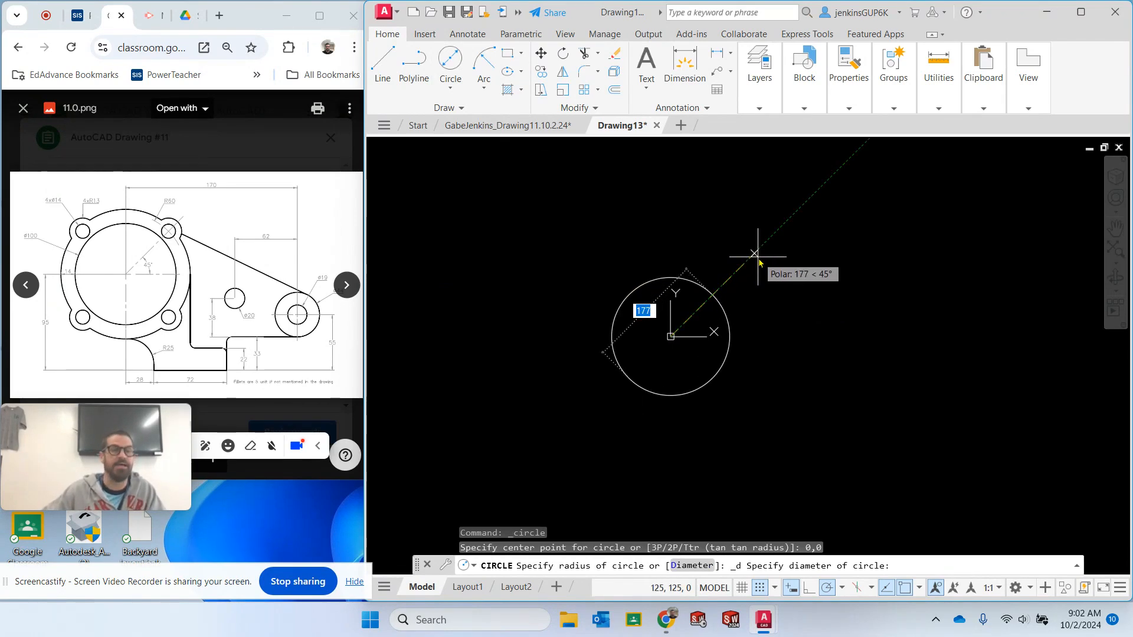
text(100)
key(Return)
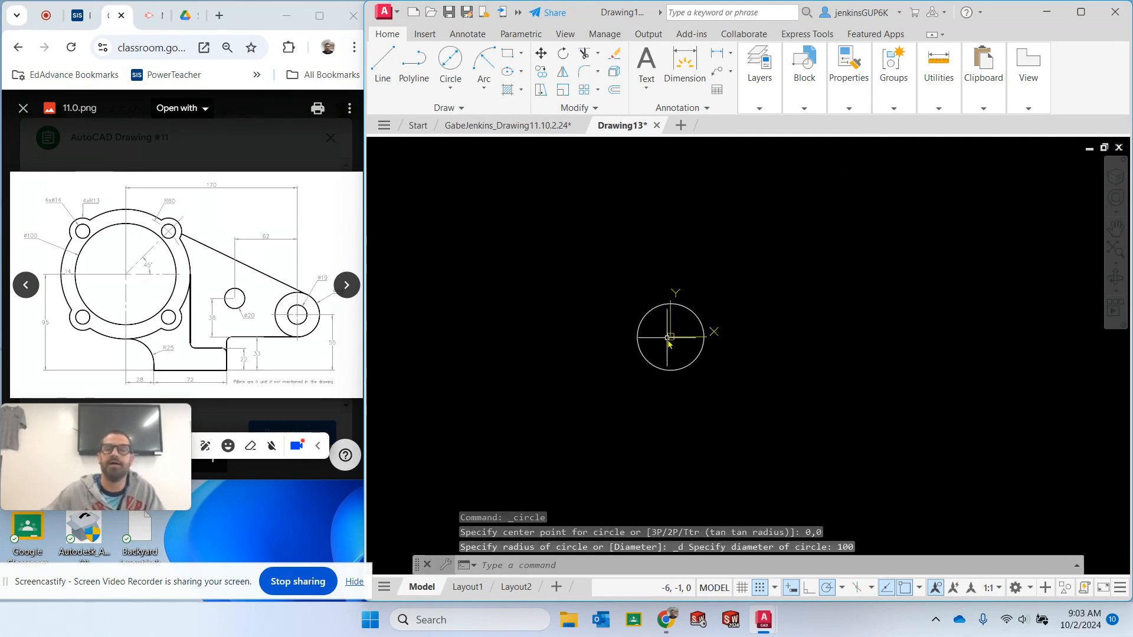
Draw a concentric outer circle with a radius of 64 centred at 0,0
scroll(656, 349, up, 4)
scroll(670, 353, down, 2)
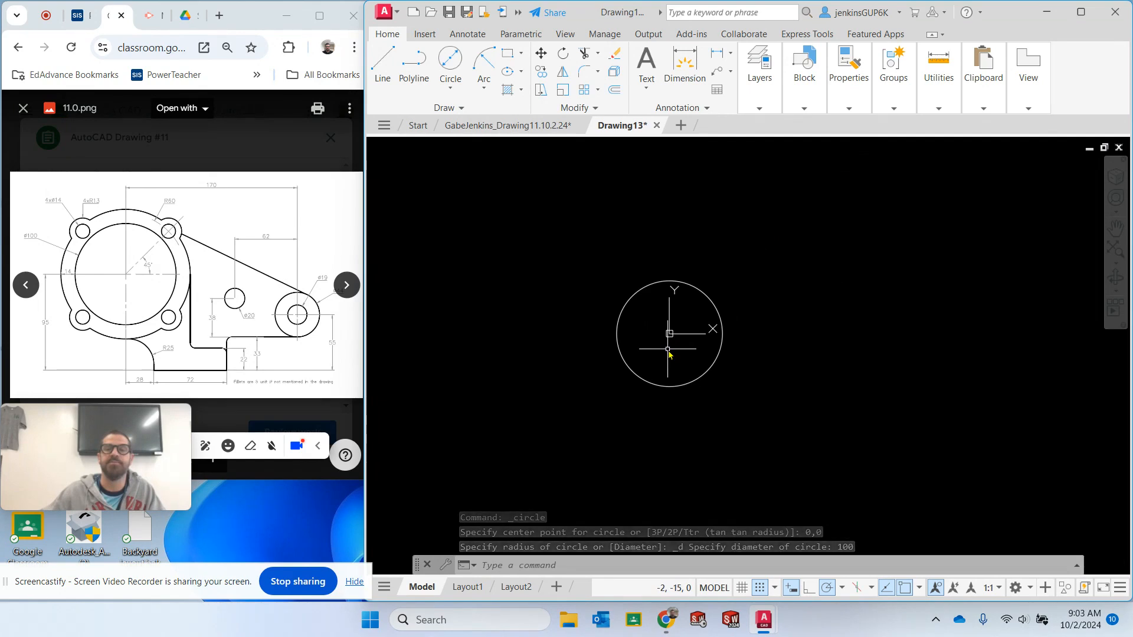
scroll(738, 331, up, 2)
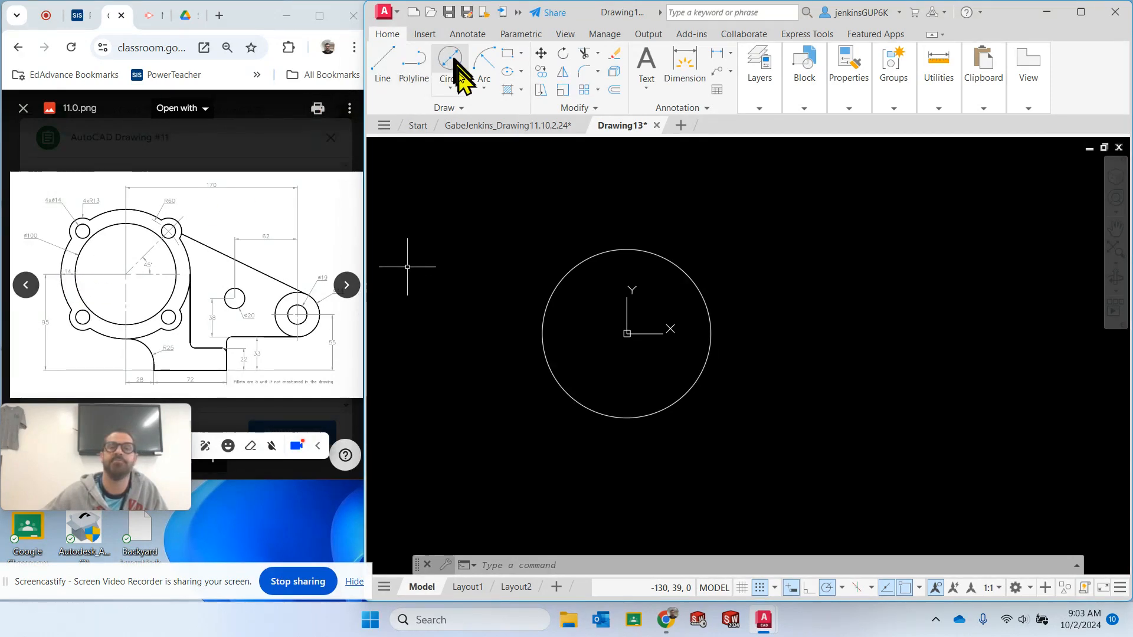
click(452, 87)
click(464, 114)
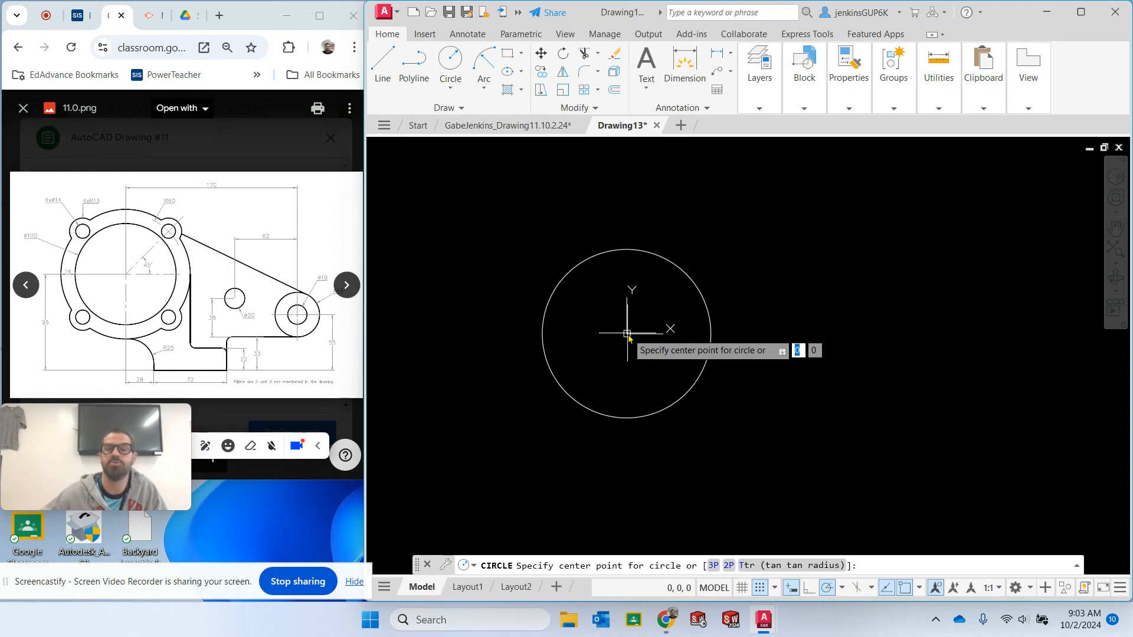
text(0)
key(Return)
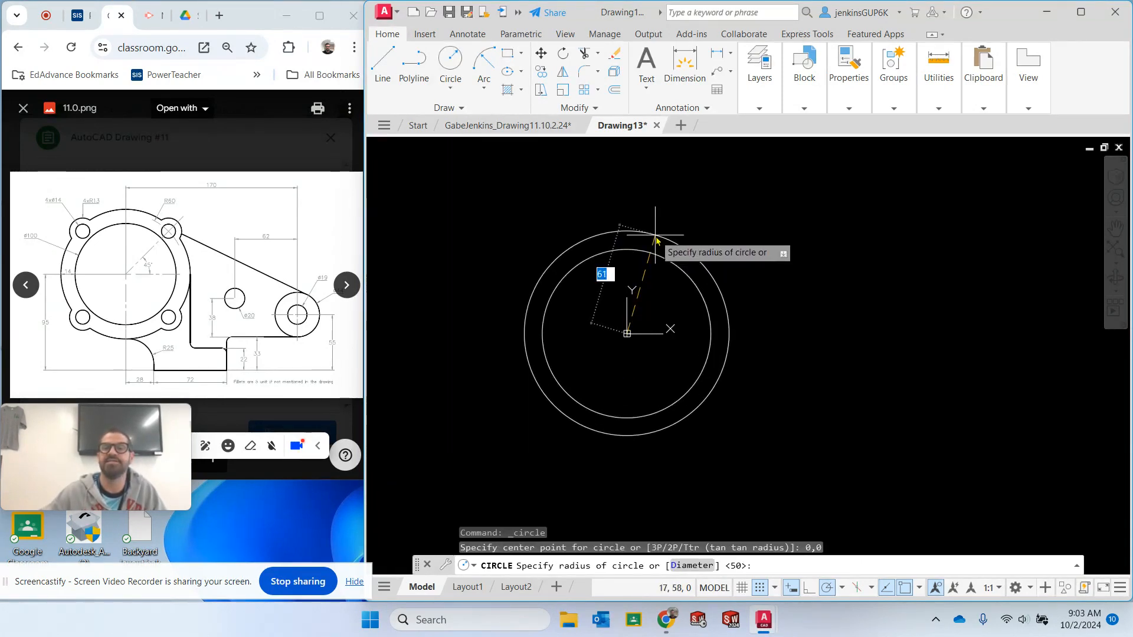
key(Return)
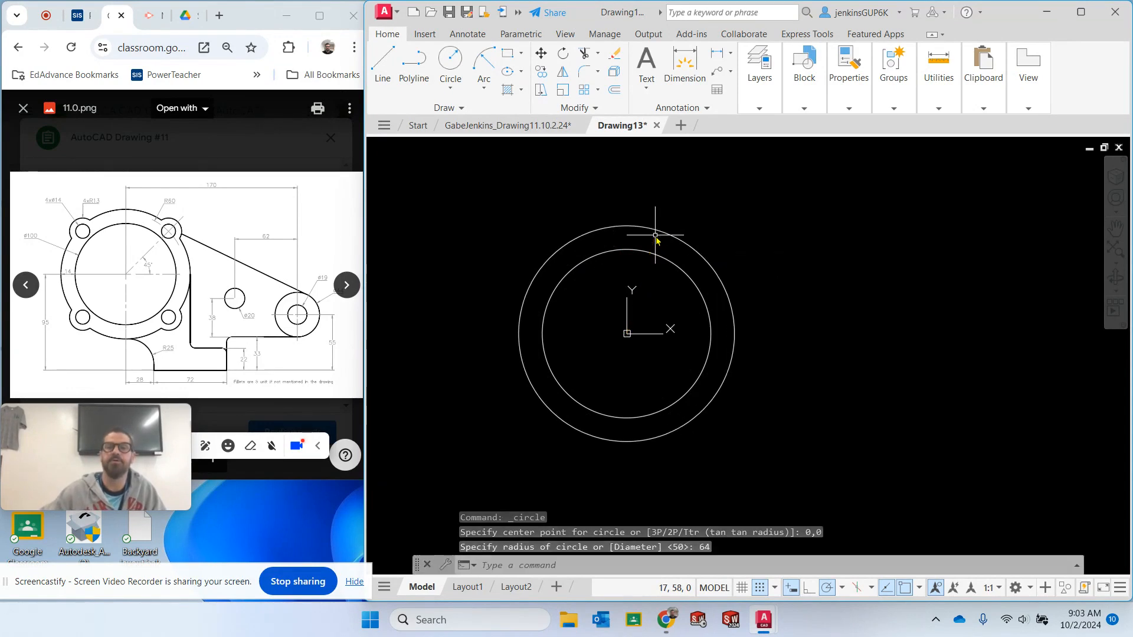
key(Escape)
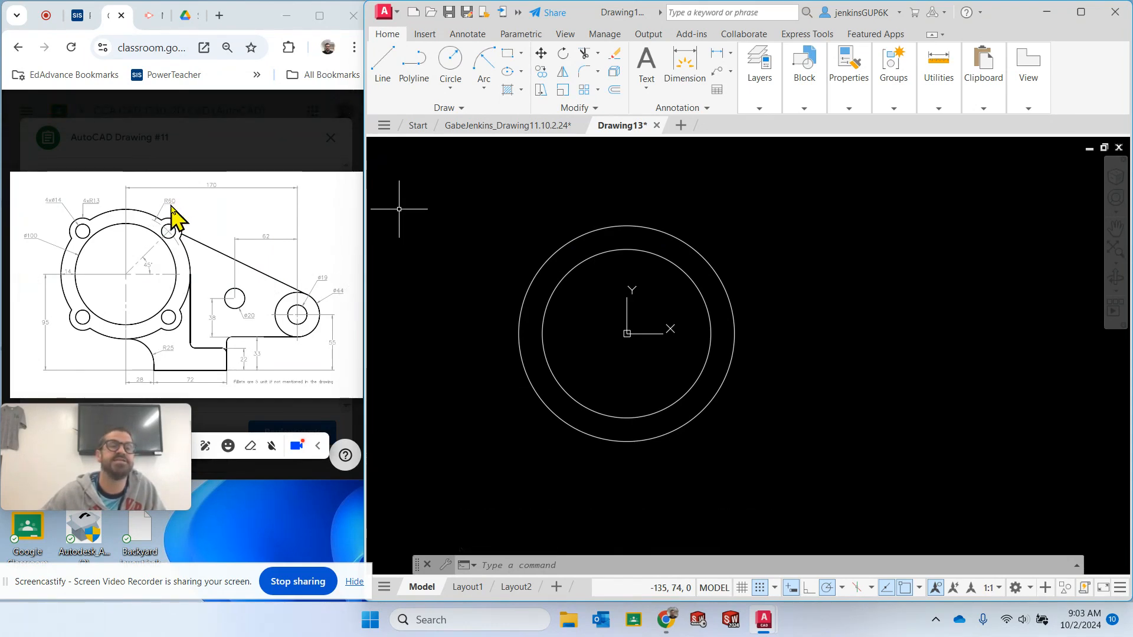
Switch to the Construction layer and draw a circle with a radius of 60 centred on the origin
click(761, 107)
click(867, 126)
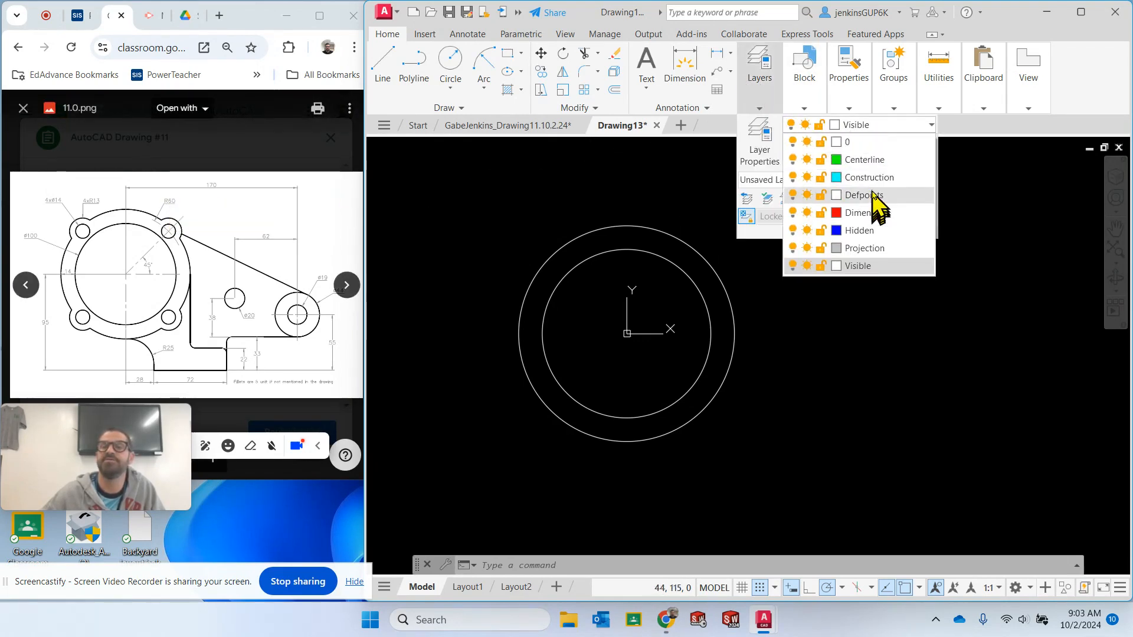
click(879, 196)
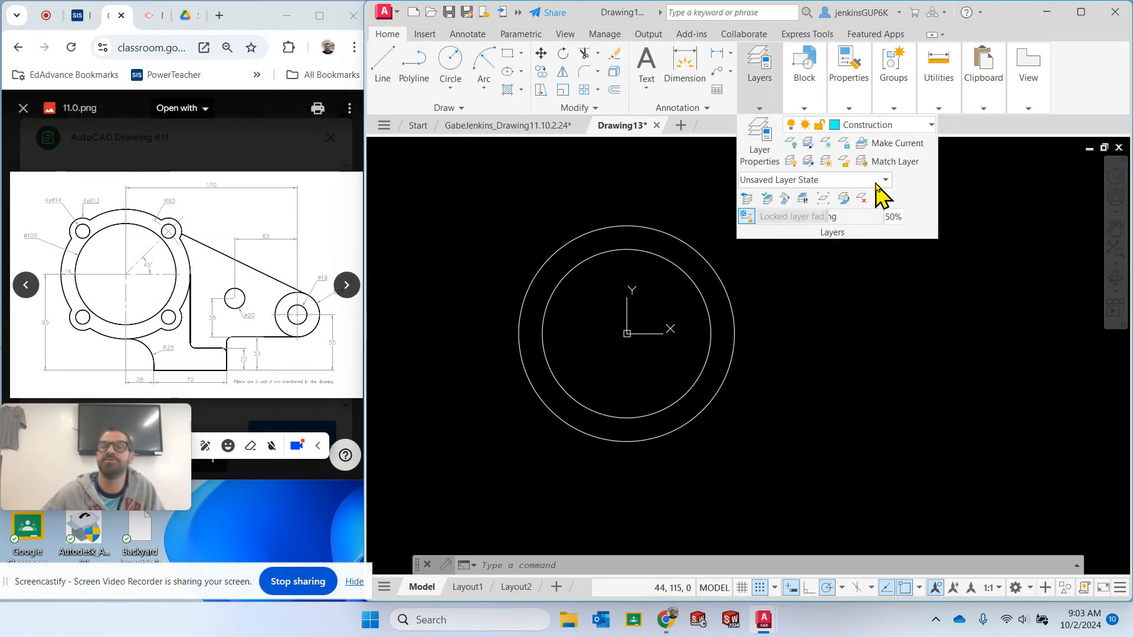
click(452, 67)
click(626, 334)
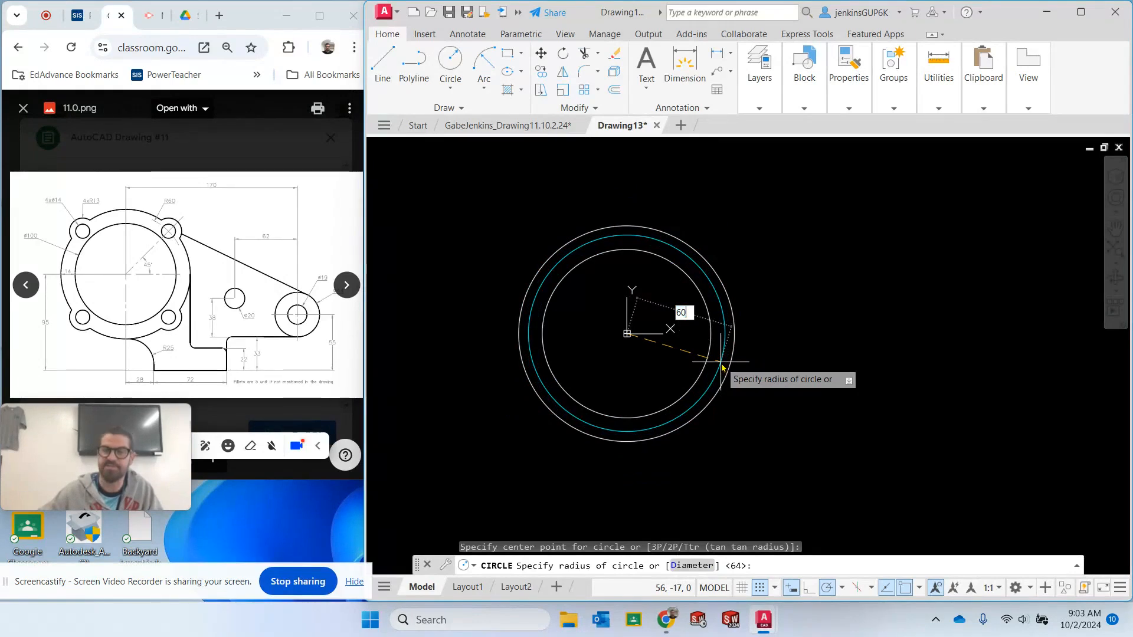
key(Return)
key(Escape)
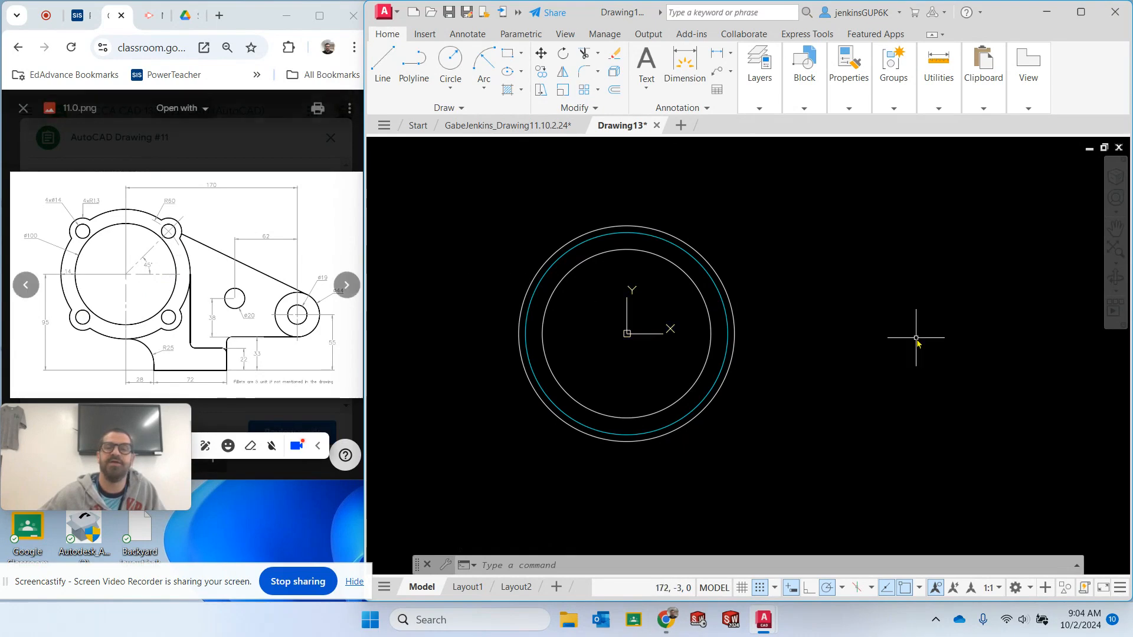
Draw a construction line from the origin at 45° up to the radius 60 construction circle
click(383, 61)
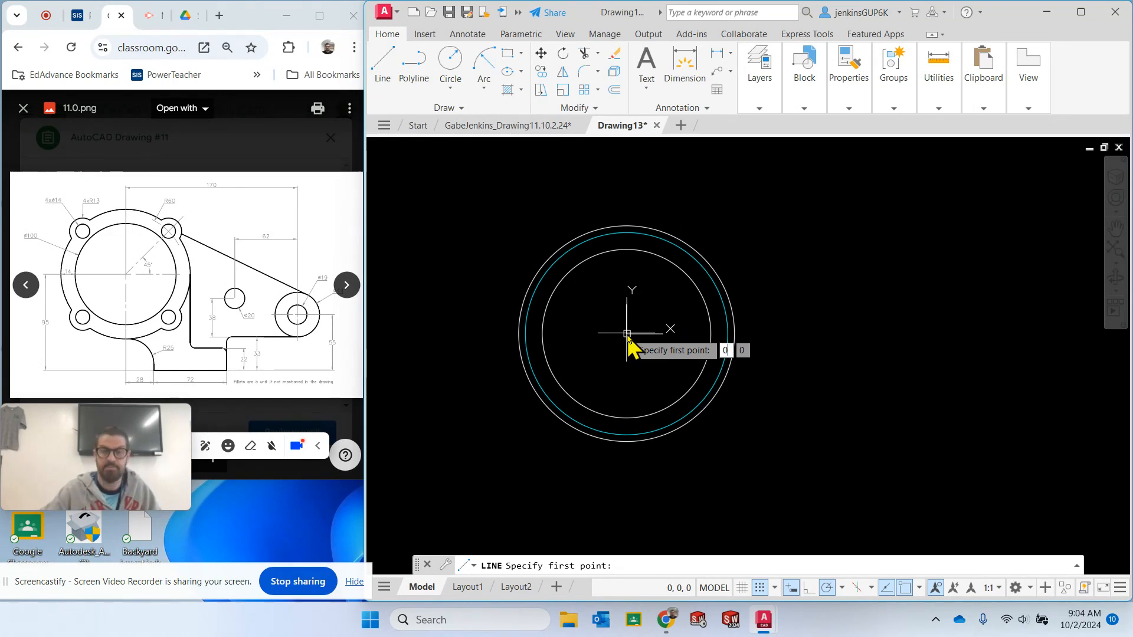
text(0)
key(Return)
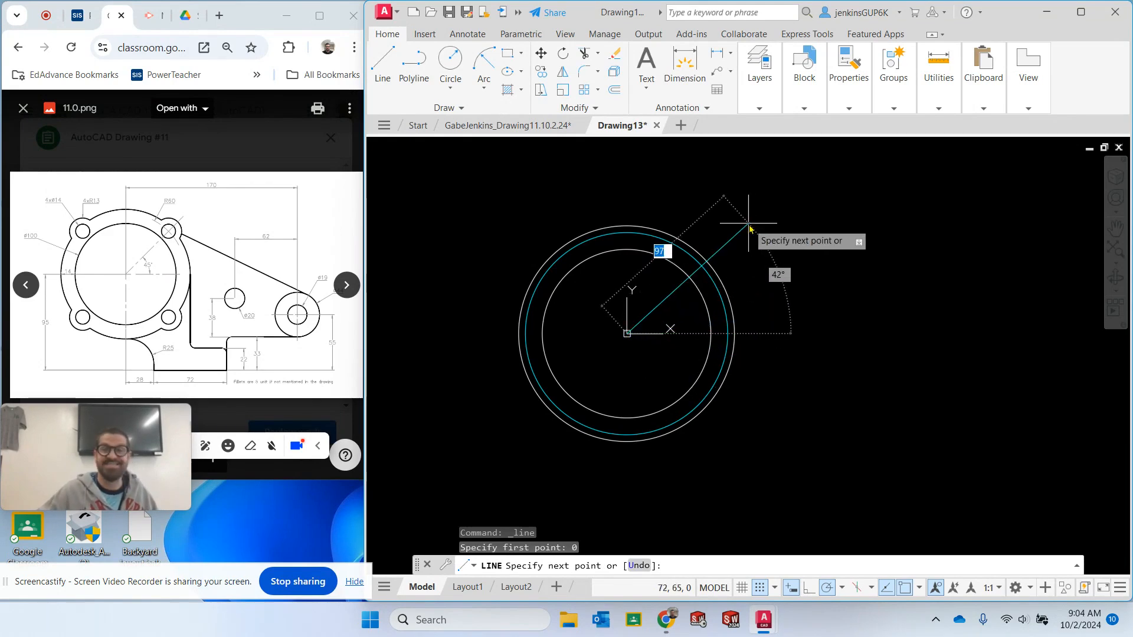
text(45)
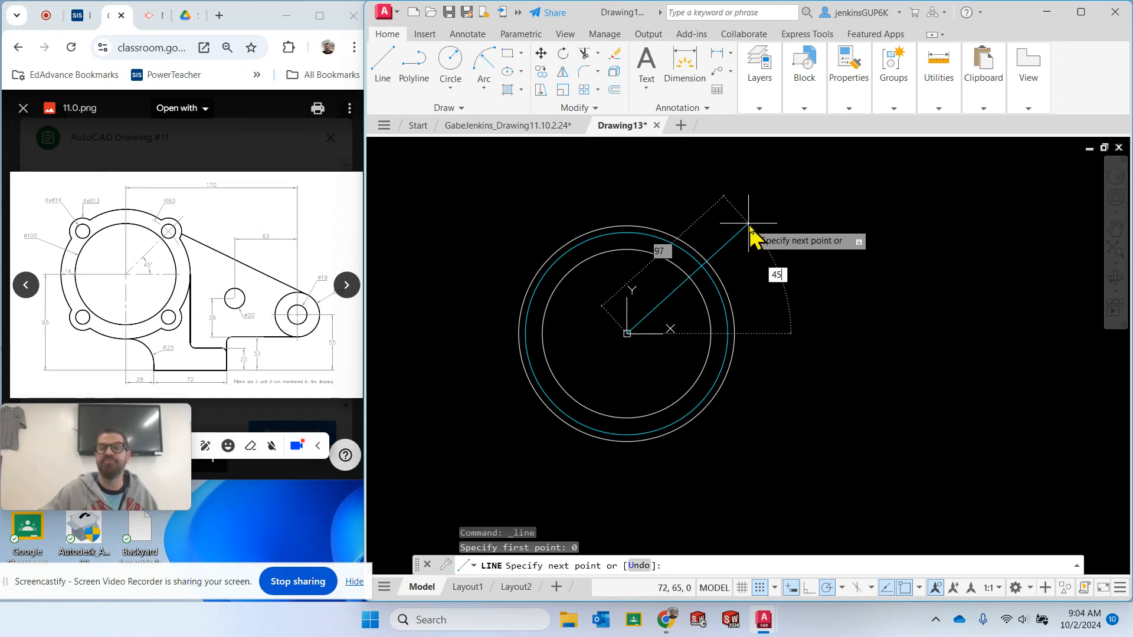
key(Tab)
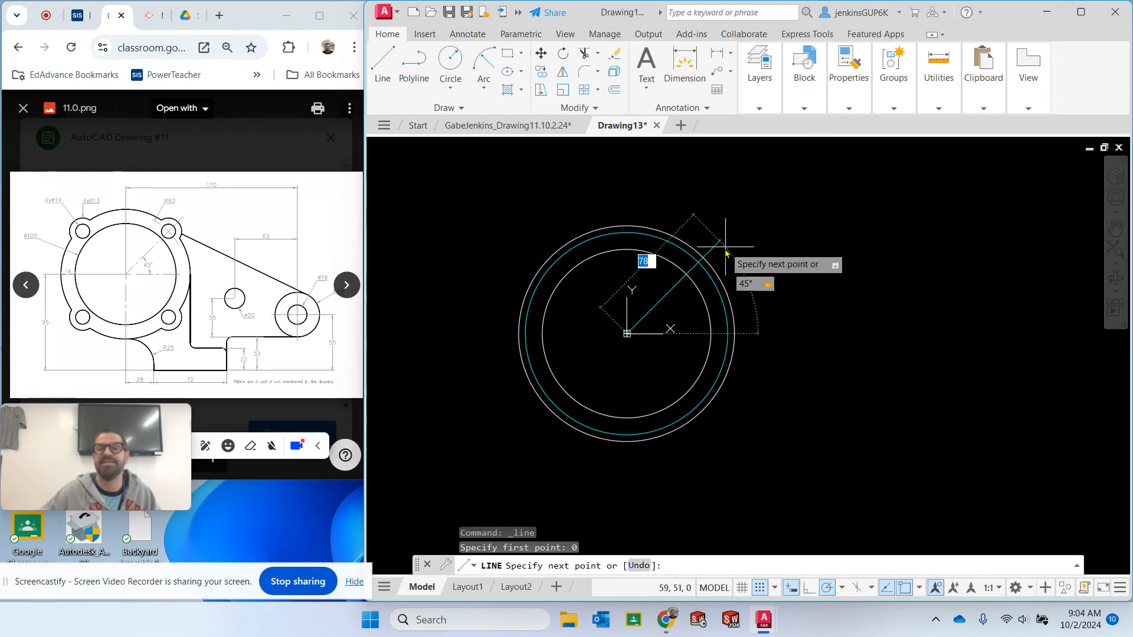
click(700, 267)
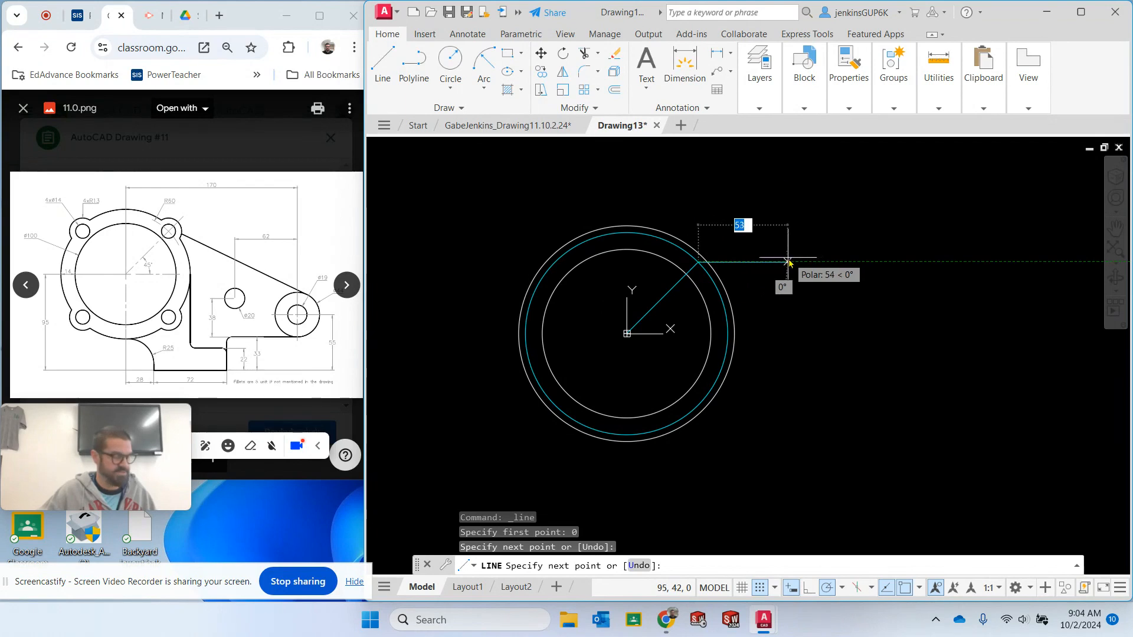
key(Escape)
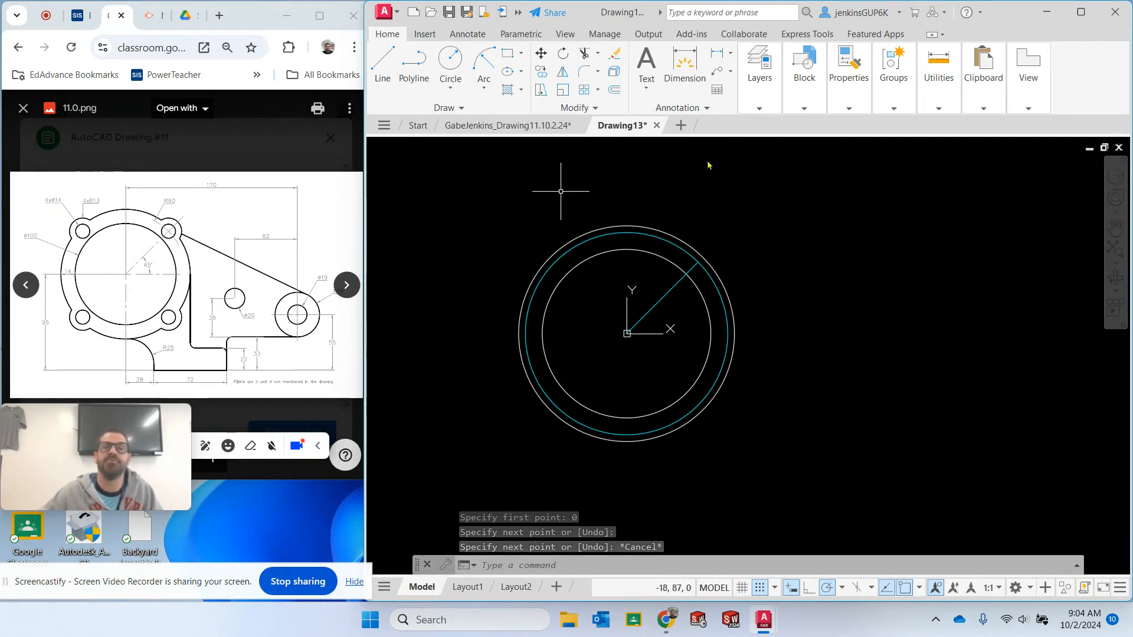
Switch to the Visible layer and draw a circle with a diameter of 14 centred on the outer end of the 45° line
click(759, 97)
click(854, 127)
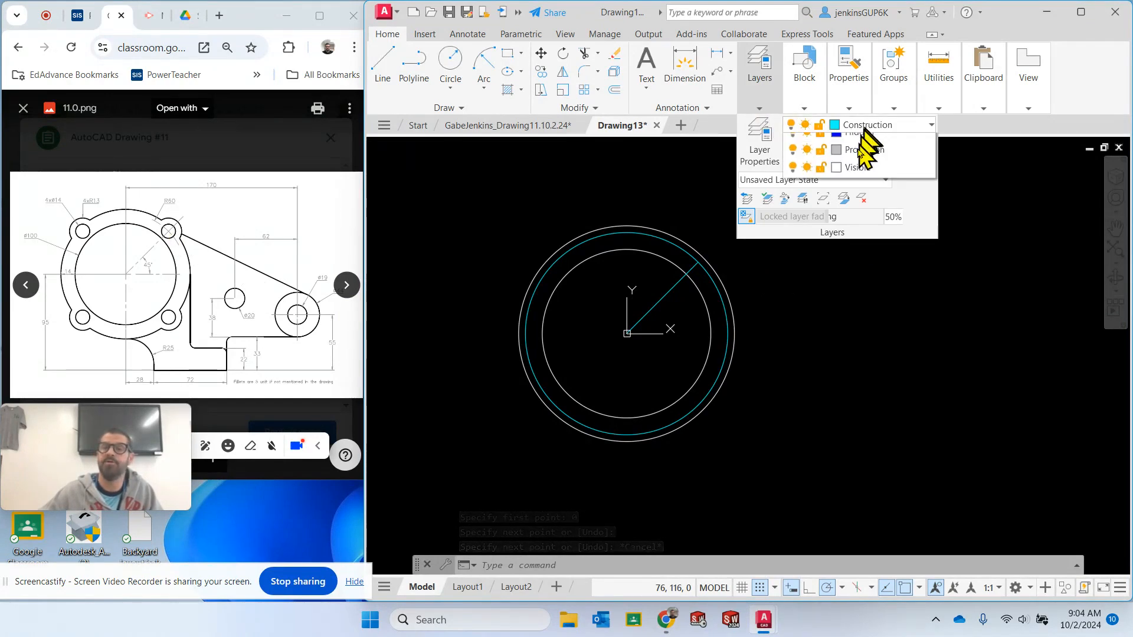
click(857, 266)
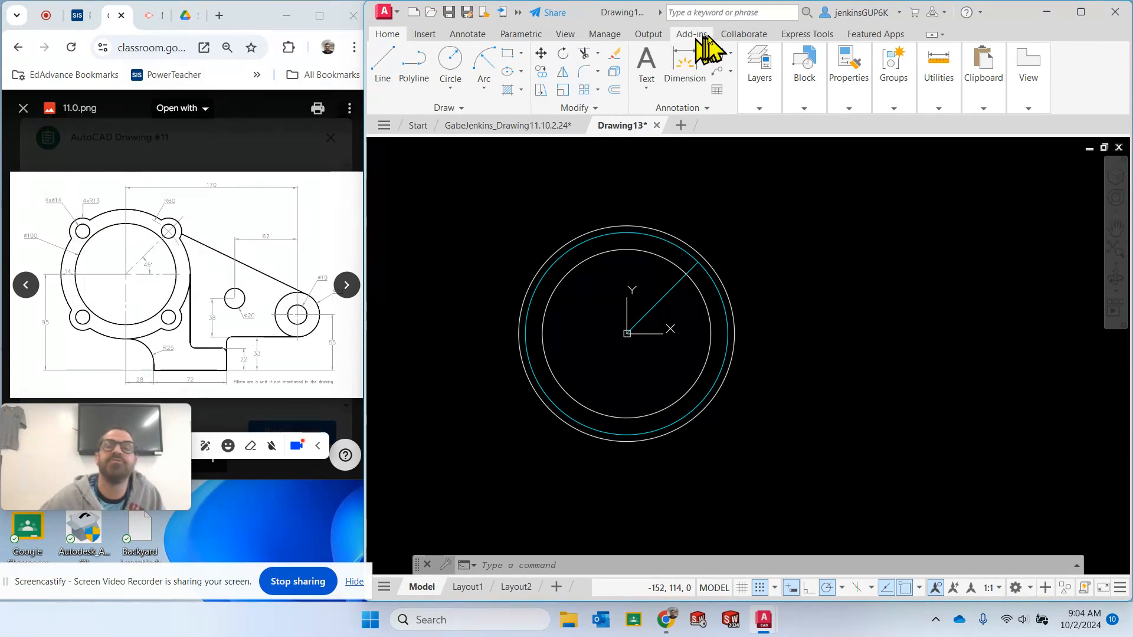
click(451, 88)
click(483, 115)
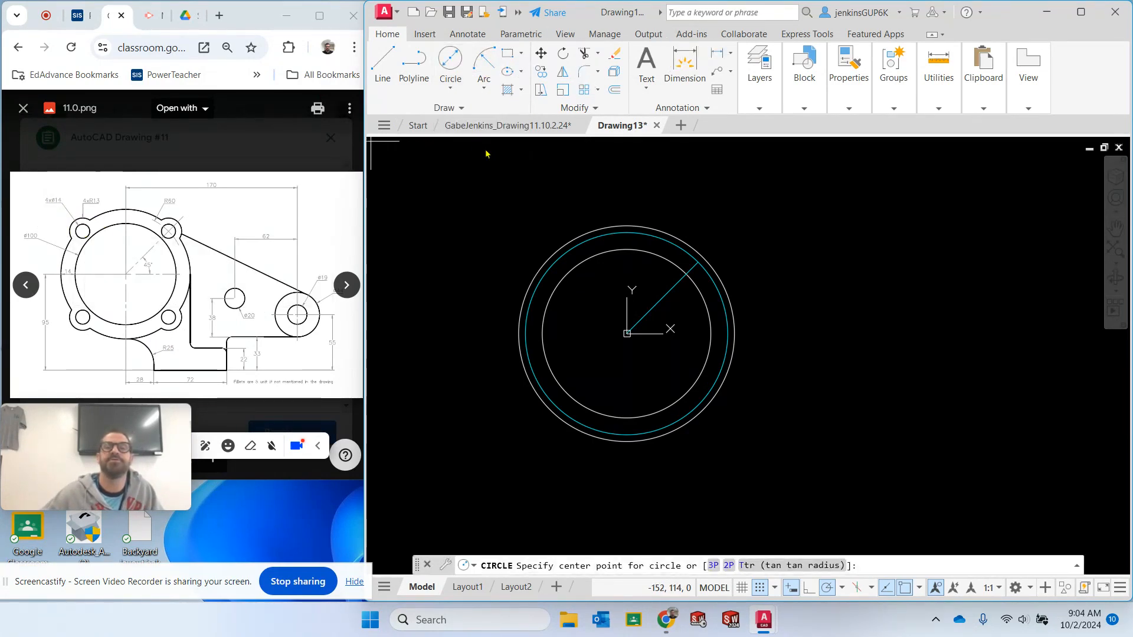
click(702, 269)
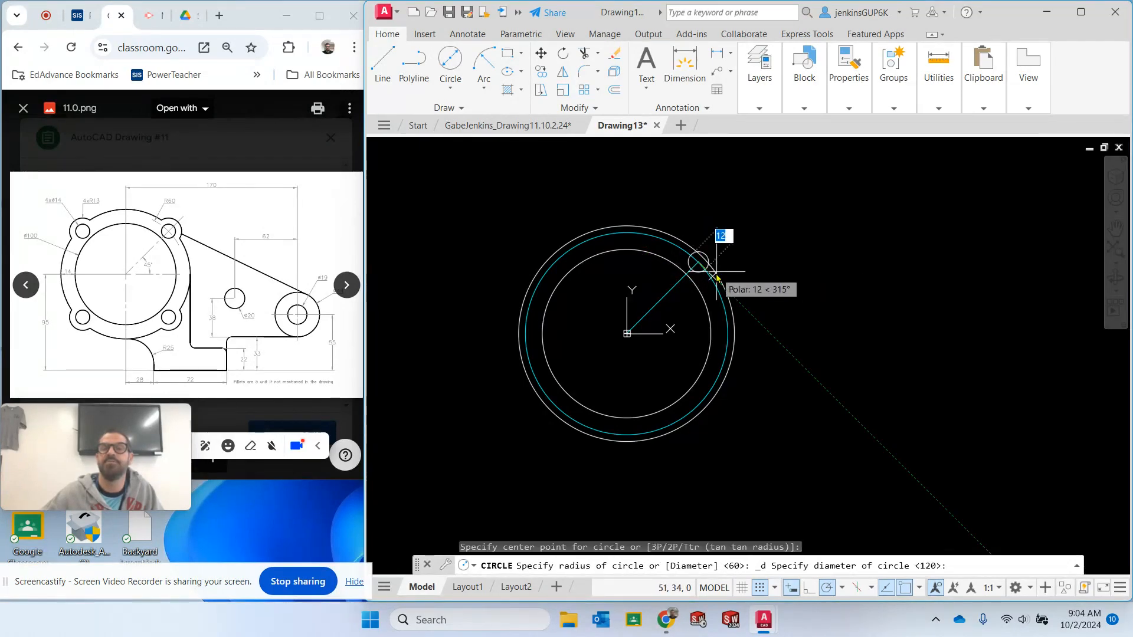
text(14)
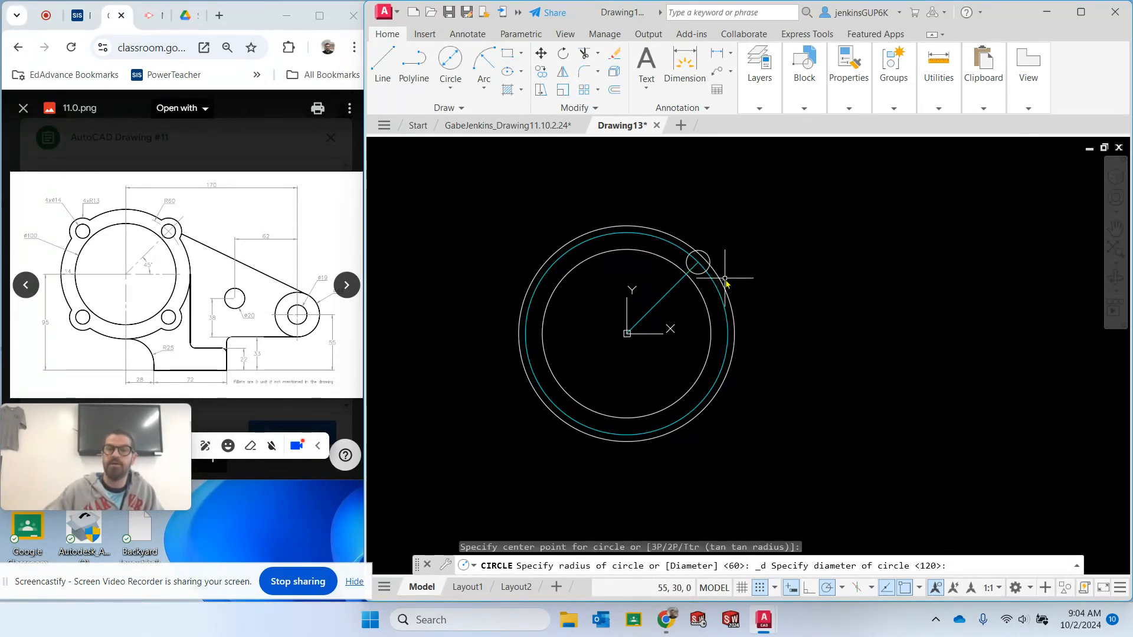
key(Return)
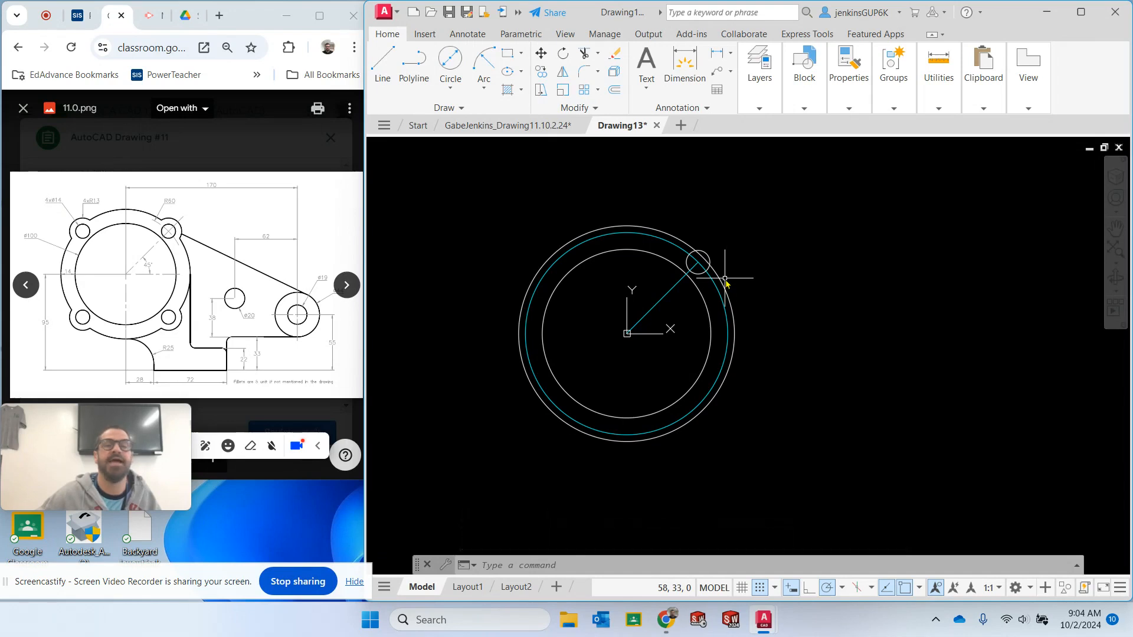
key(Escape)
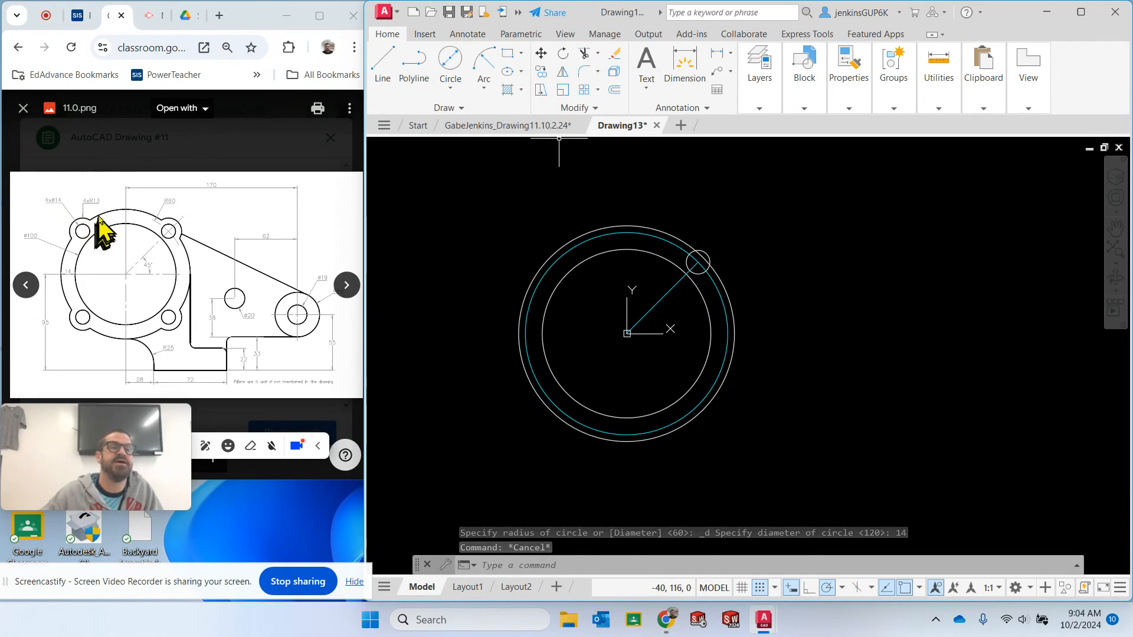
Draw a circle with a radius of 13 concentric with the small hole at the end of the 45° line
click(453, 89)
click(472, 113)
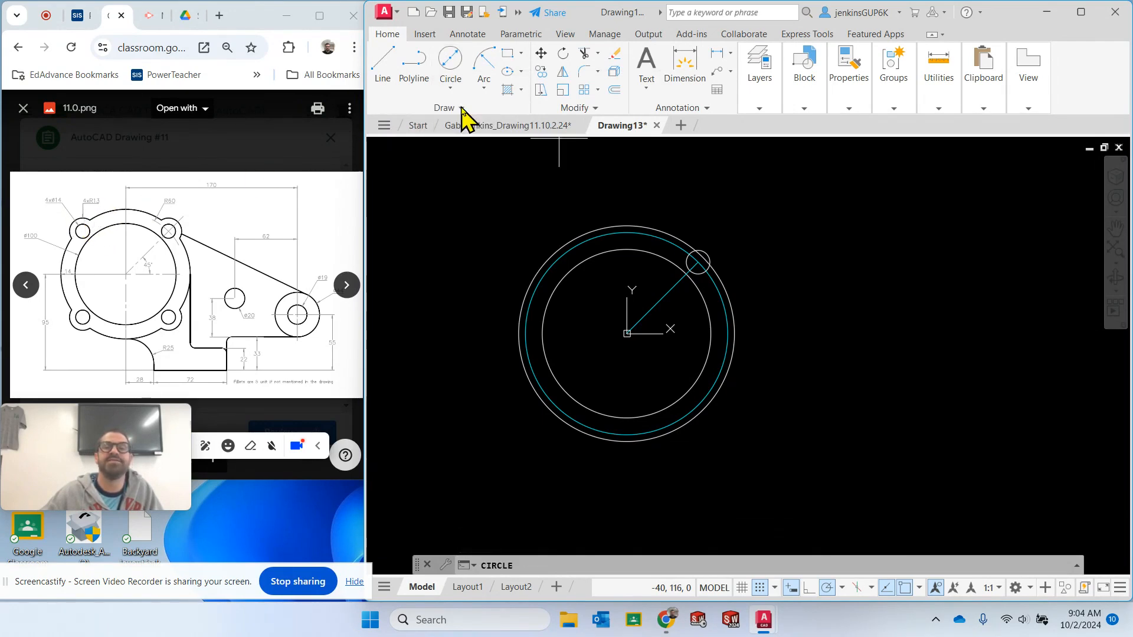
click(699, 262)
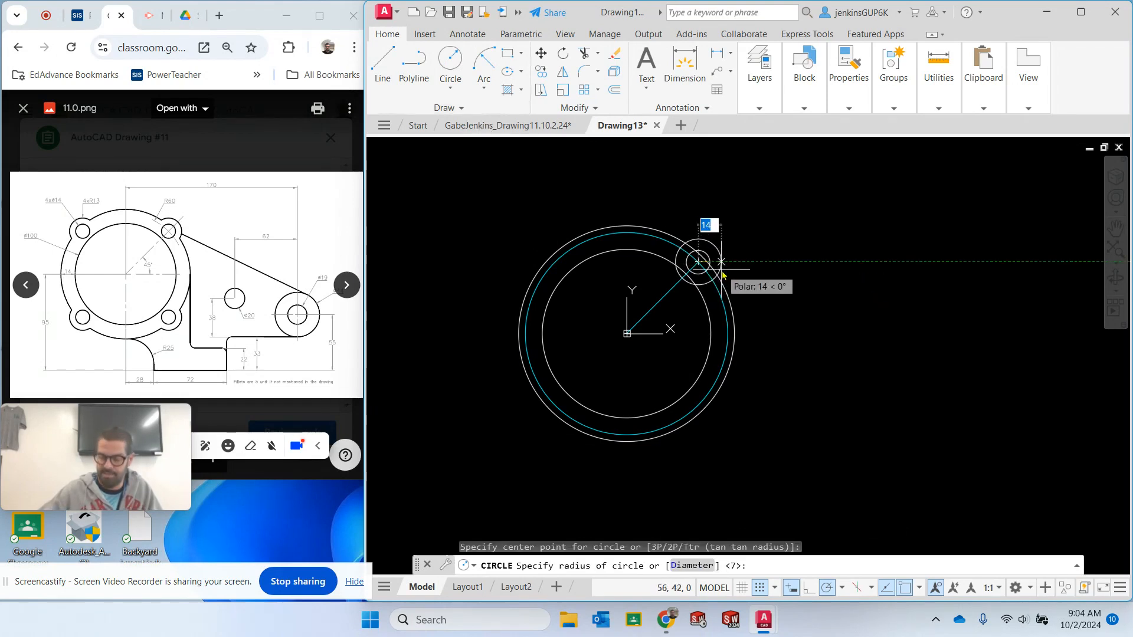
text(13)
key(Return)
key(Escape)
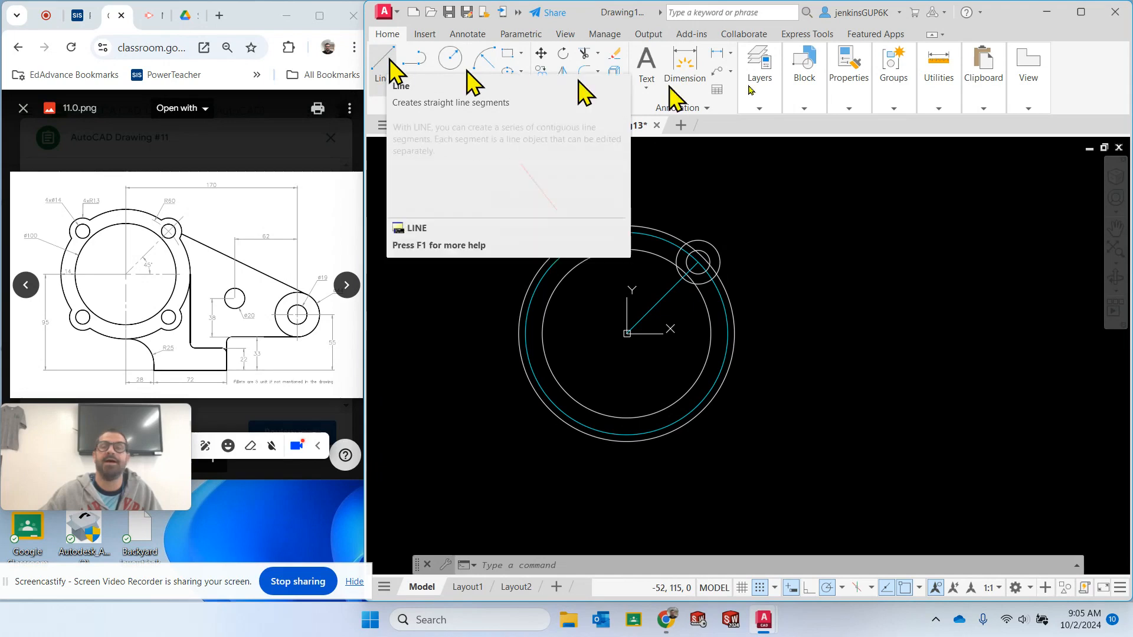
Switch to the Construction layer and draw a vertical line from the origin up to the top of the radius 60 construction circle
click(763, 110)
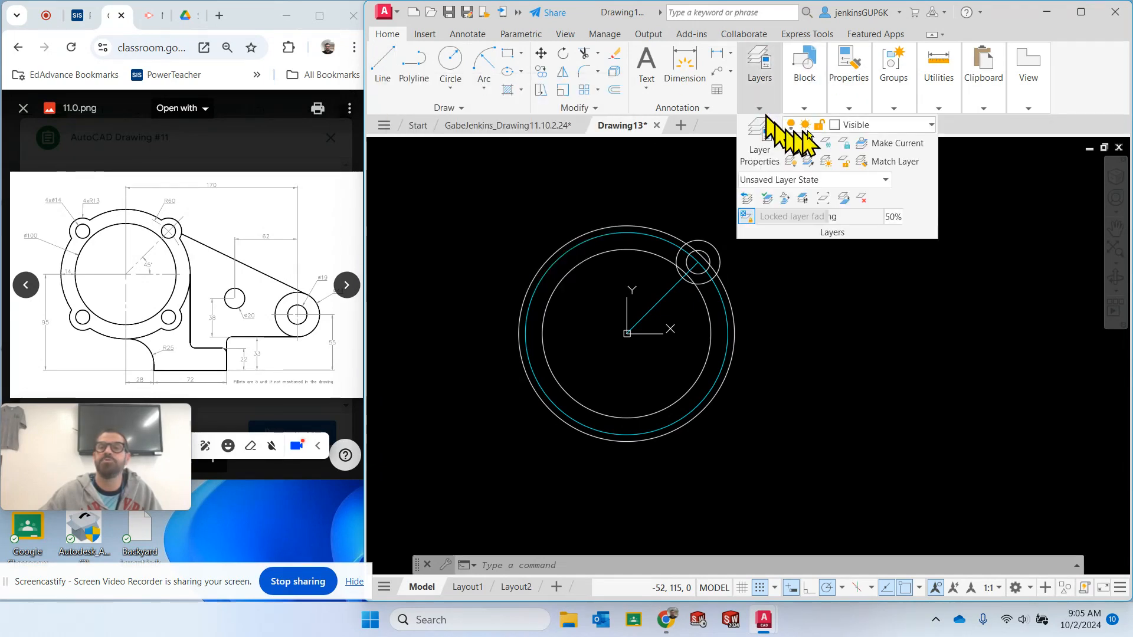
click(879, 126)
click(888, 177)
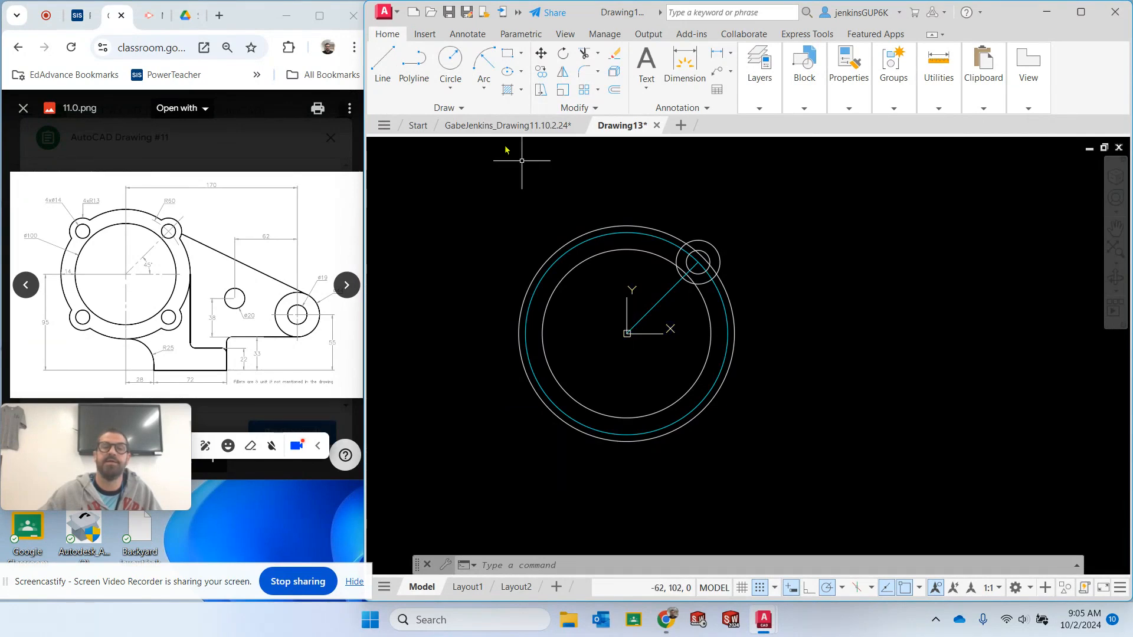
click(385, 63)
click(627, 333)
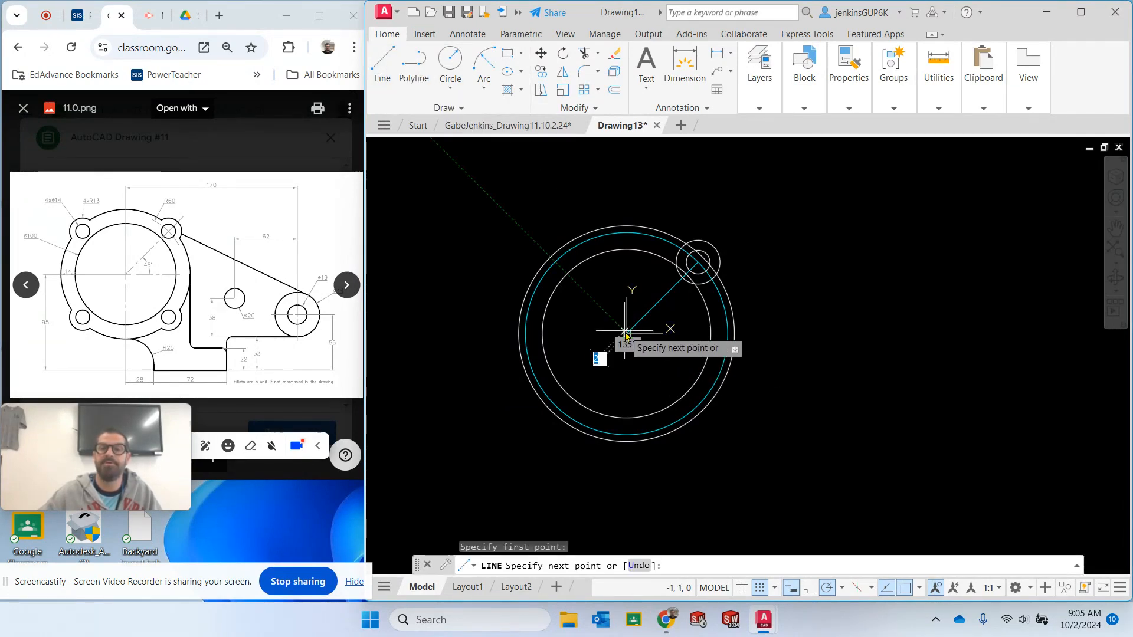
click(625, 233)
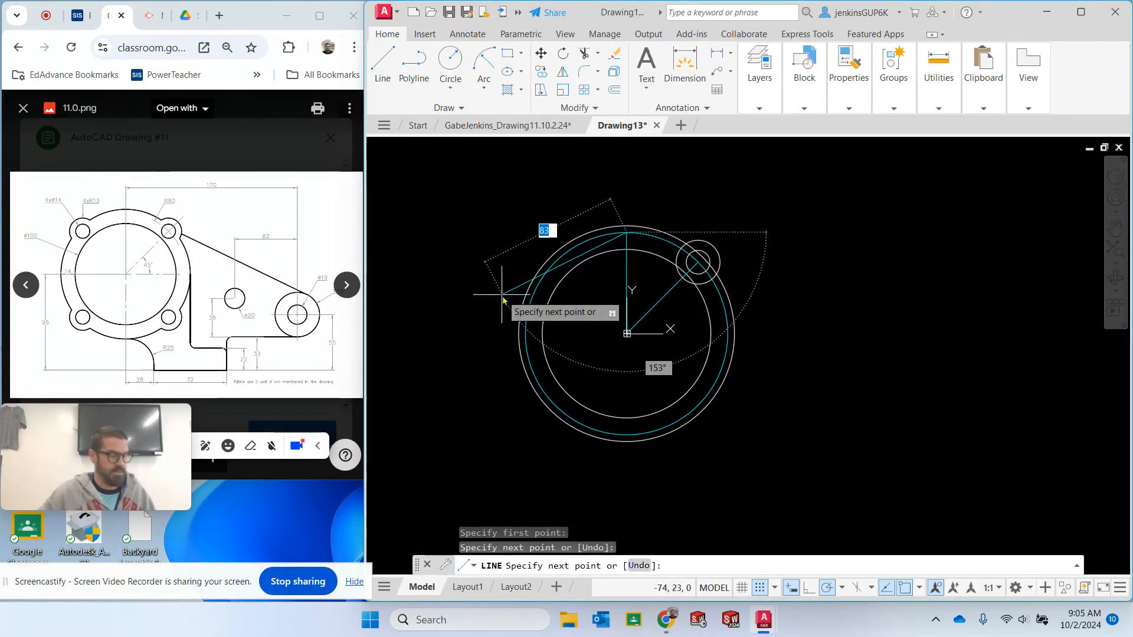
key(Escape)
Draw a horizontal construction line from the origin to the right side of the radius 60 construction circle
click(384, 71)
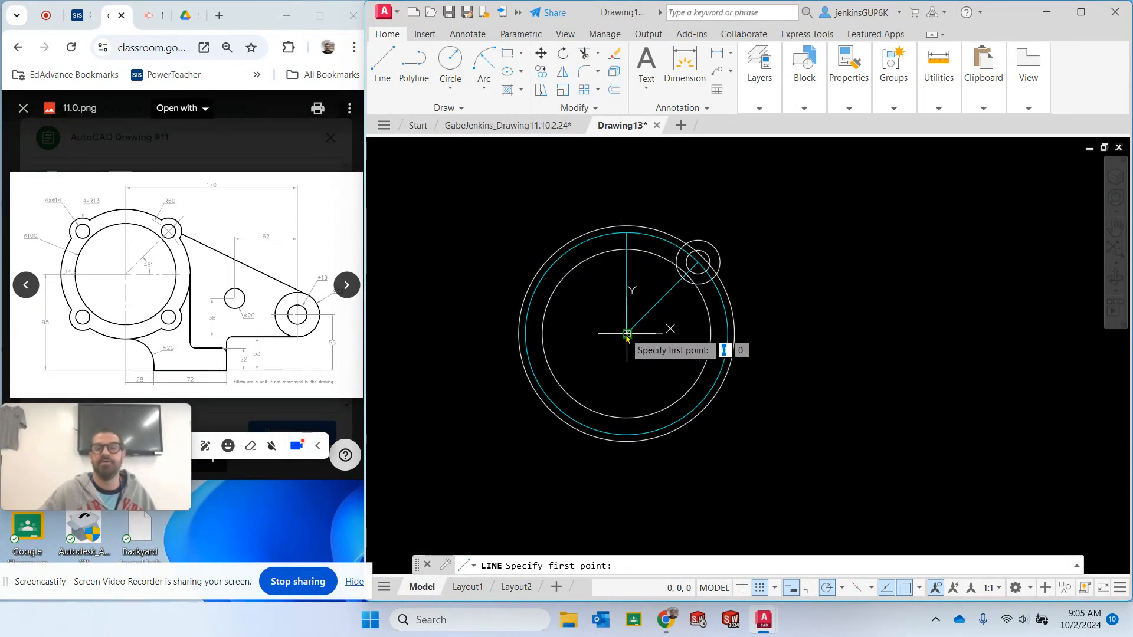
click(627, 335)
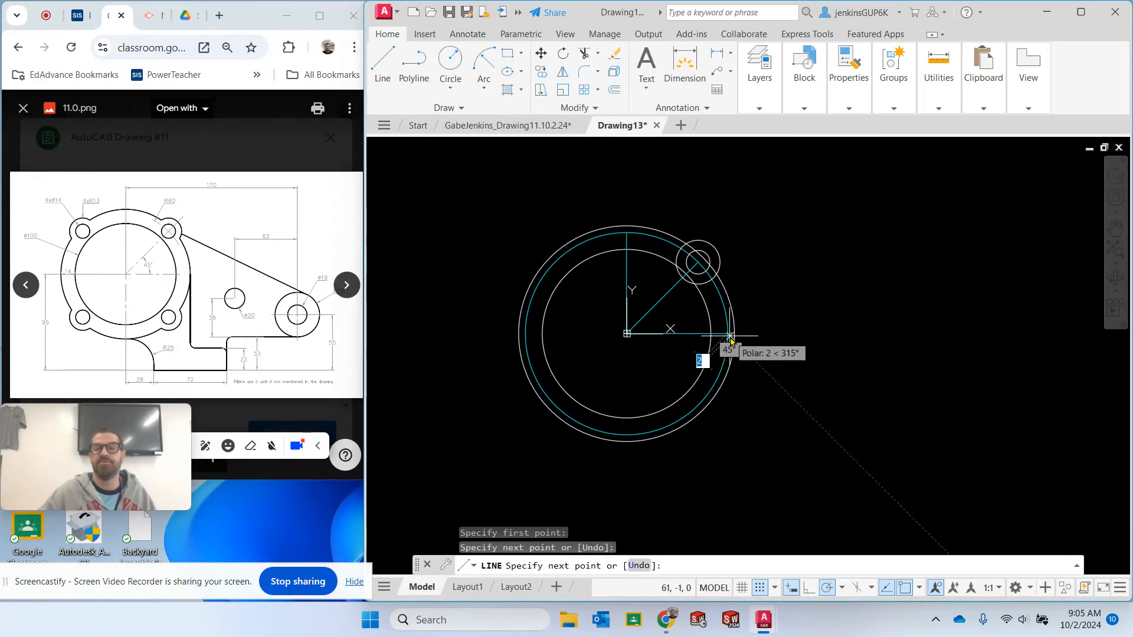
click(730, 335)
key(Escape)
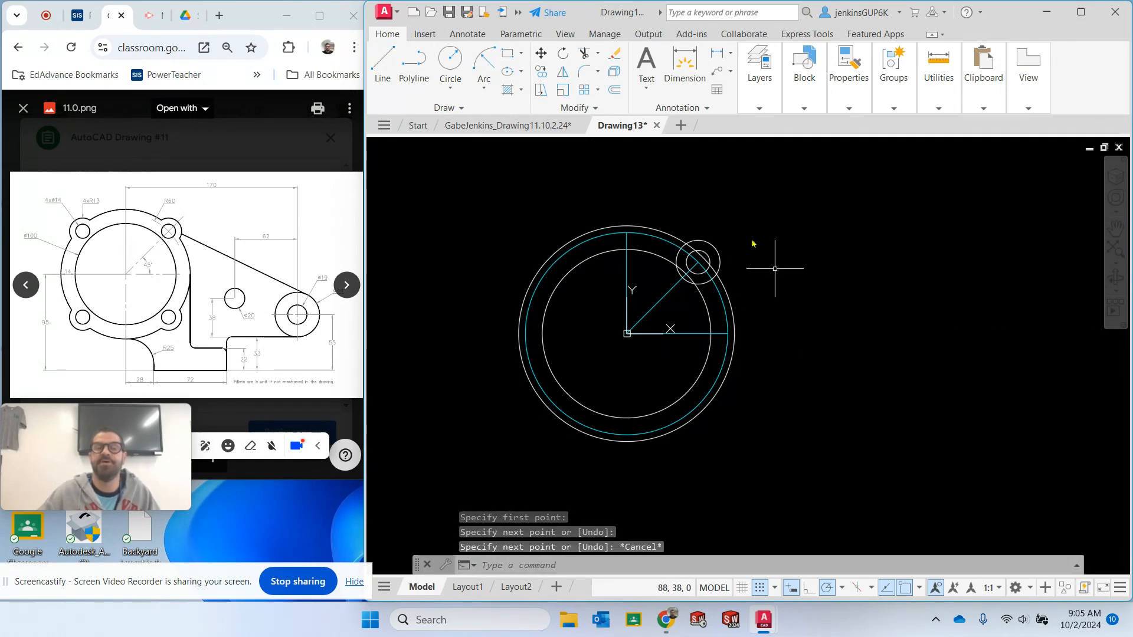
Trim the radius 13 circle inside the ring and the ring's outer arc inside the lug to merge both into one outline
scroll(797, 334, up, 2)
middle_drag(660, 269, 770, 406)
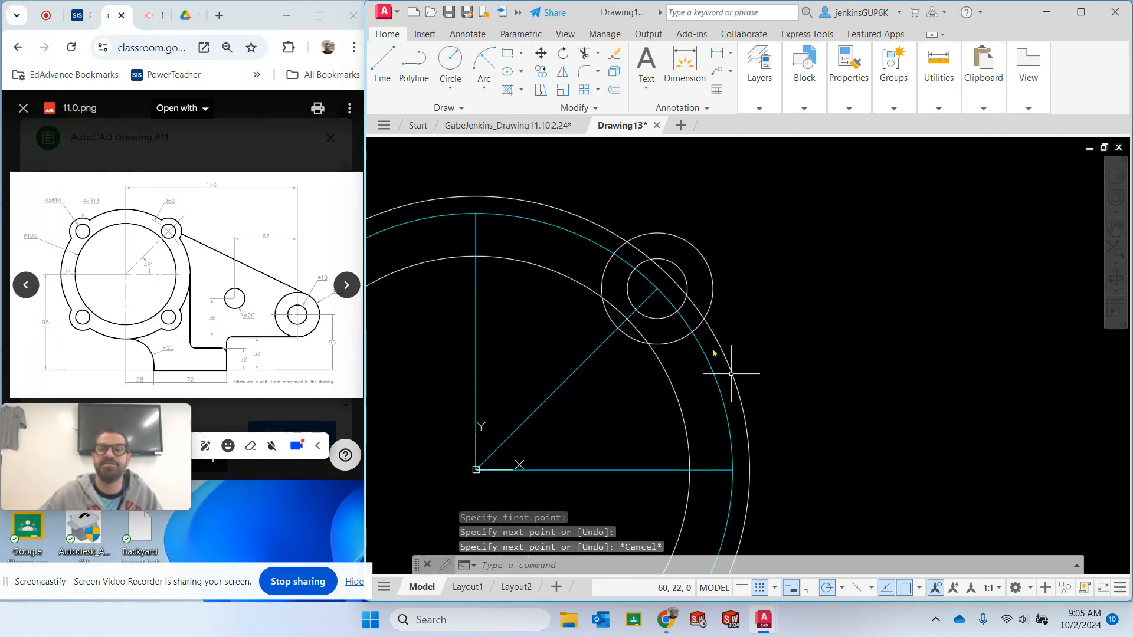
click(590, 53)
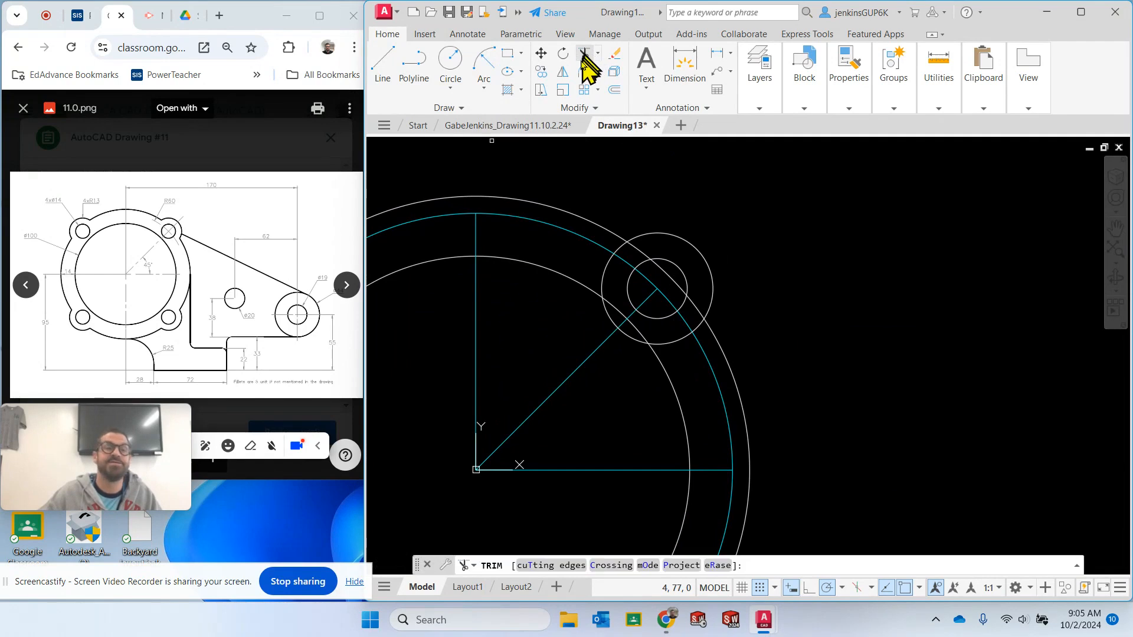
click(606, 321)
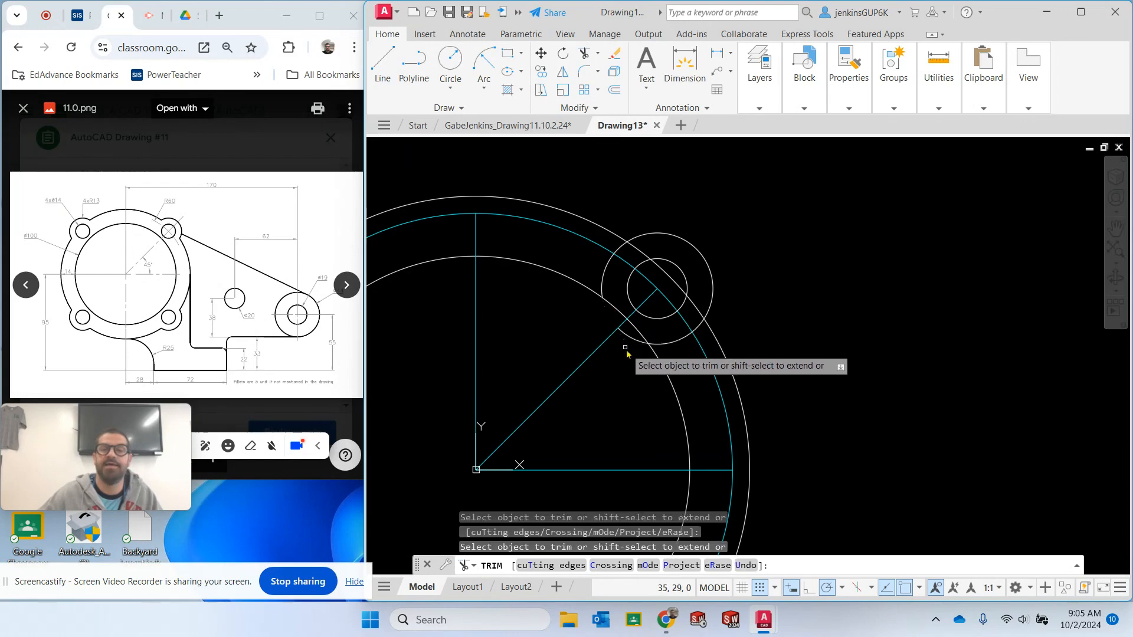
click(638, 341)
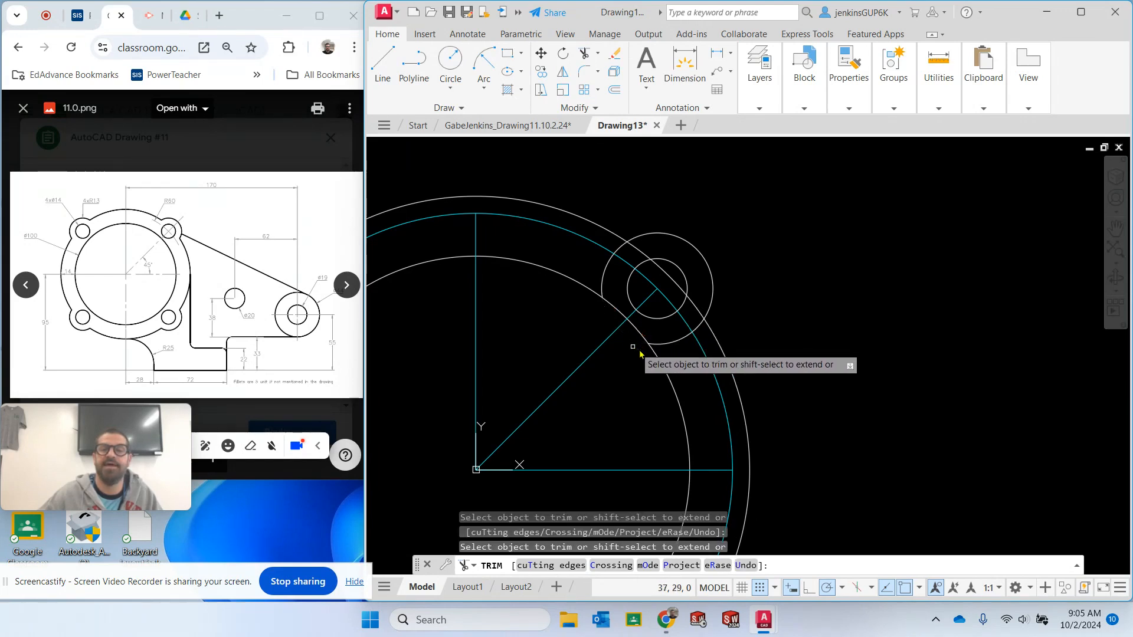
click(680, 339)
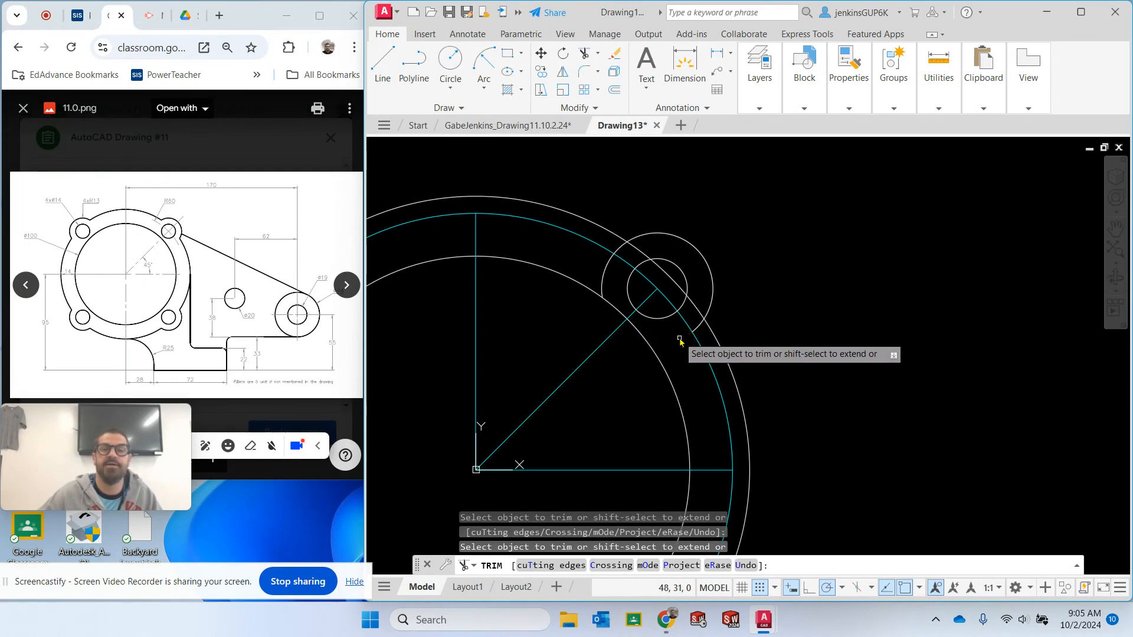
click(603, 273)
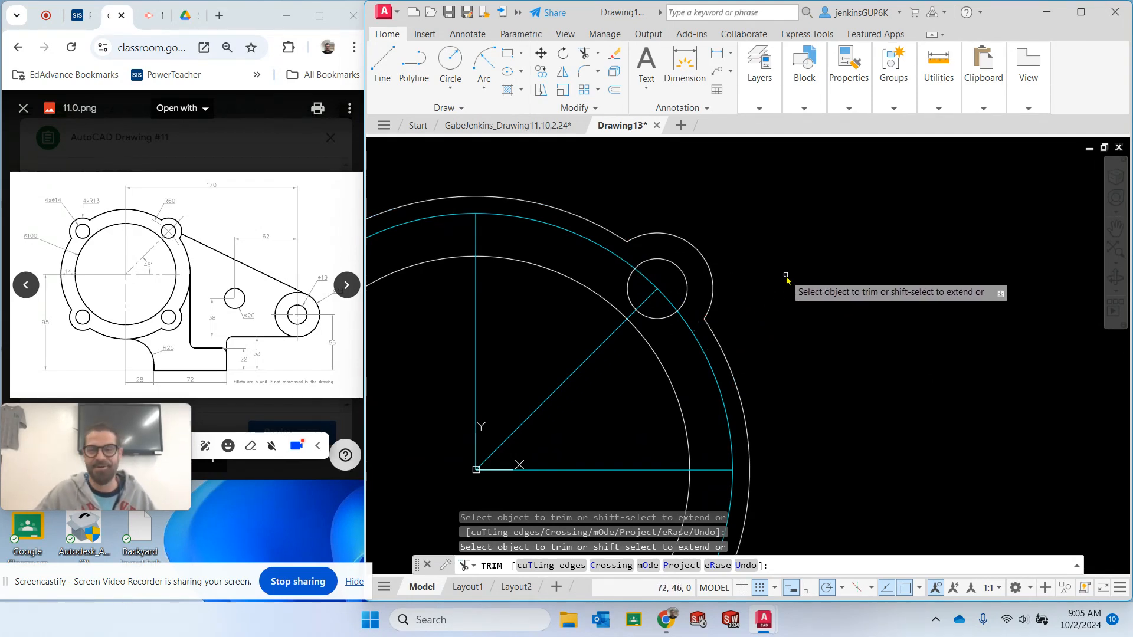
key(Escape)
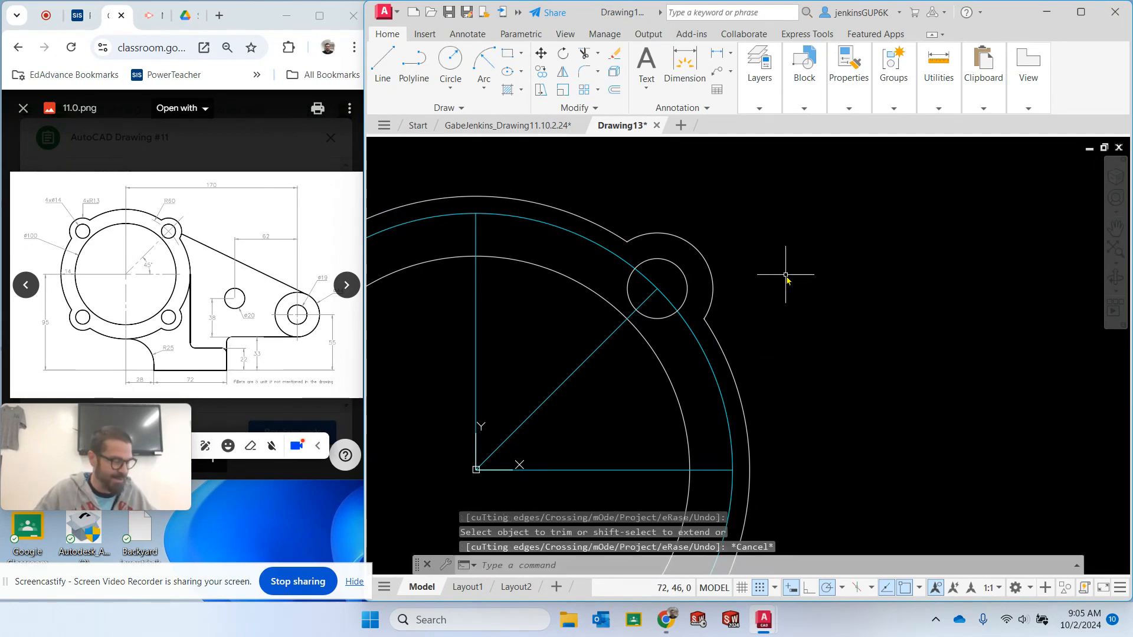
key(Escape)
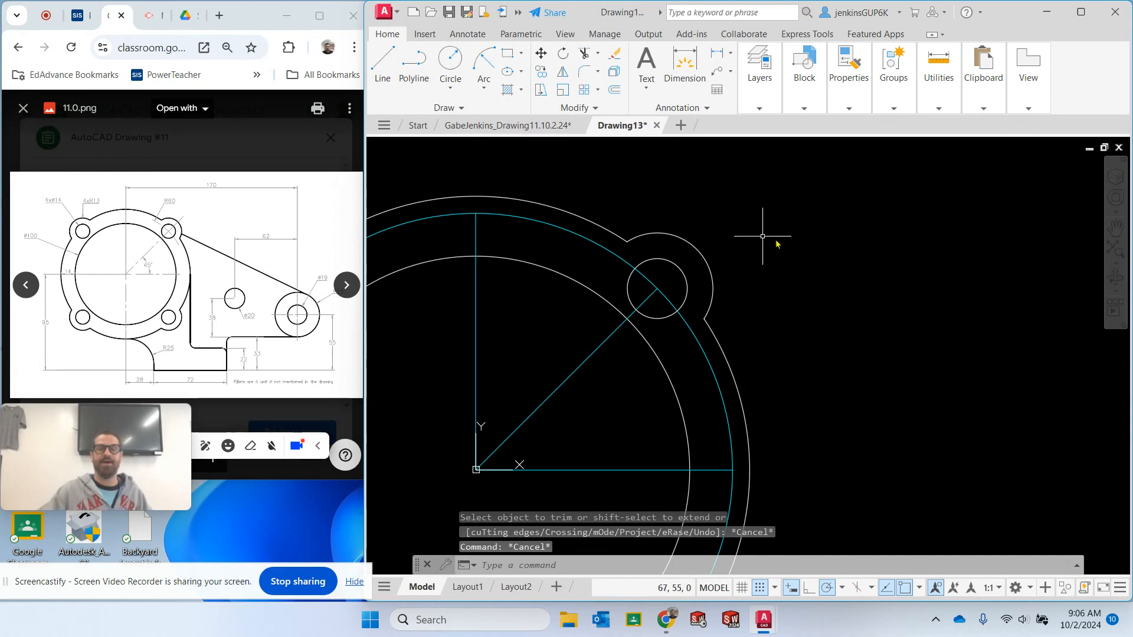
Mirror the upper-right lug arc and its hole about the vertical construction line, keeping the source objects
scroll(541, 316, down, 2)
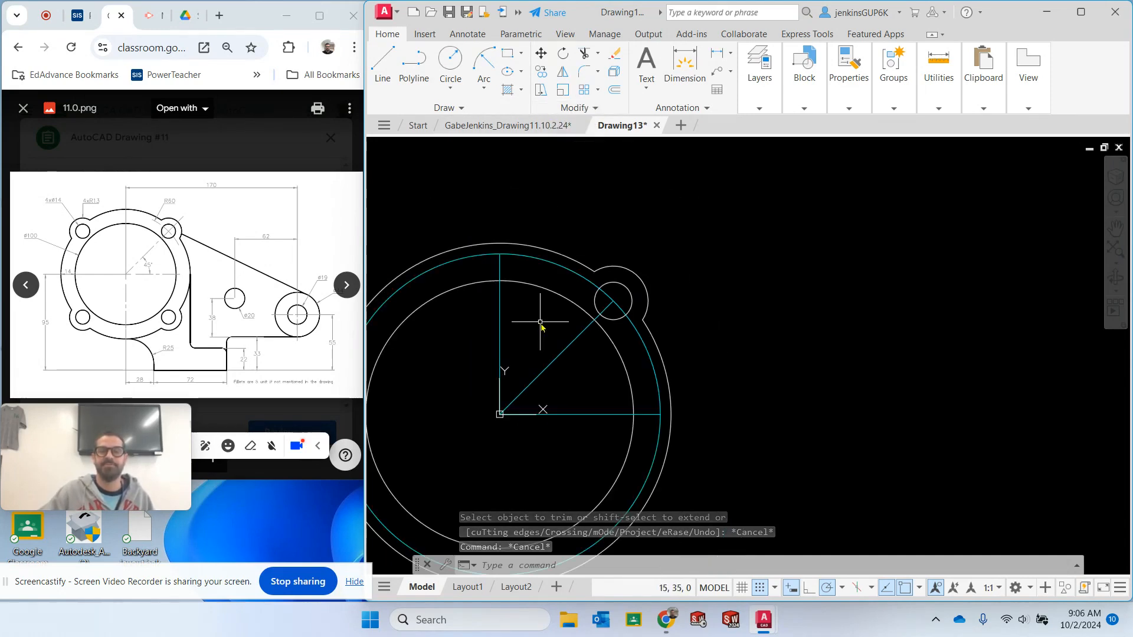
middle_drag(544, 316, 653, 253)
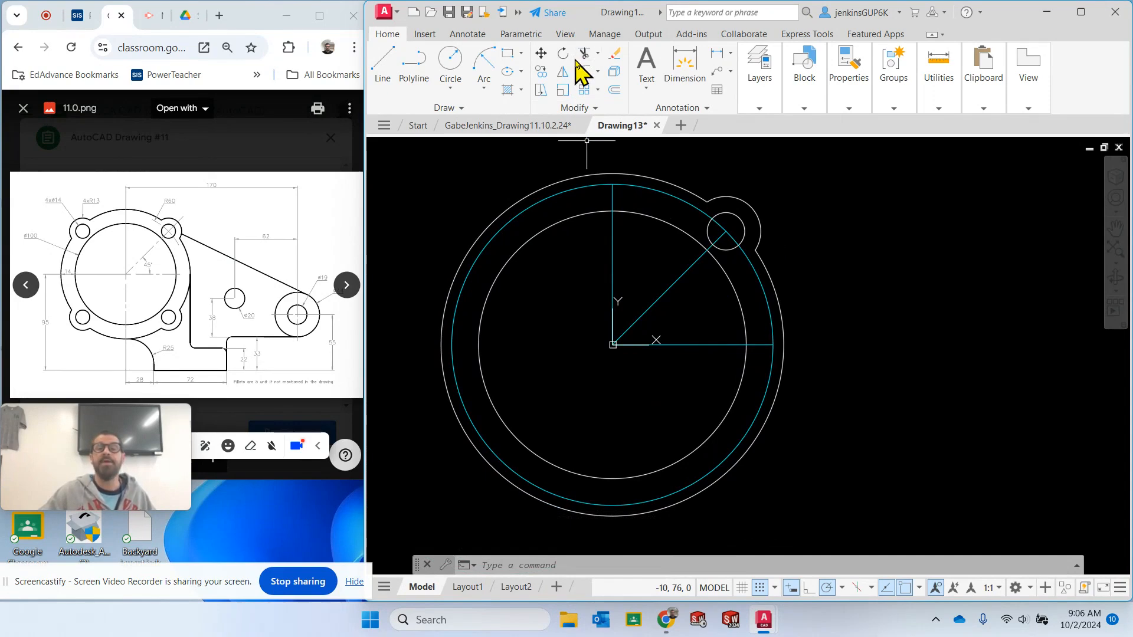
click(742, 226)
click(759, 217)
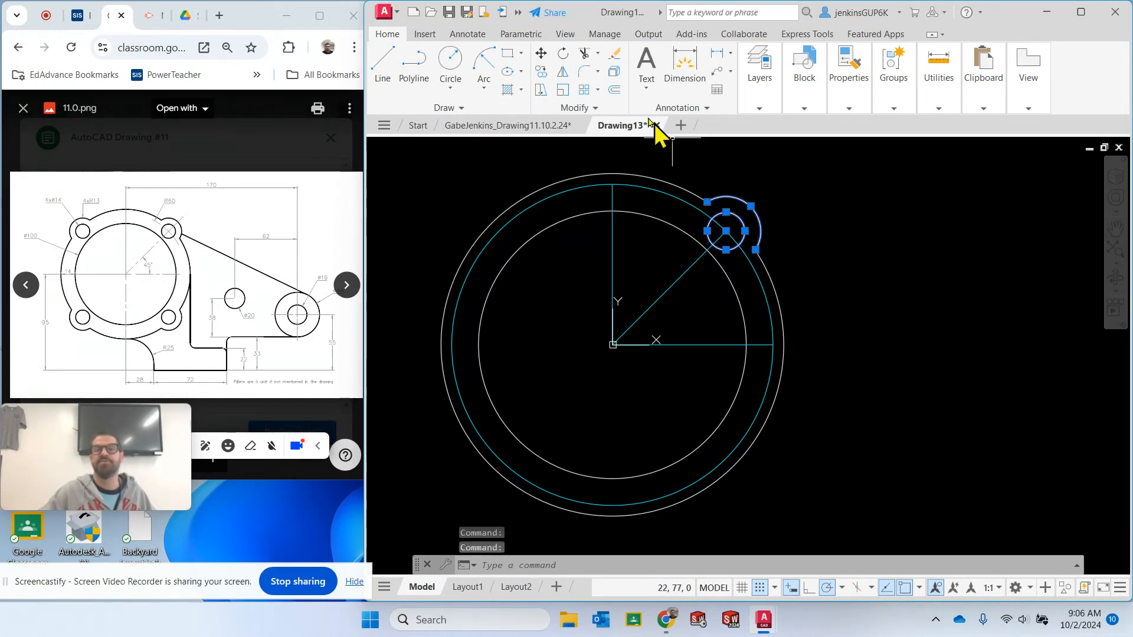
click(563, 73)
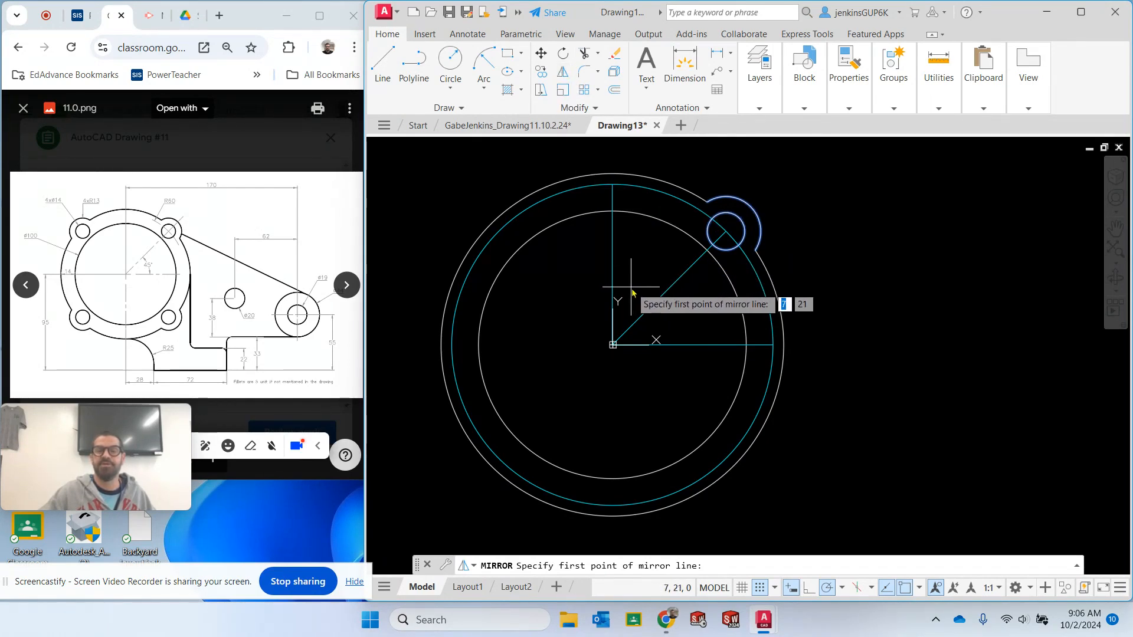
click(614, 345)
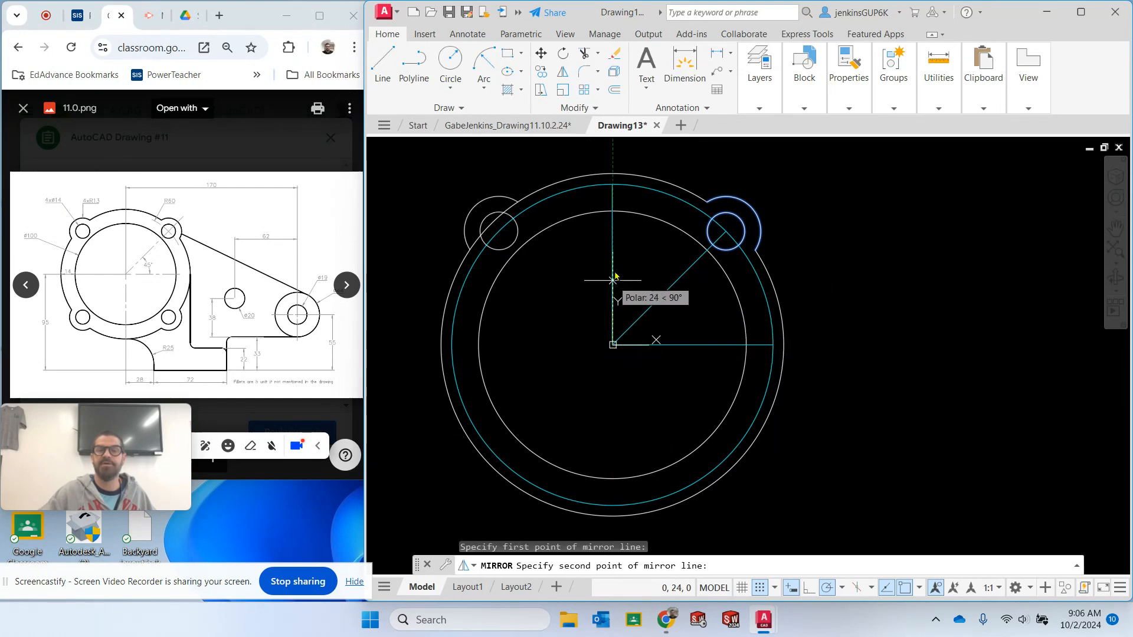
click(613, 185)
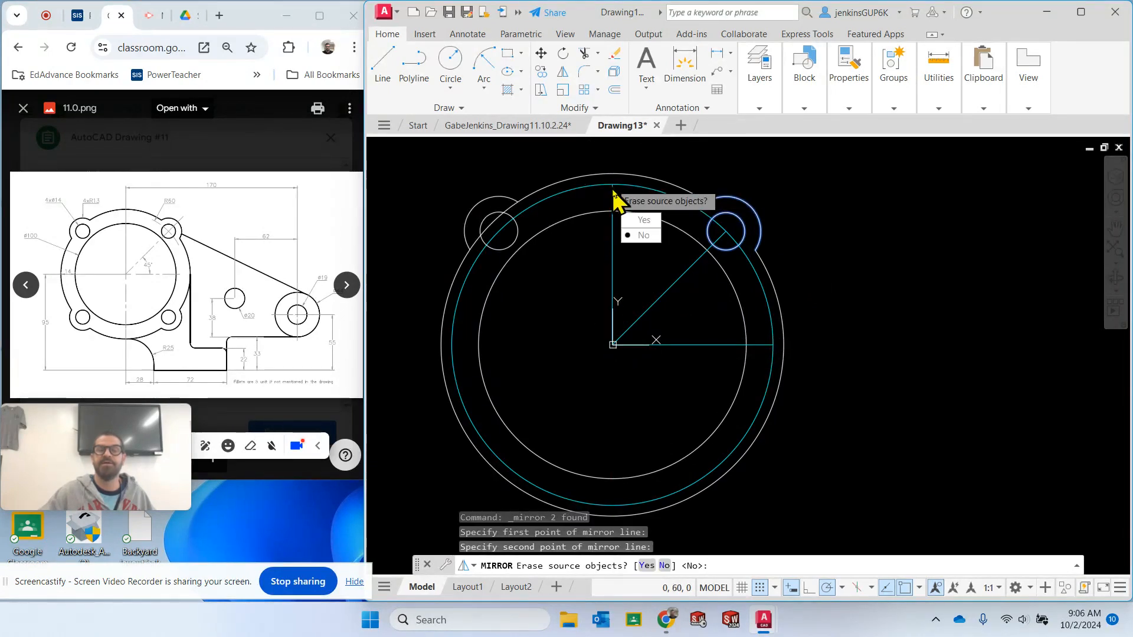
click(643, 236)
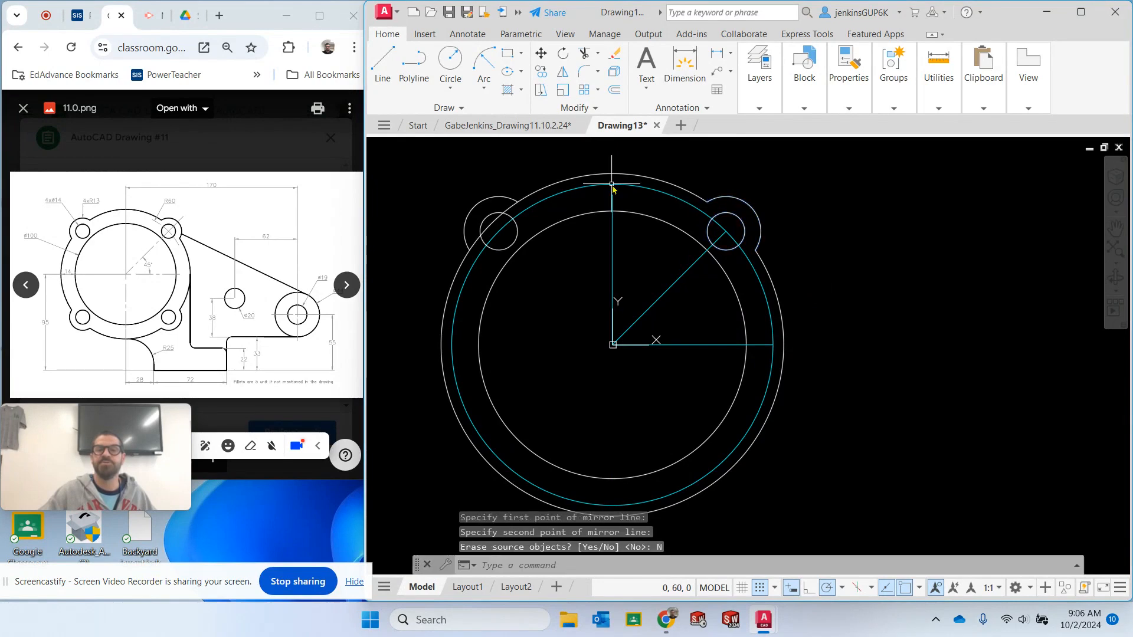
Mirror both upper lug arcs and their holes about the horizontal construction line, keeping the source objects
click(487, 203)
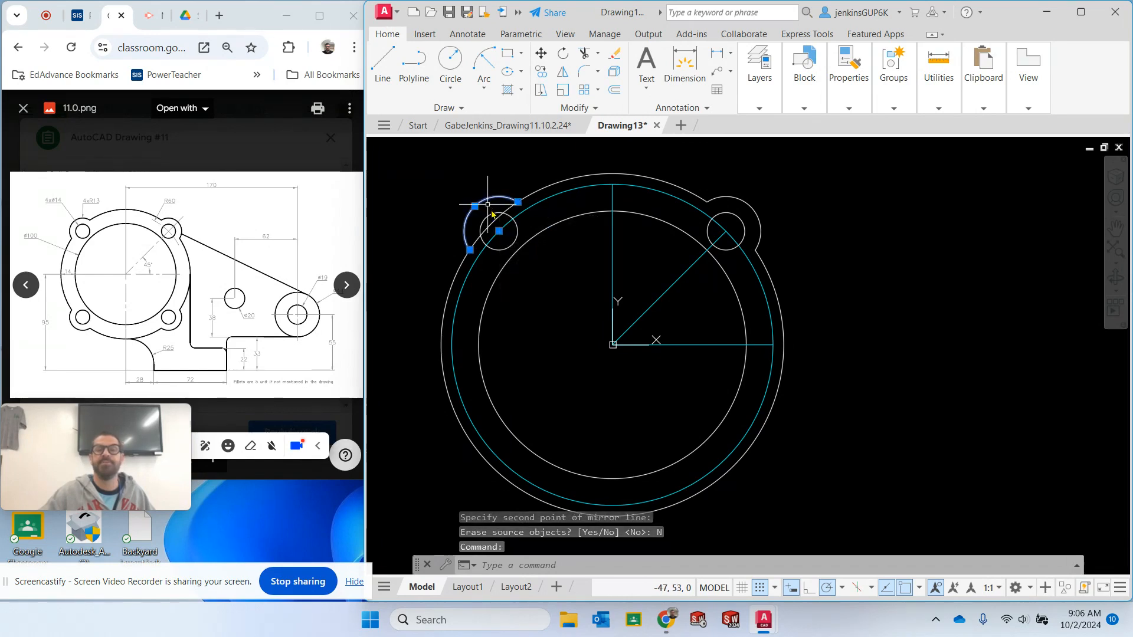
click(494, 217)
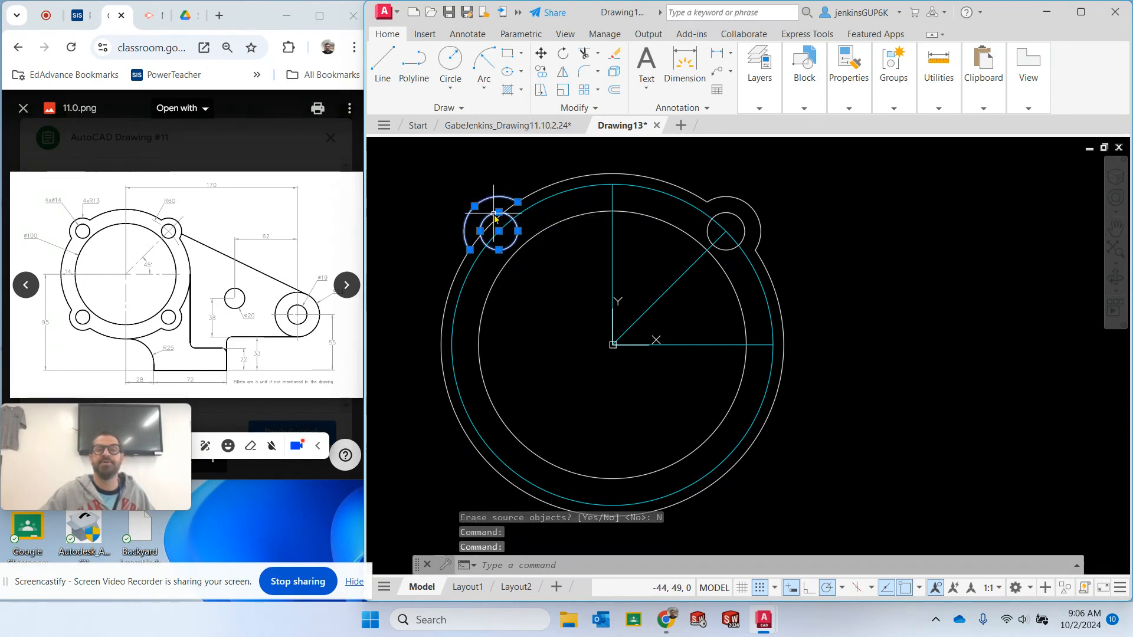
click(732, 217)
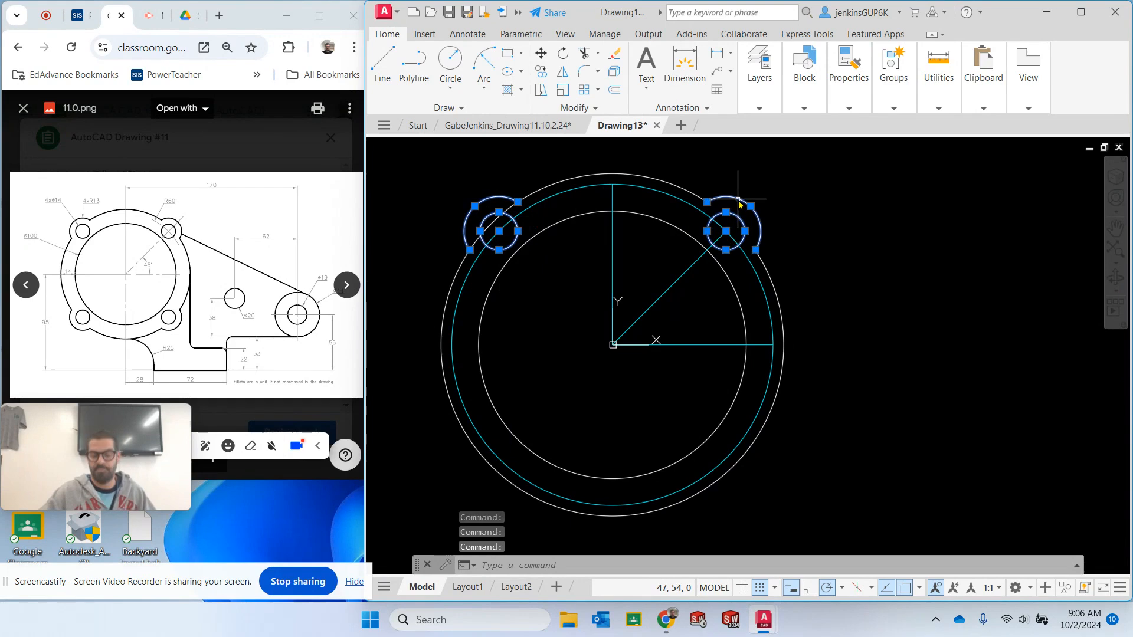
text(mi)
key(Return)
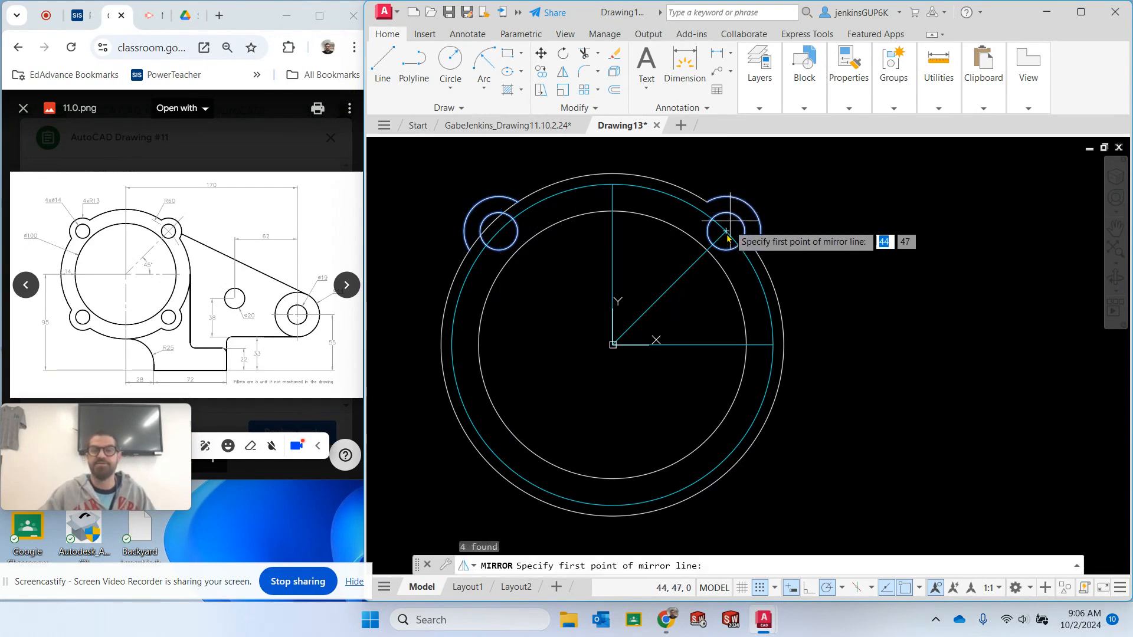
click(613, 348)
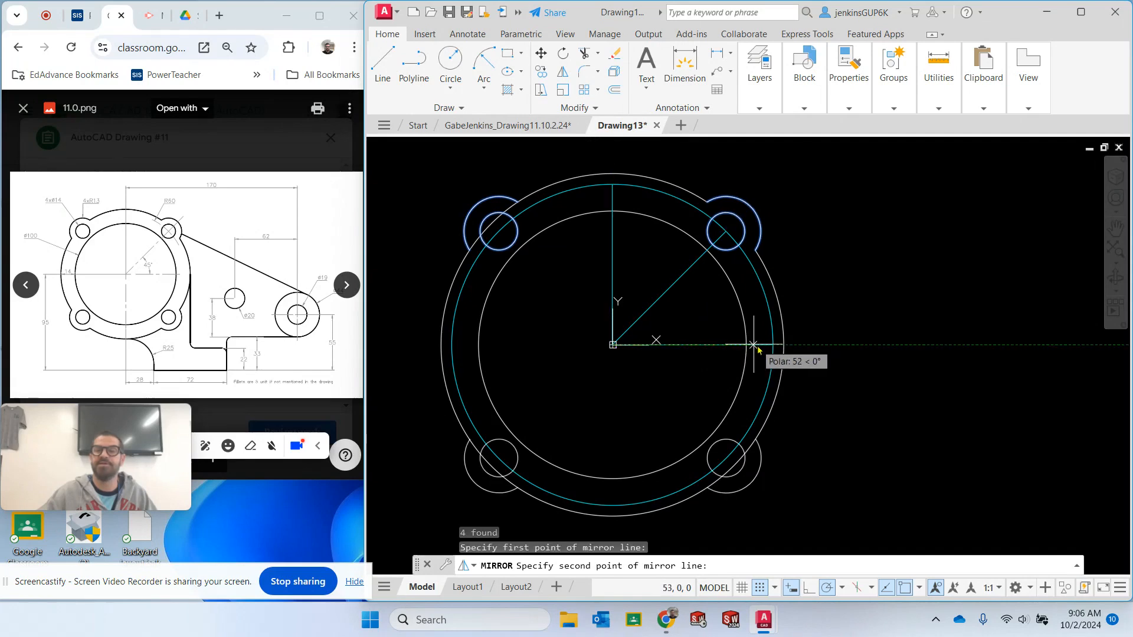
click(775, 346)
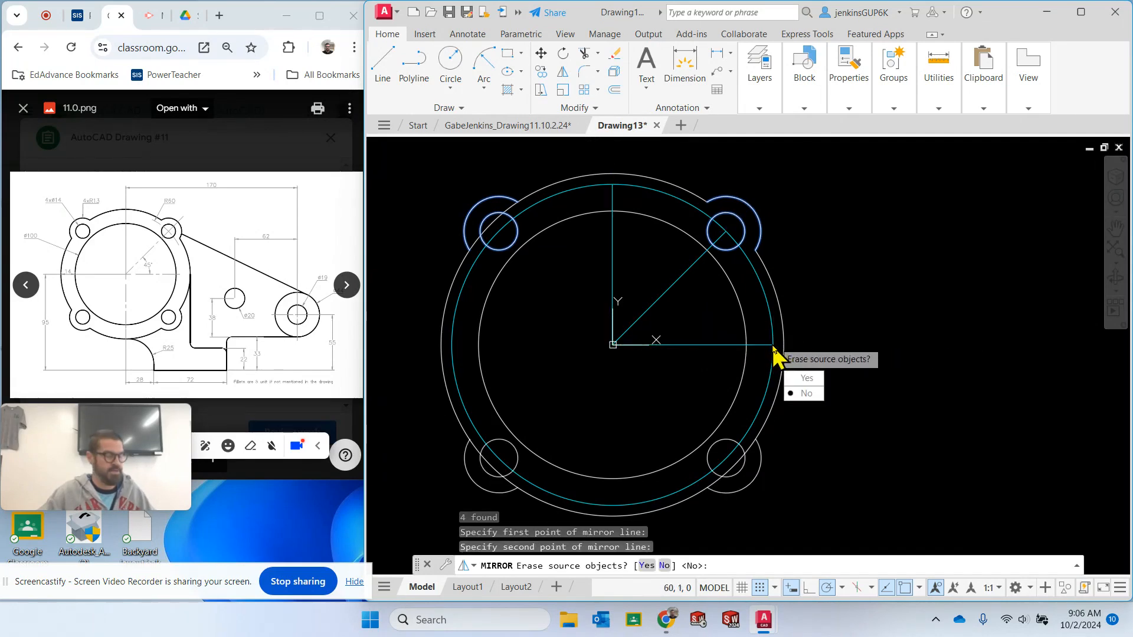
click(813, 394)
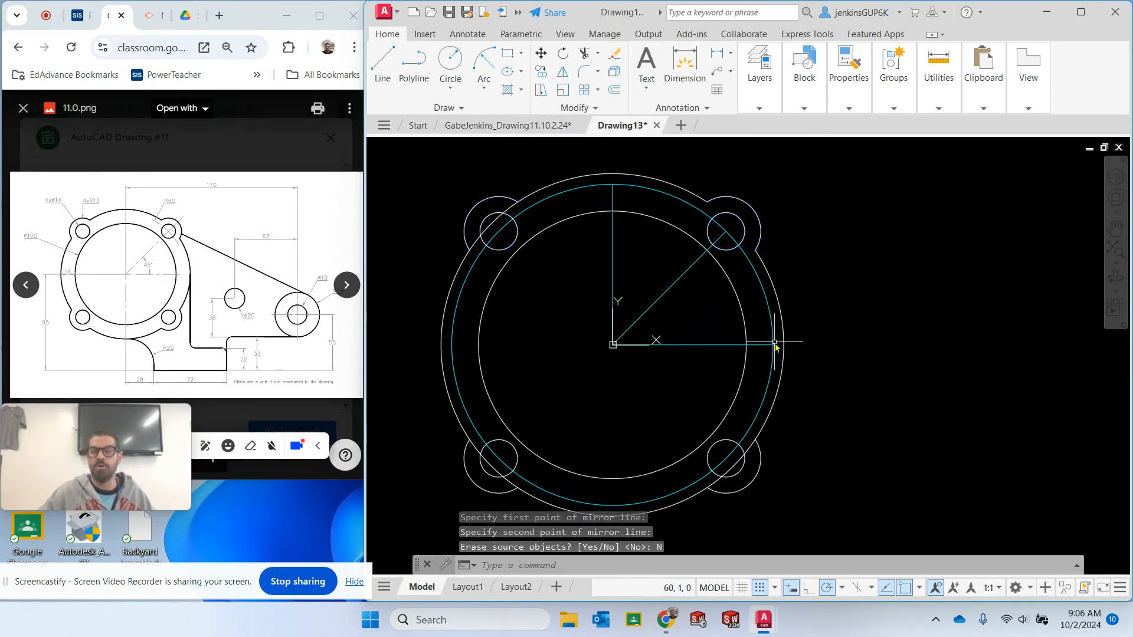
key(Escape)
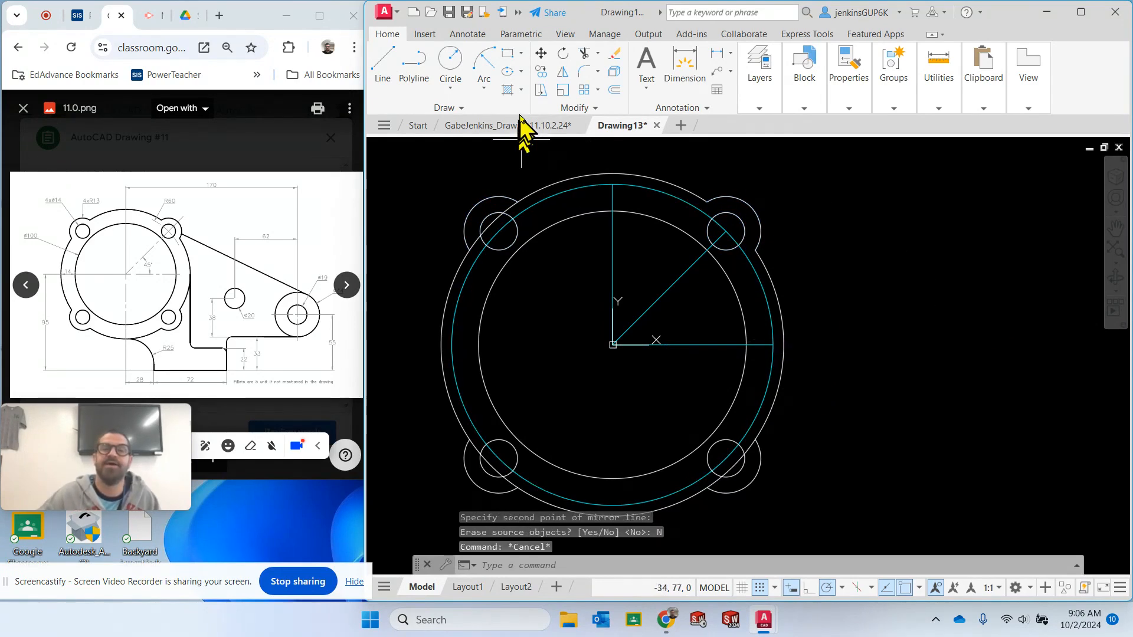
Trim the ring's outer circle where it crosses inside the three mirrored lugs
click(584, 53)
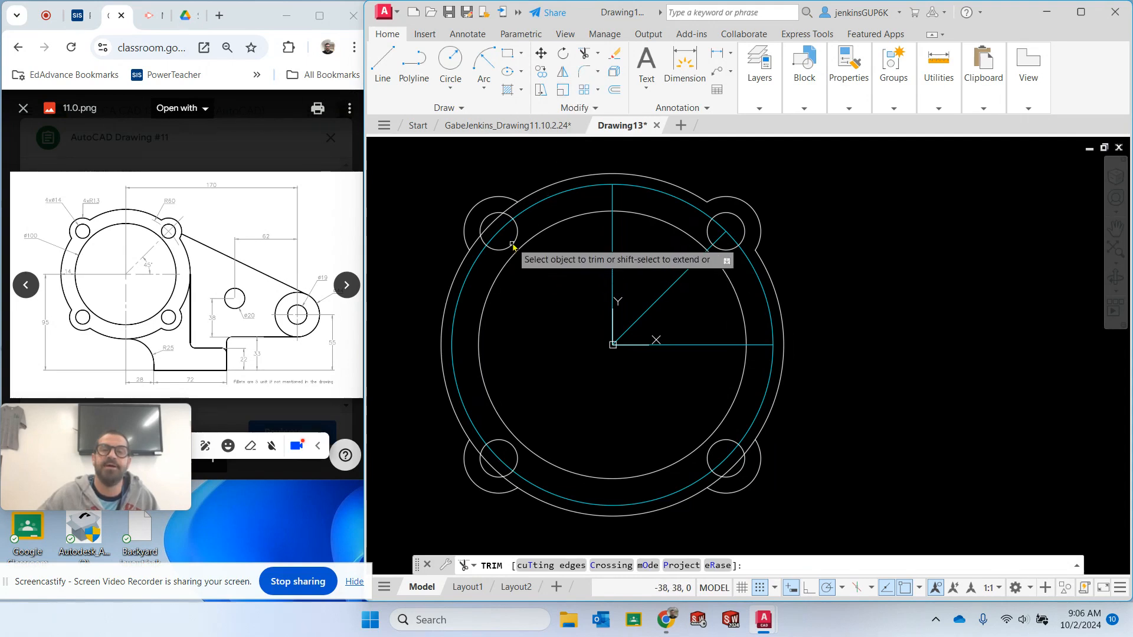
click(493, 225)
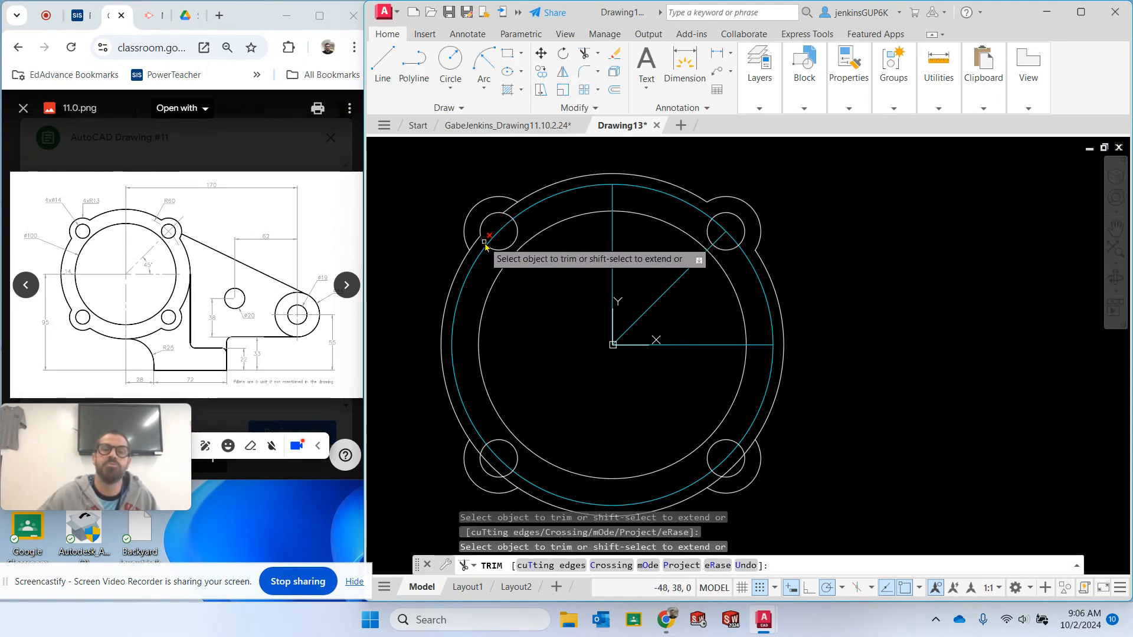
click(511, 210)
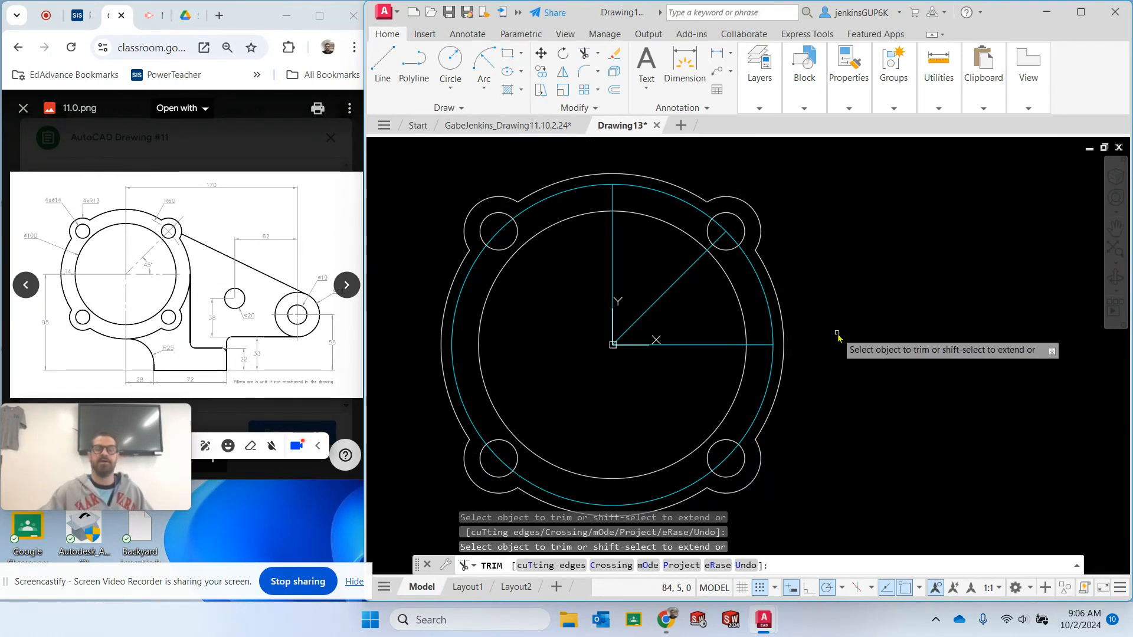
key(Escape)
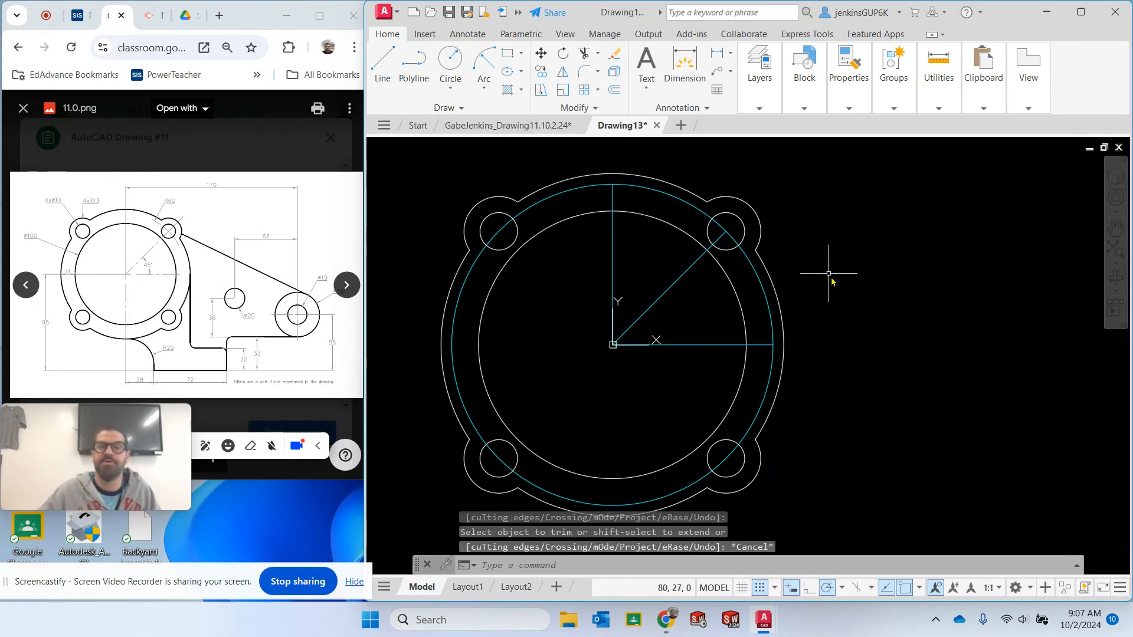
scroll(850, 302, down, 2)
middle_drag(916, 369, 771, 325)
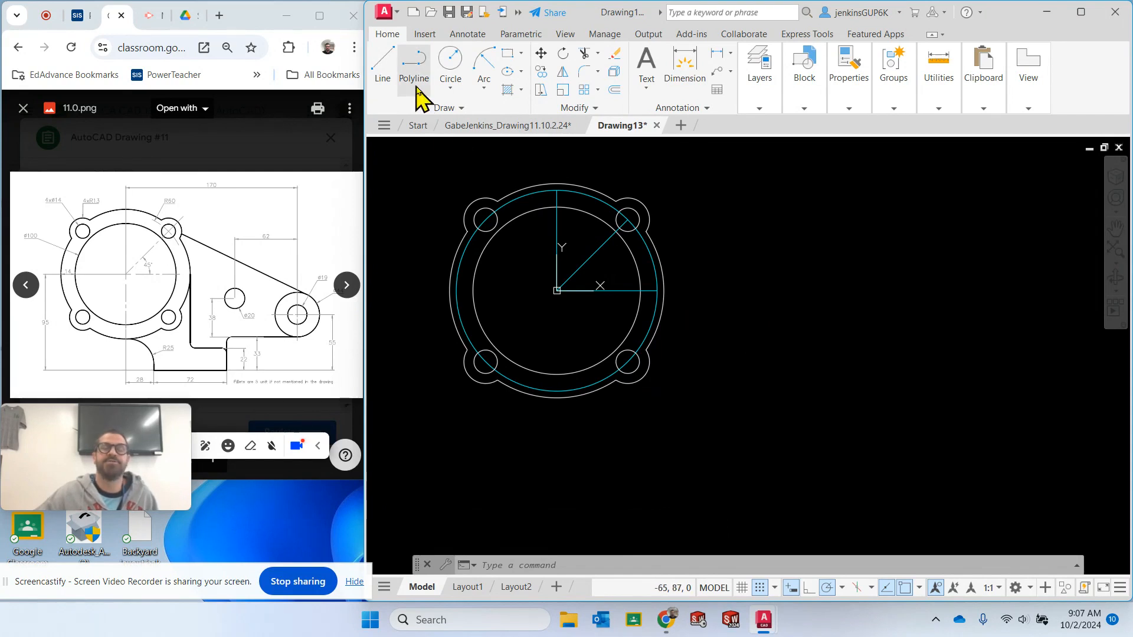
On the Construction layer, draw connected lines from the ring's centre: 95 straight down, 170 to the right, and 55 up
click(762, 105)
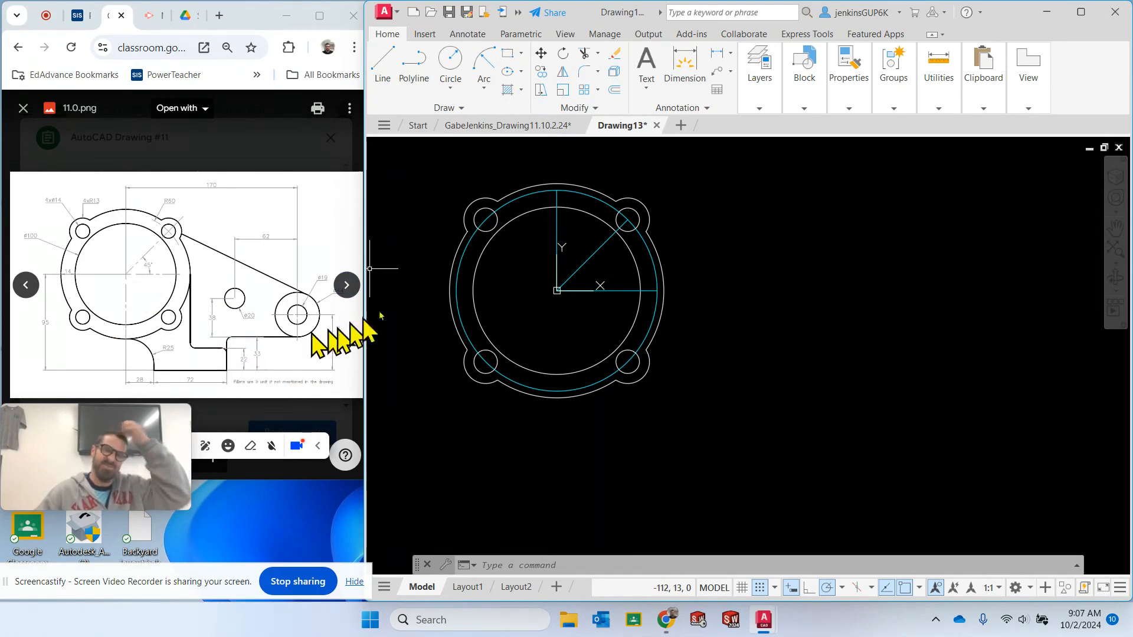
mouse_move(760, 82)
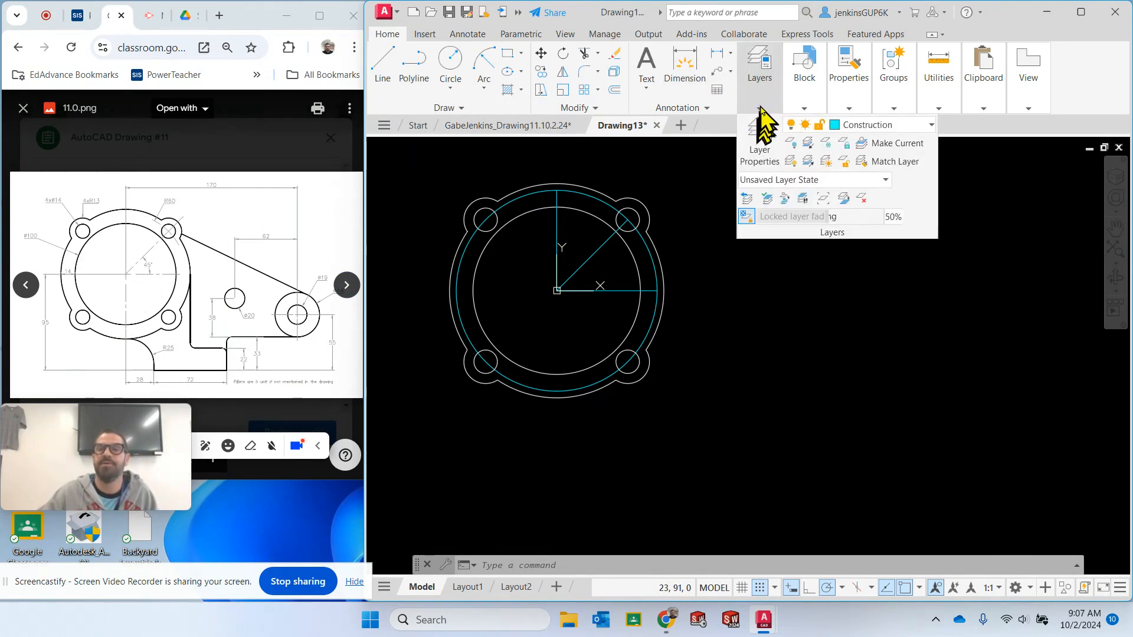
click(876, 126)
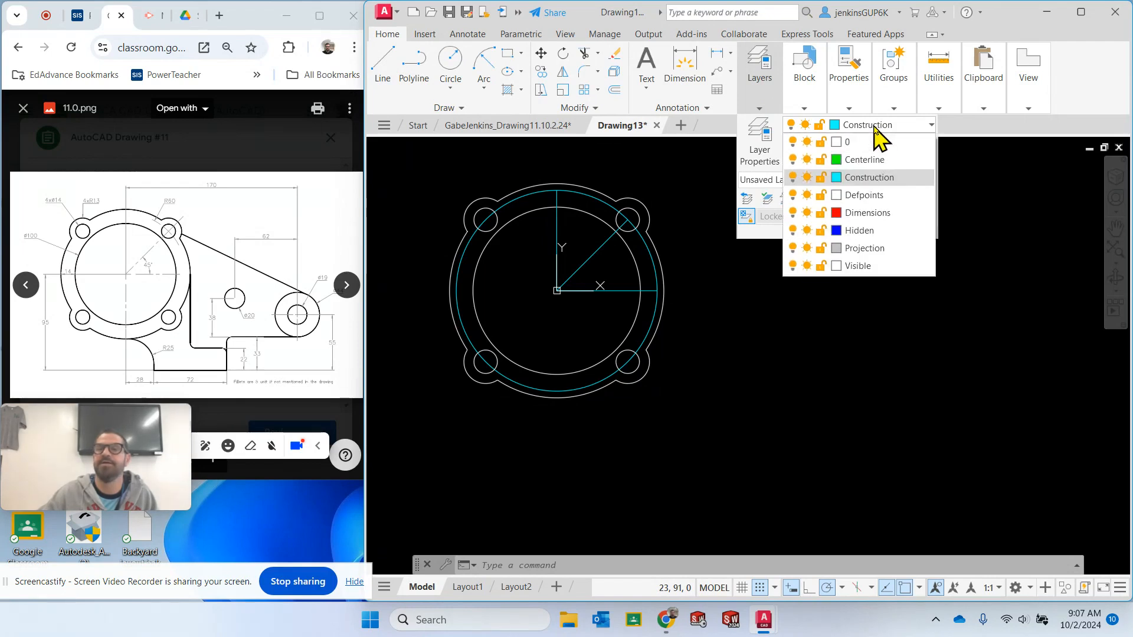
click(874, 179)
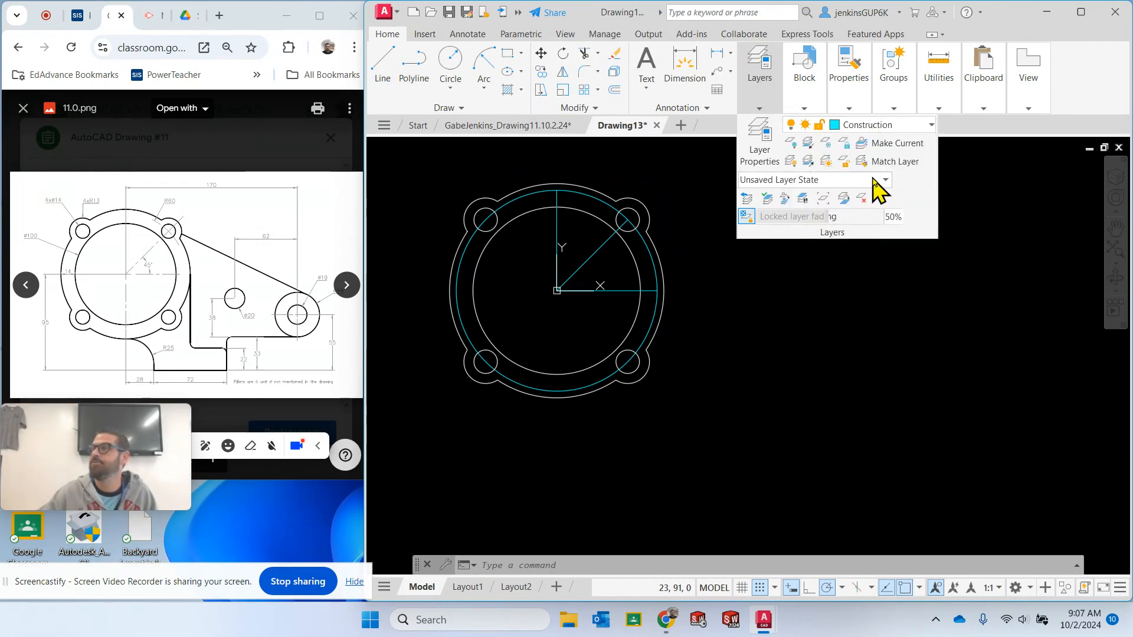
click(383, 76)
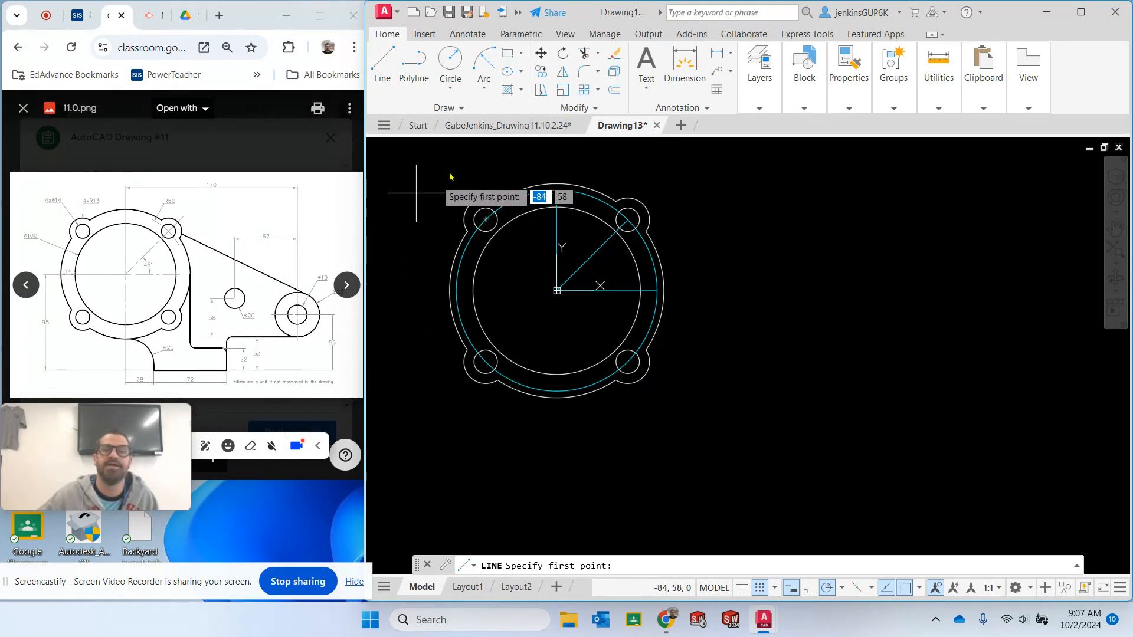
click(382, 62)
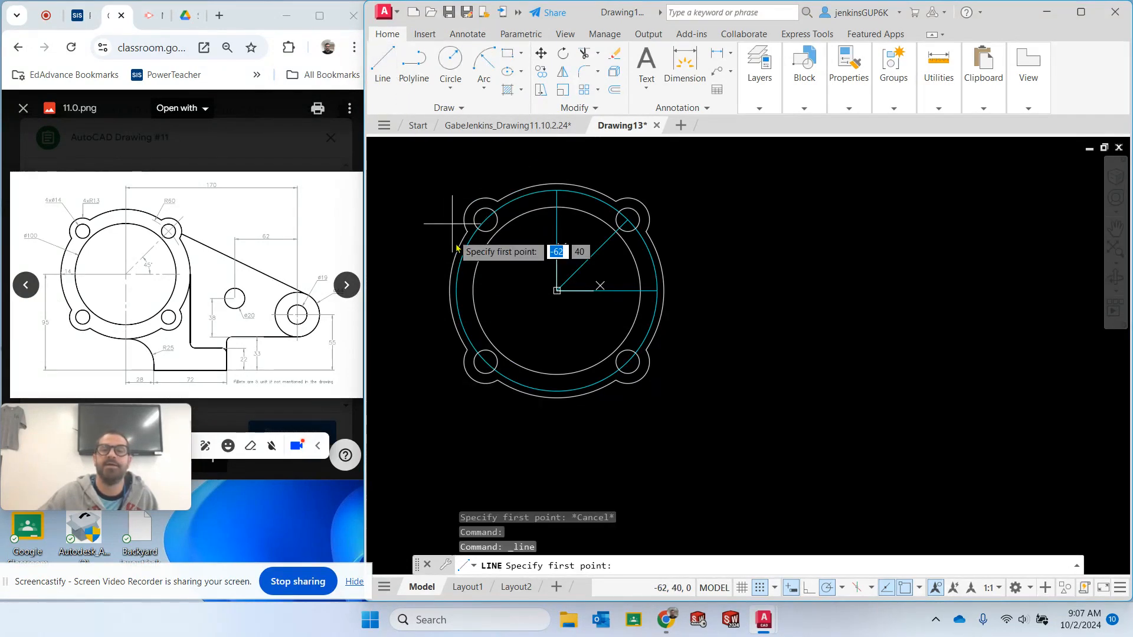
click(557, 292)
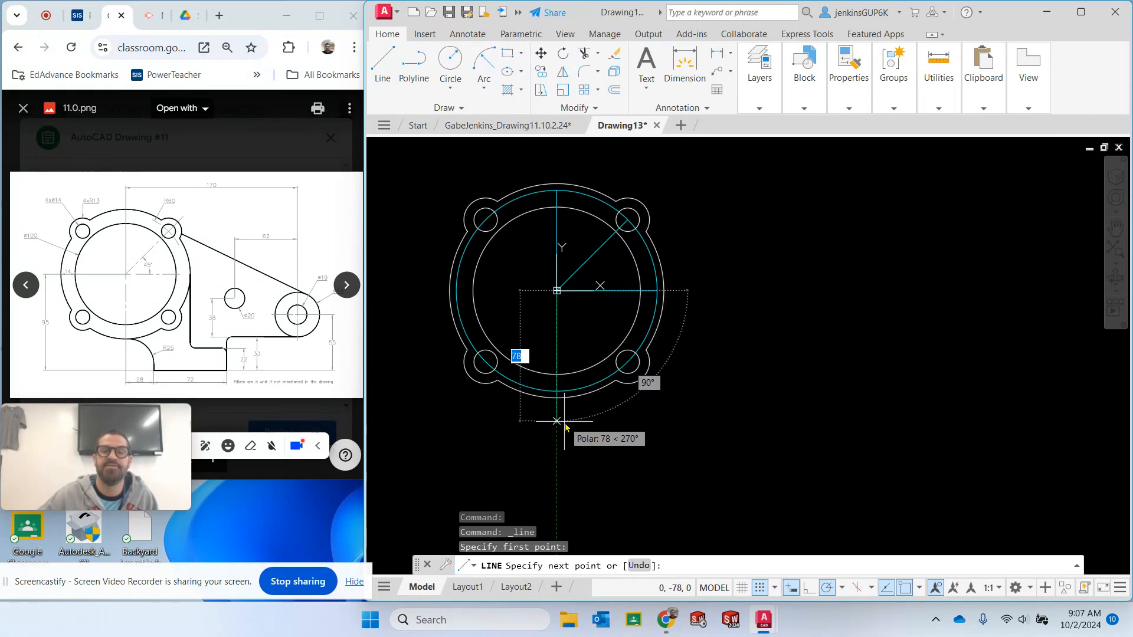
text(95)
key(Return)
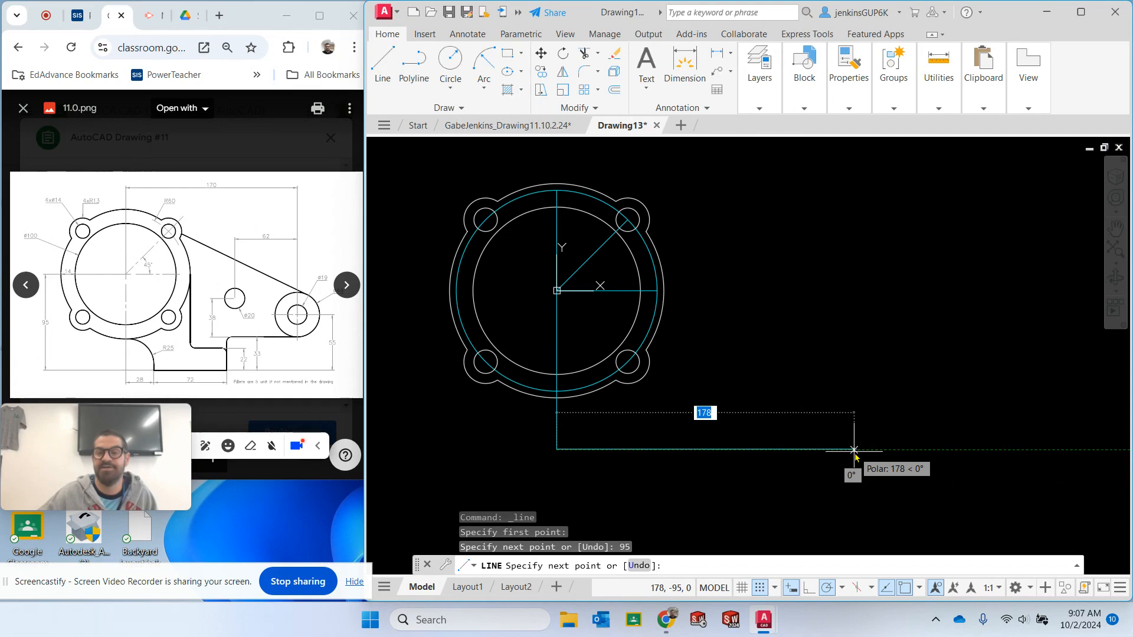
text(17)
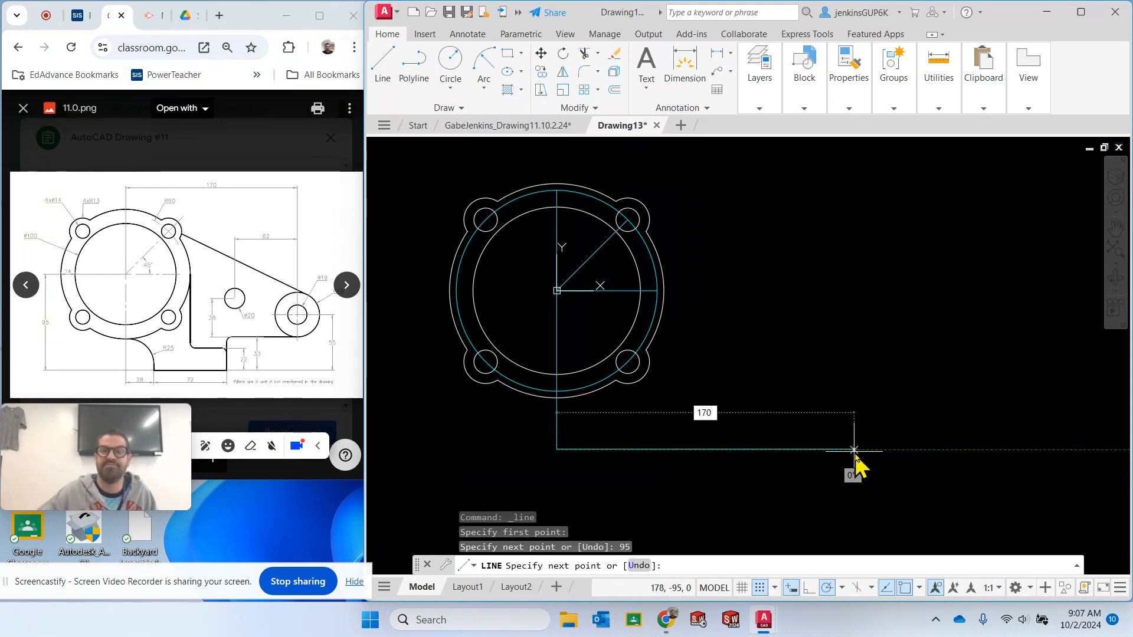
text(0)
key(Return)
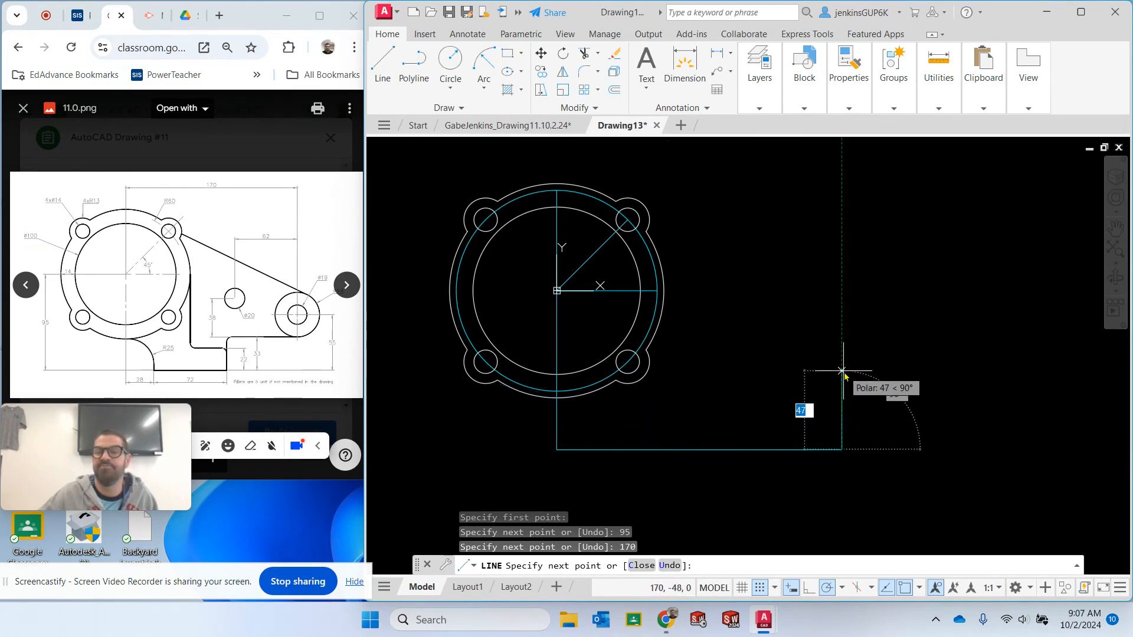
text(55)
key(Return)
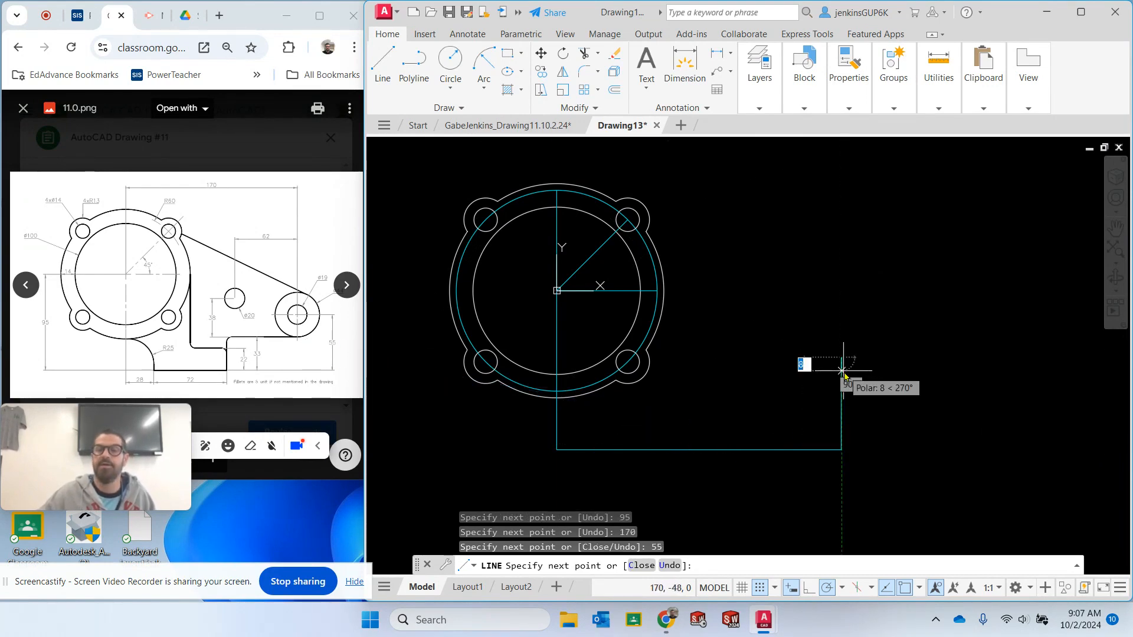
key(Escape)
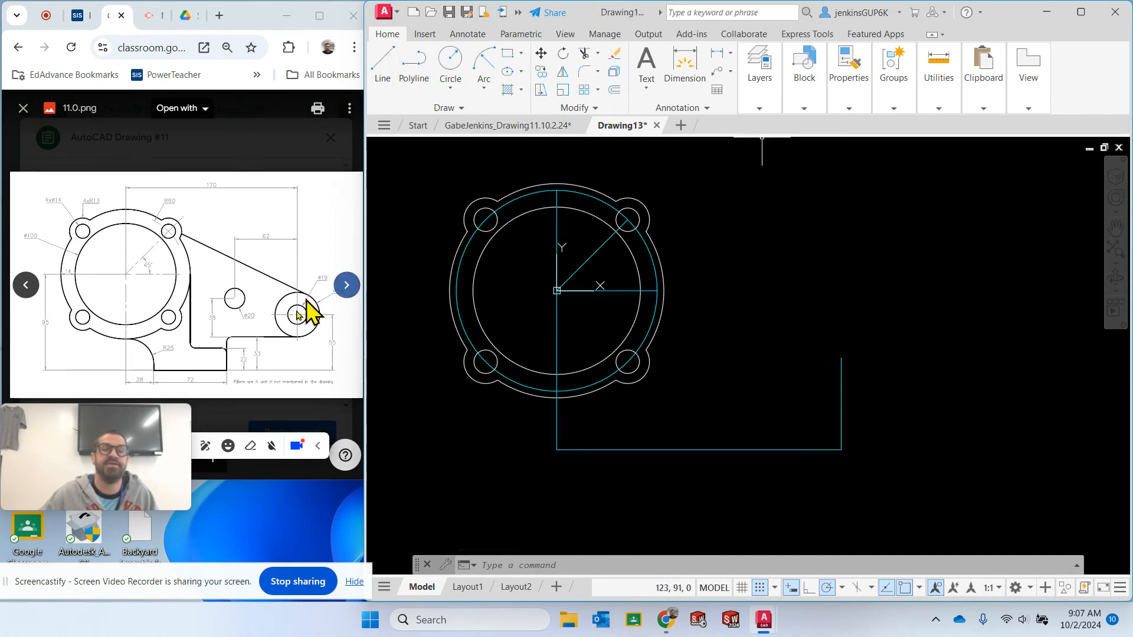
On the Visible layer, draw a diameter 19 circle centred on the upper end of the 55-unit construction line
click(759, 71)
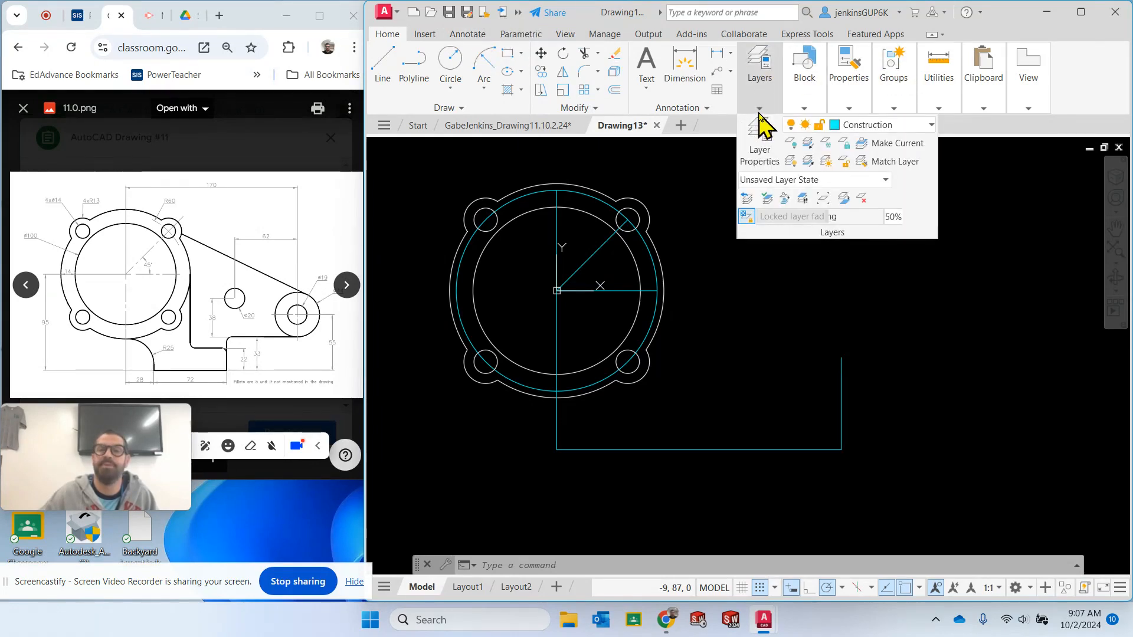
click(881, 125)
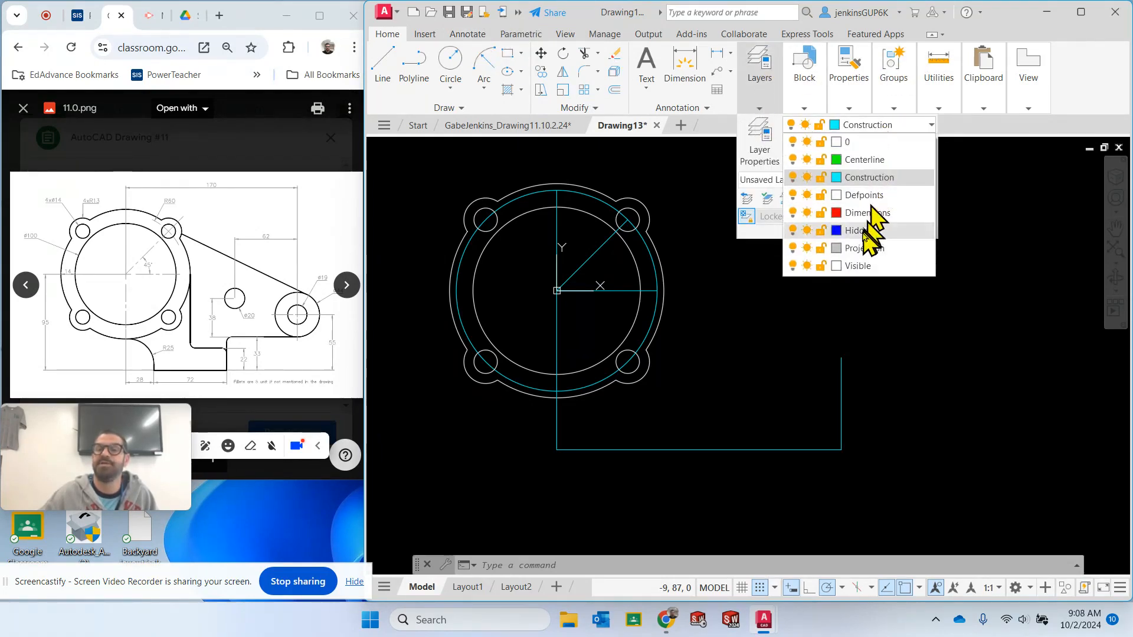
click(858, 264)
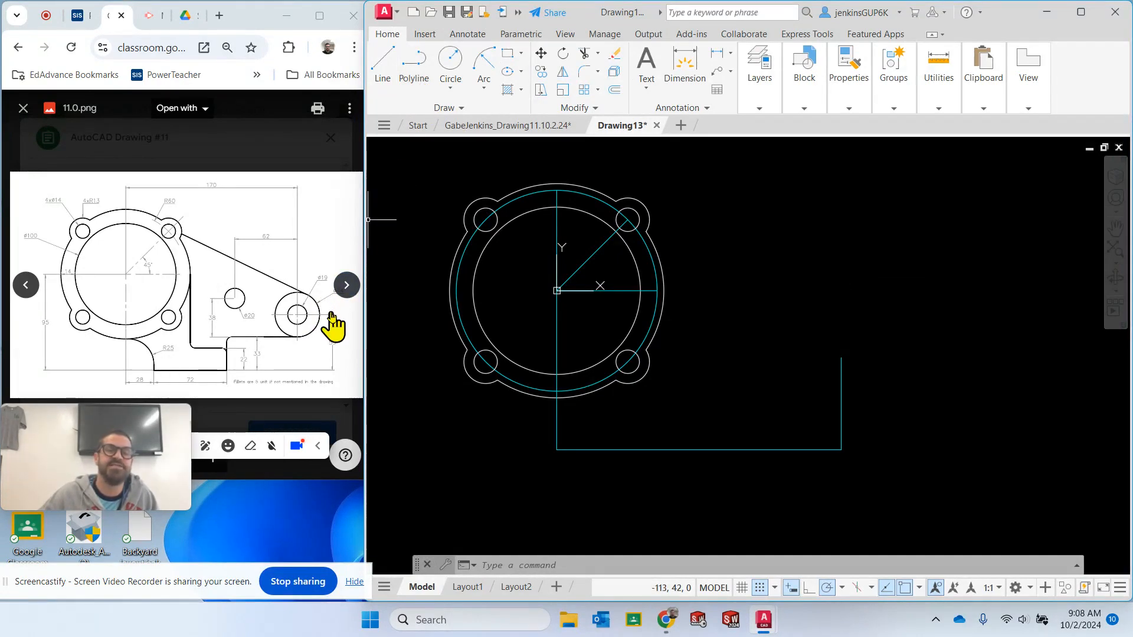
click(311, 207)
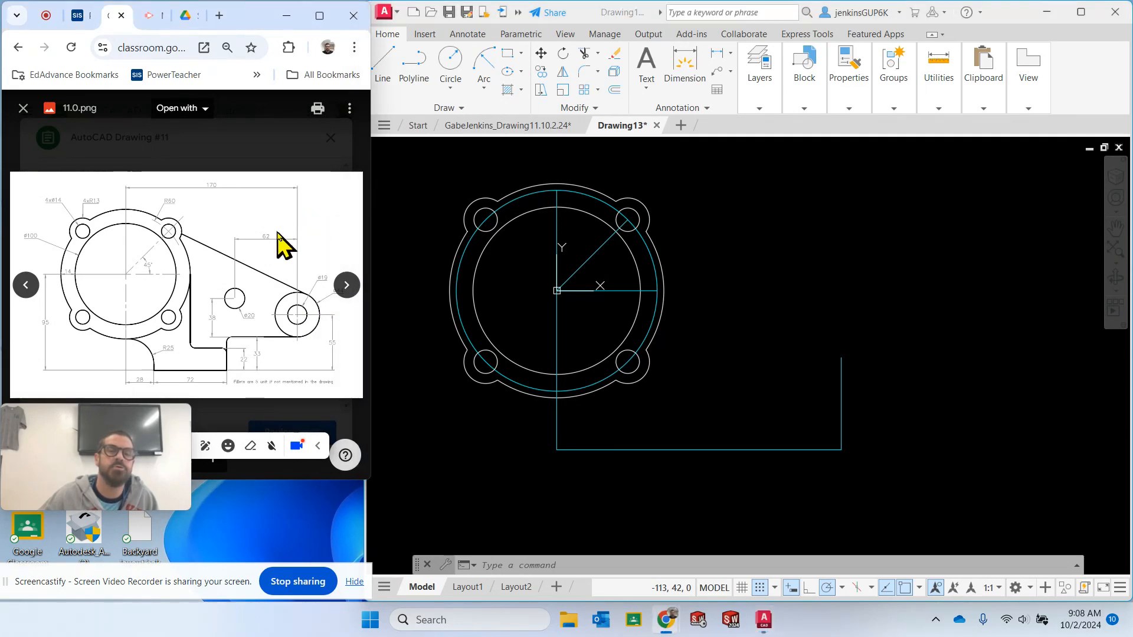
ctrl+scroll(304, 339, up, 5)
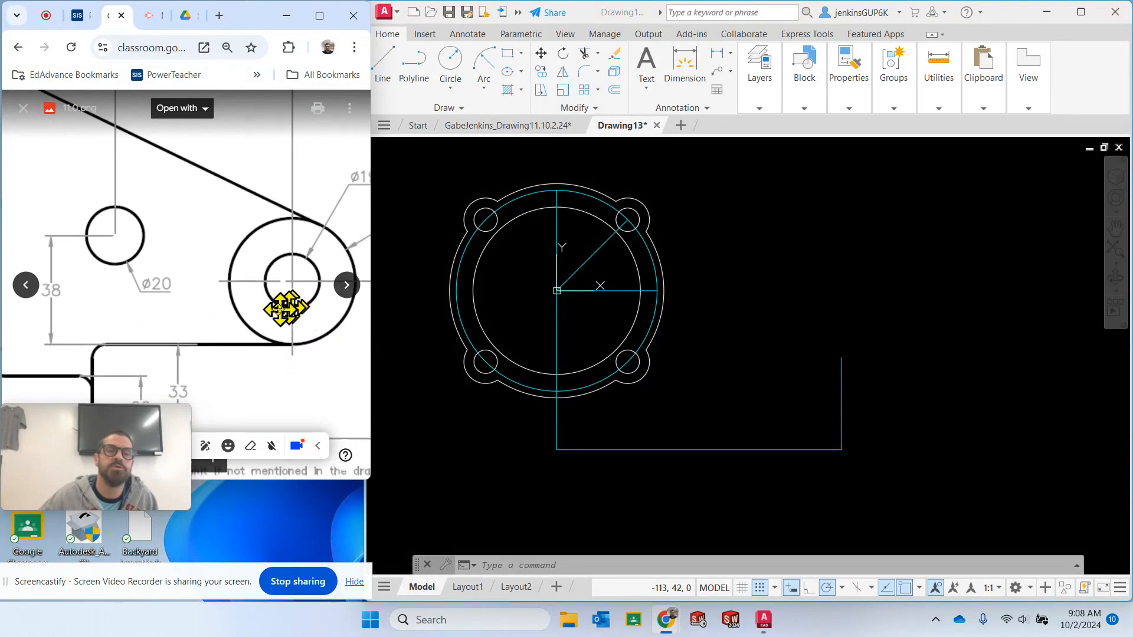
drag(283, 308, 267, 289)
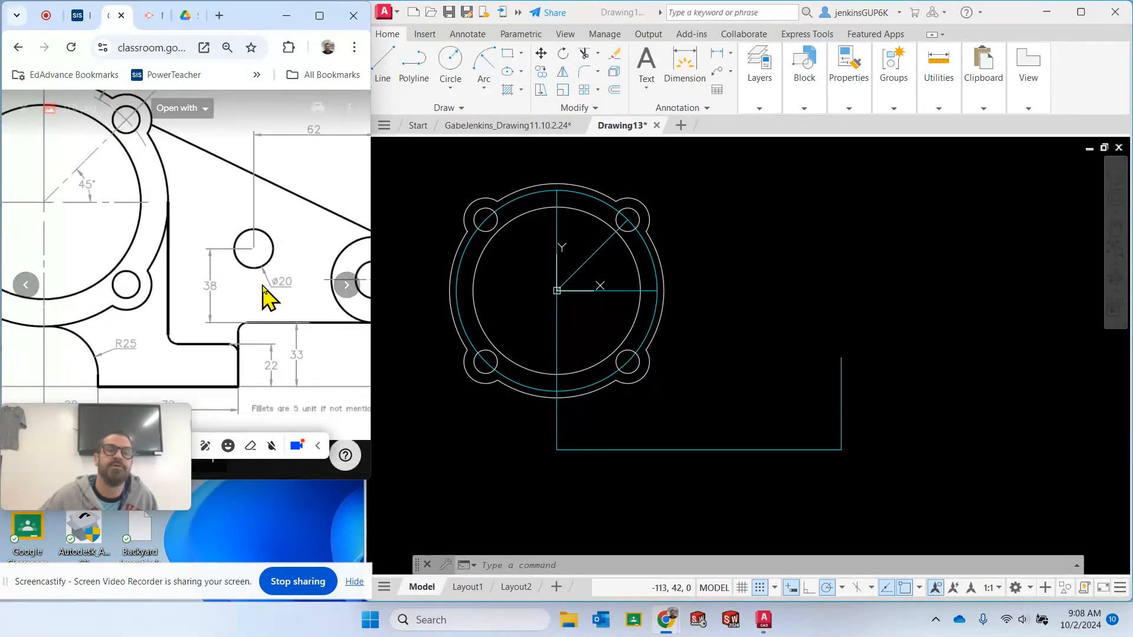
ctrl+scroll(263, 295, down, 5)
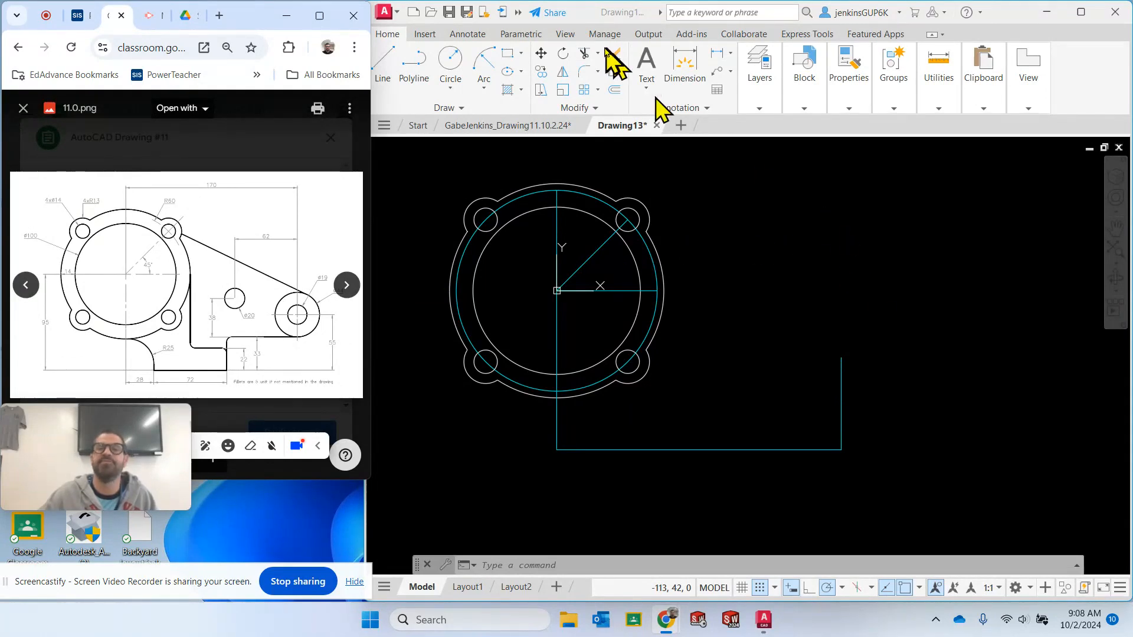
click(453, 68)
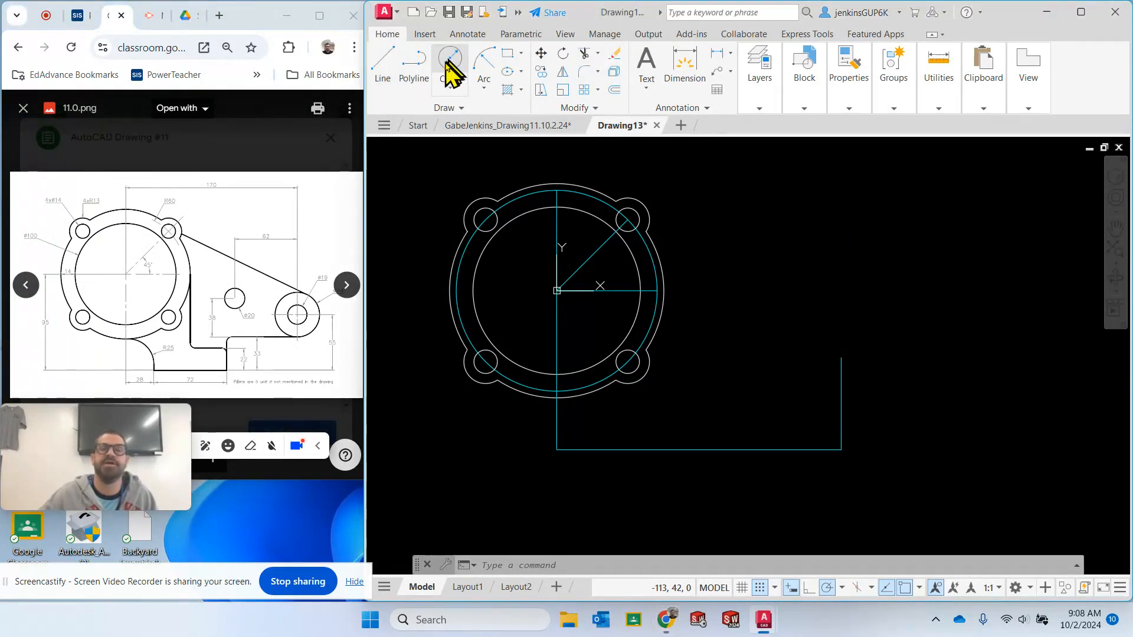
click(450, 88)
click(468, 142)
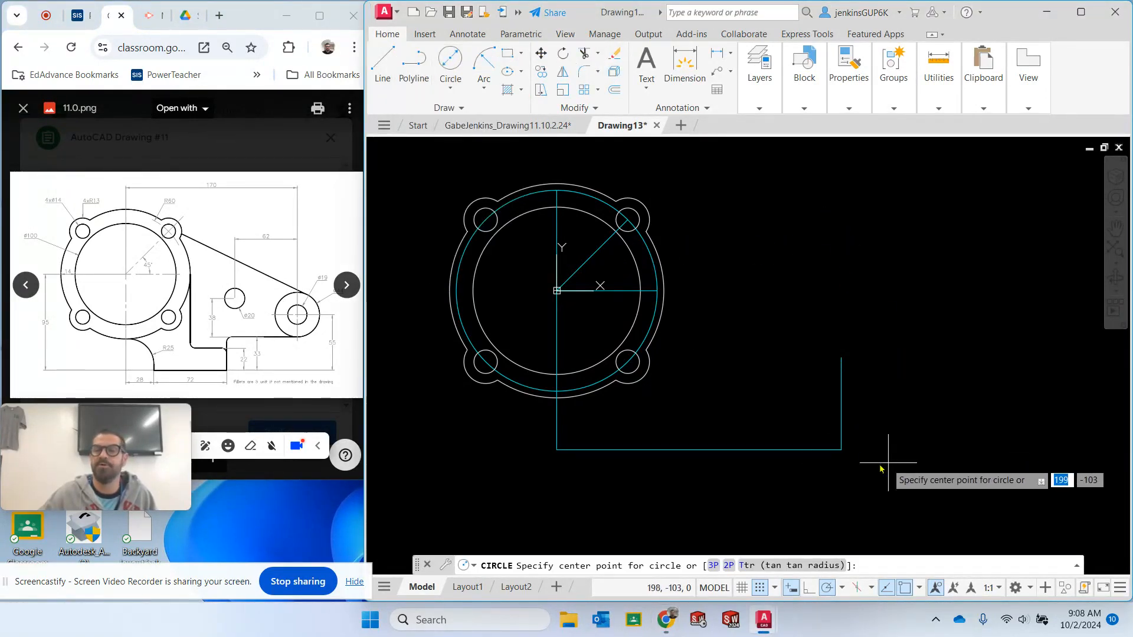
click(842, 359)
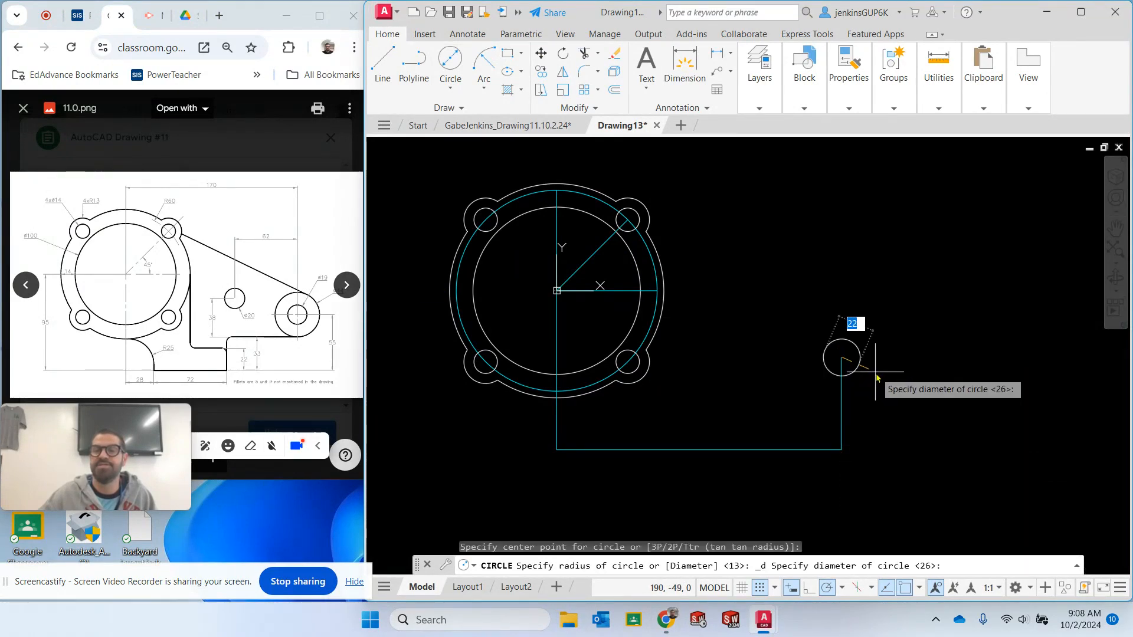
text(19)
key(Return)
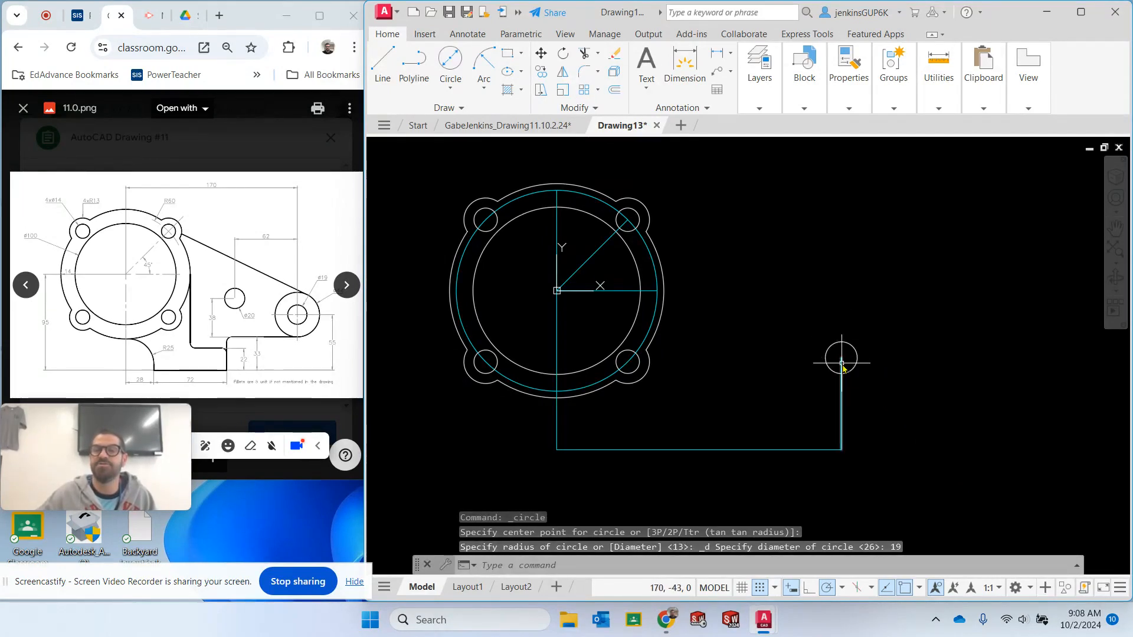
Draw a concentric diameter 44 circle around the diameter 19 hole
click(454, 67)
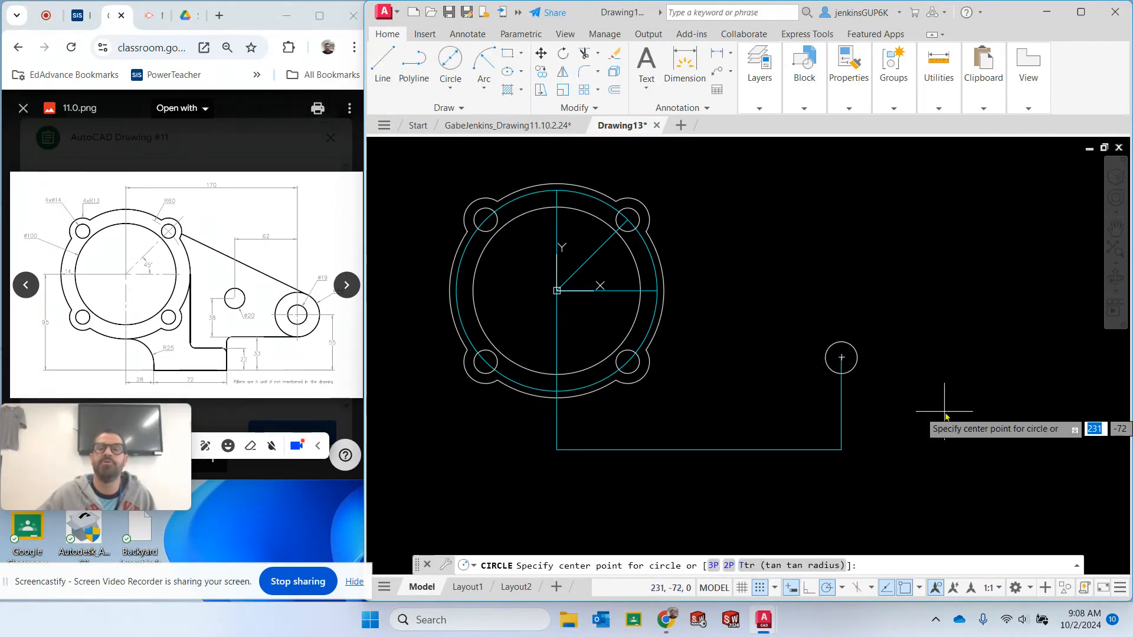
click(840, 357)
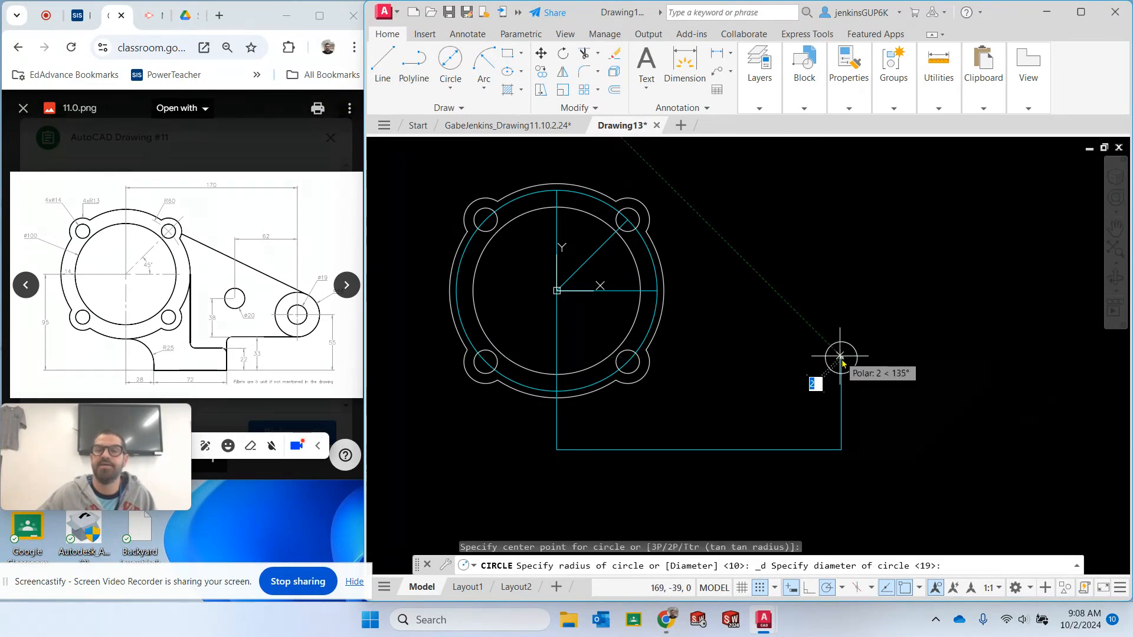
text(4)
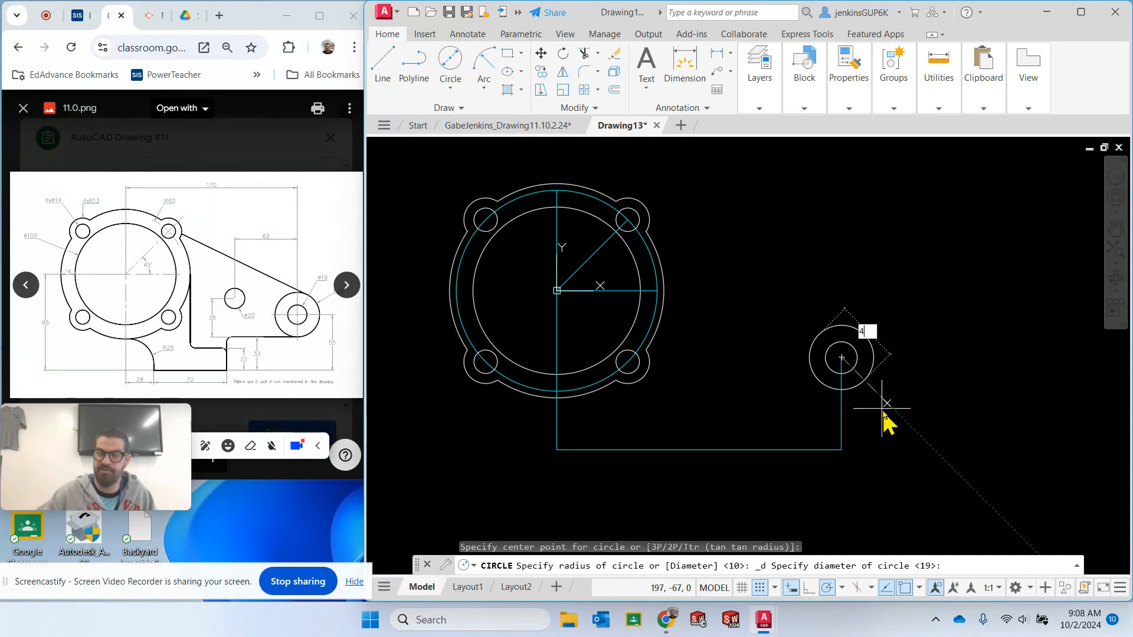
text(4)
key(Return)
key(Escape)
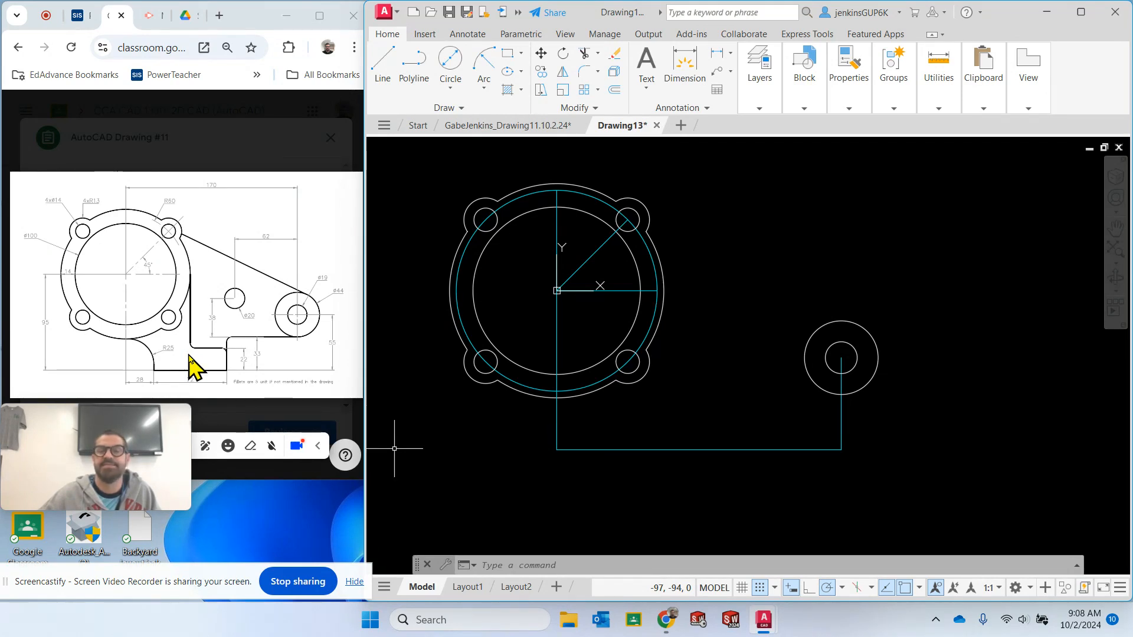
Draw a horizontal line about 92 long leftward from the bottom quadrant of the diameter 44 circle
click(392, 59)
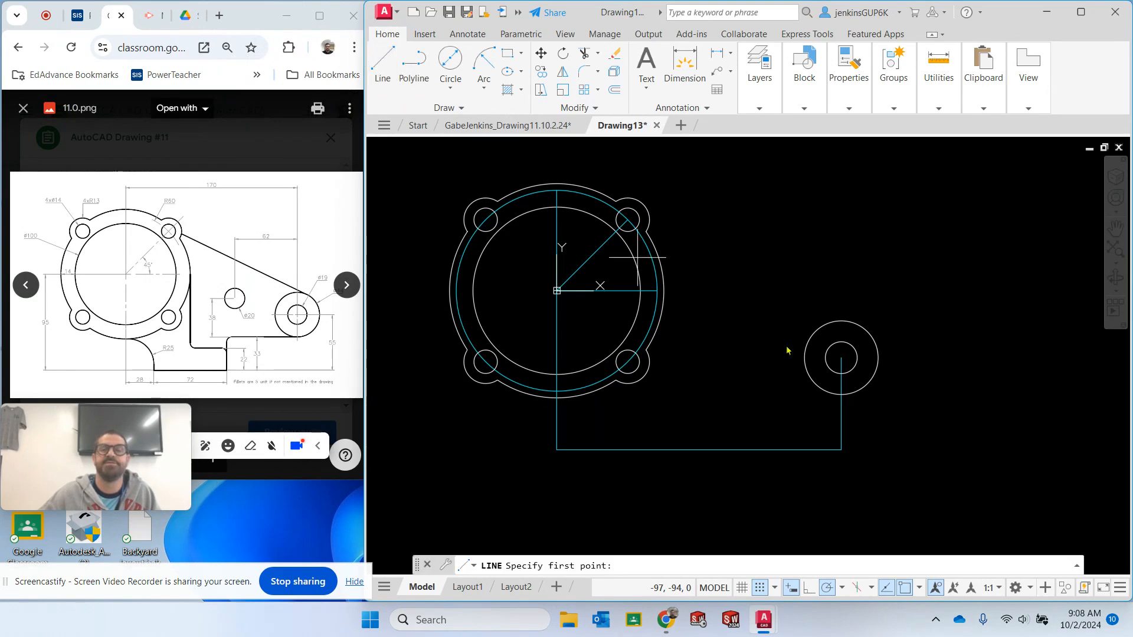
click(757, 111)
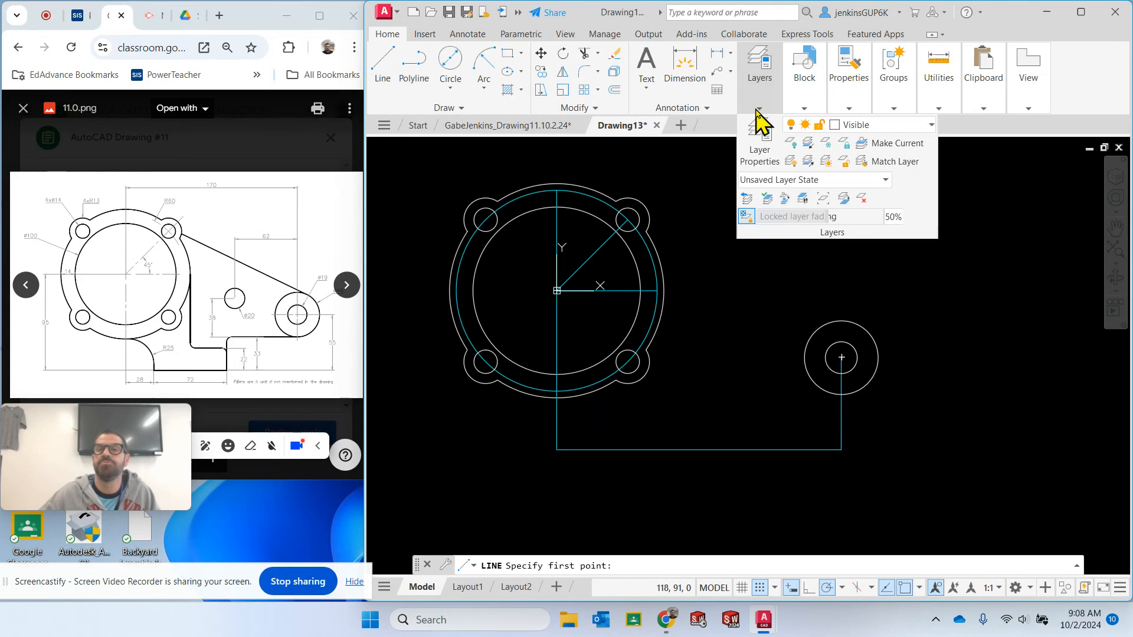
click(841, 395)
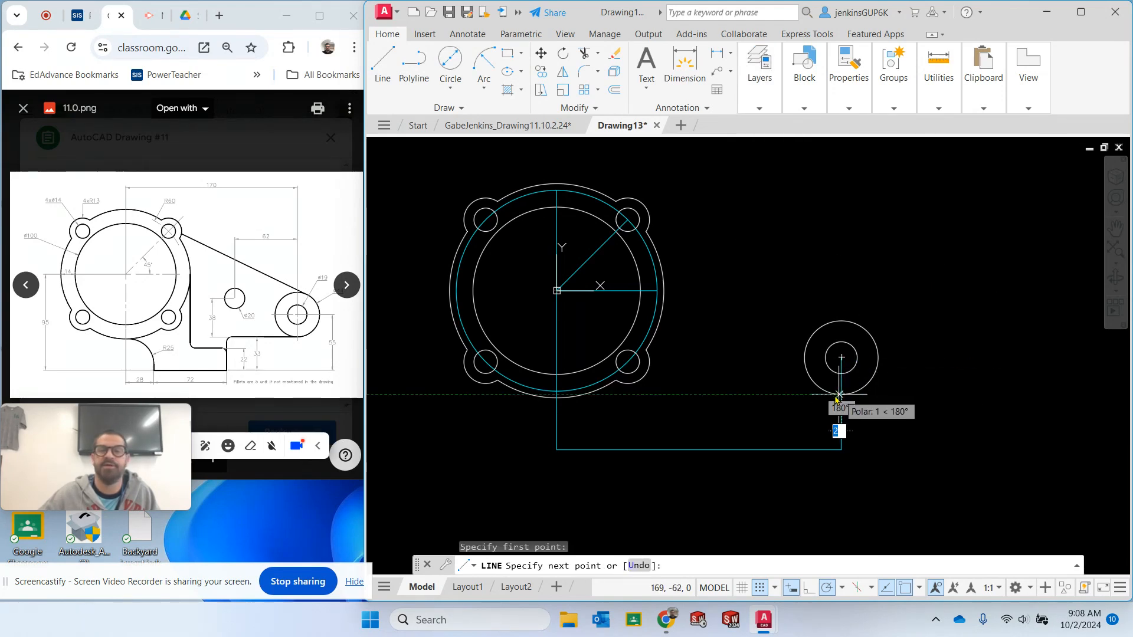
click(688, 394)
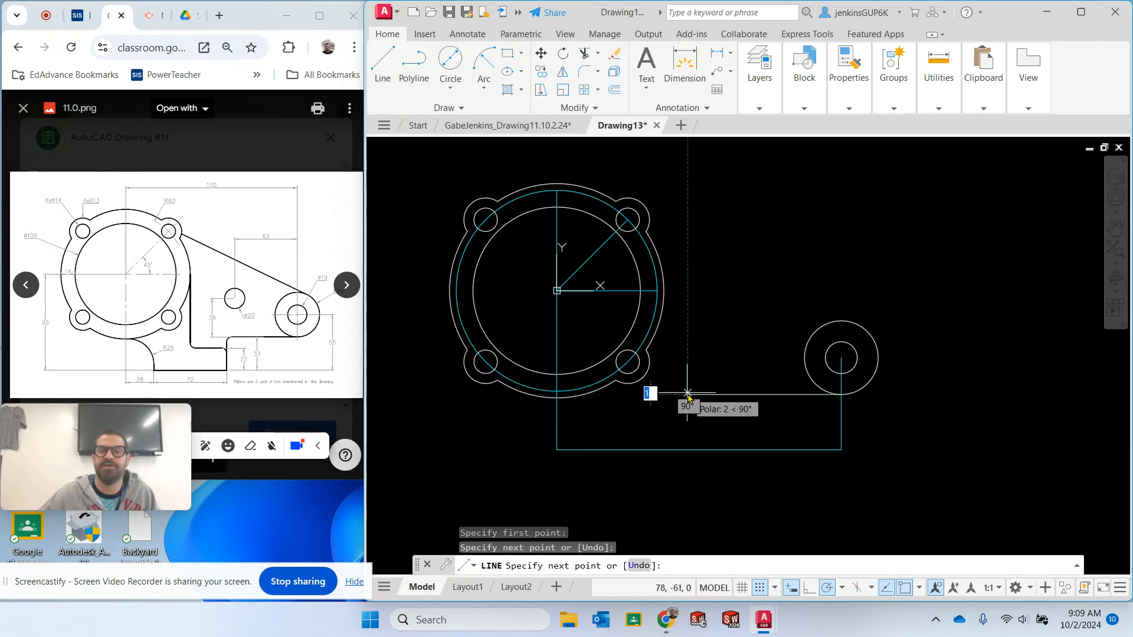
key(Escape)
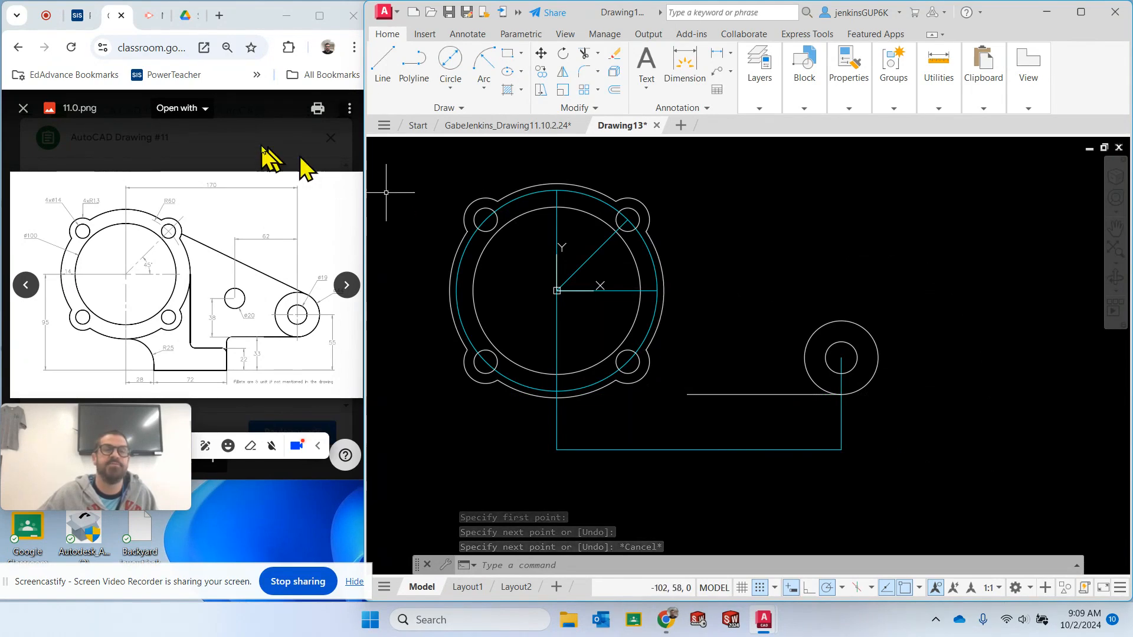
Draw a vertical line about 84 long downward from the right quadrant of the ring's outer circle
click(385, 60)
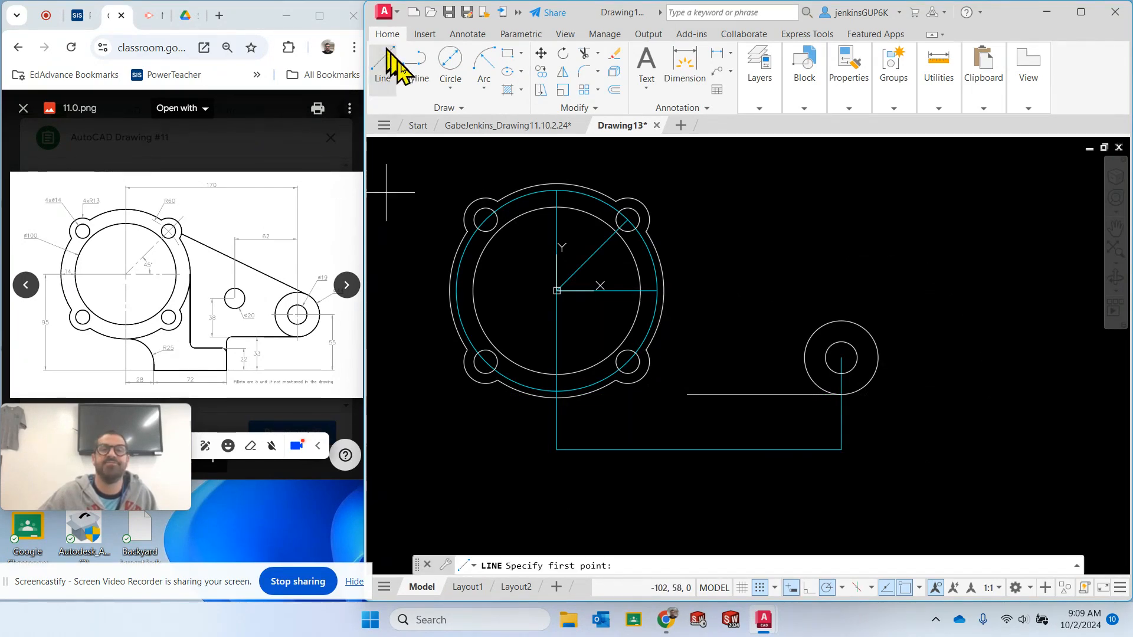
click(664, 292)
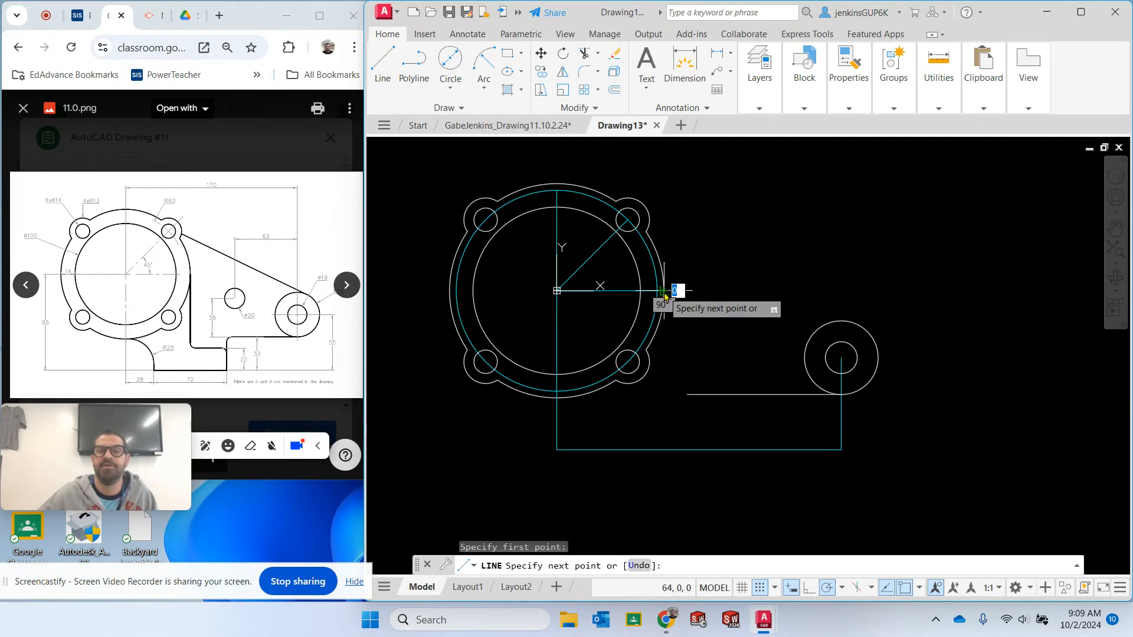
click(664, 430)
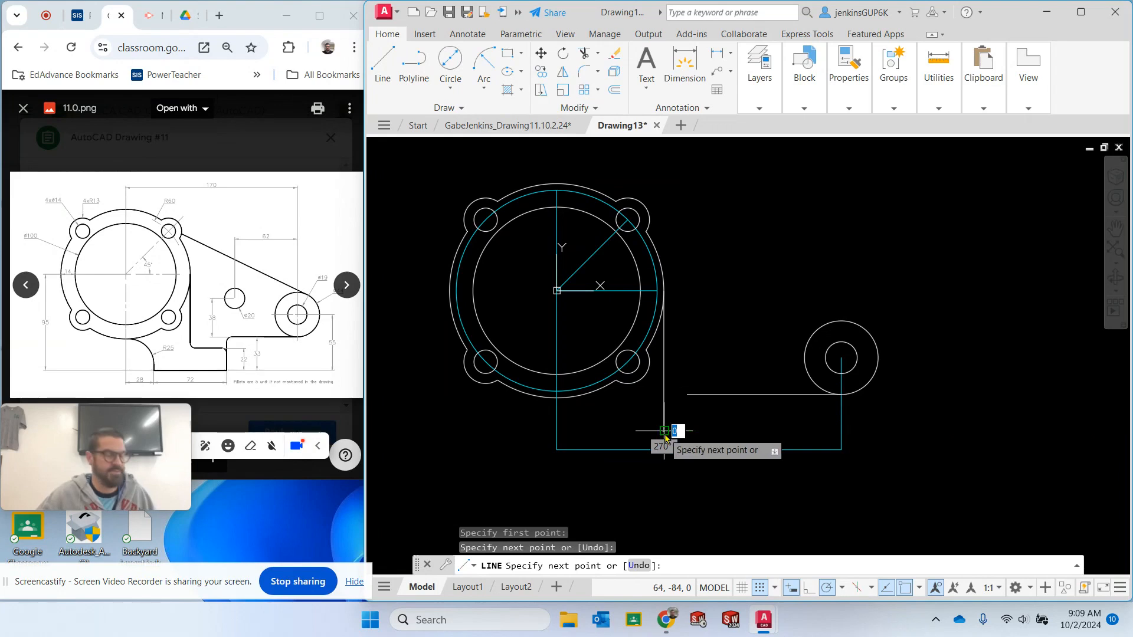
On the Construction layer, draw a horizontal line 28 long rightward from the lower-left corner of the construction lines
key(Escape)
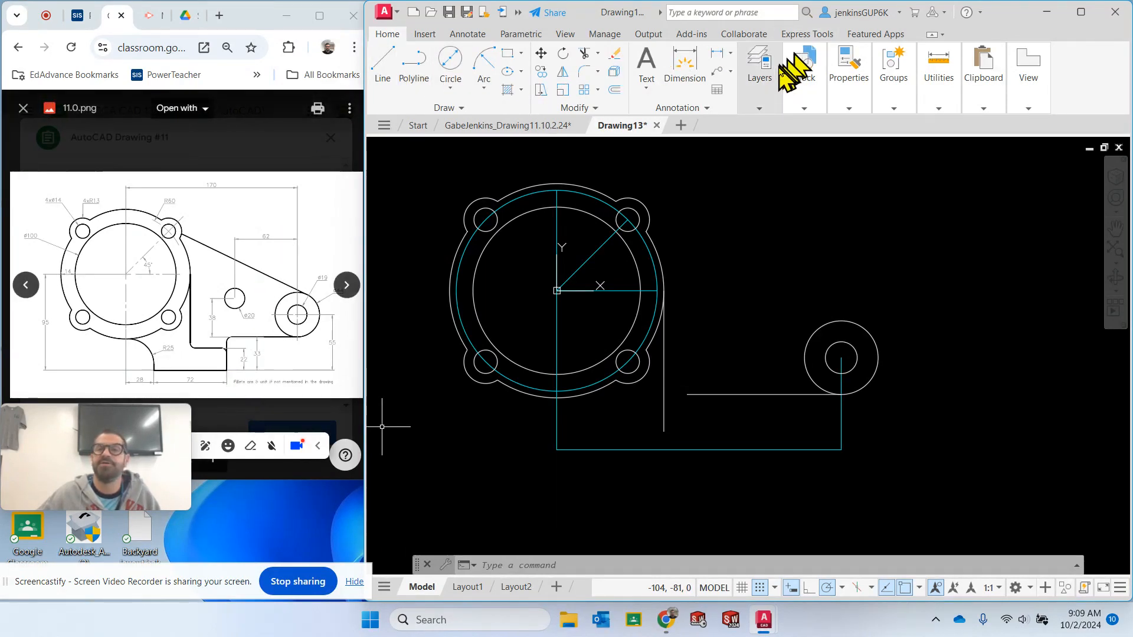
mouse_move(758, 108)
click(849, 126)
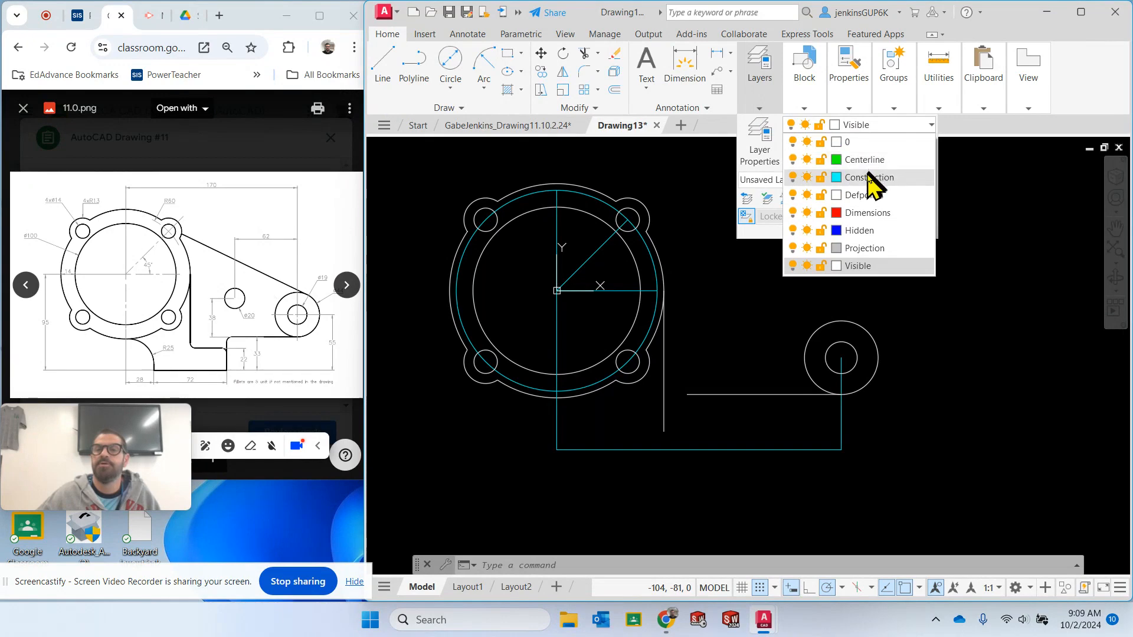
click(871, 177)
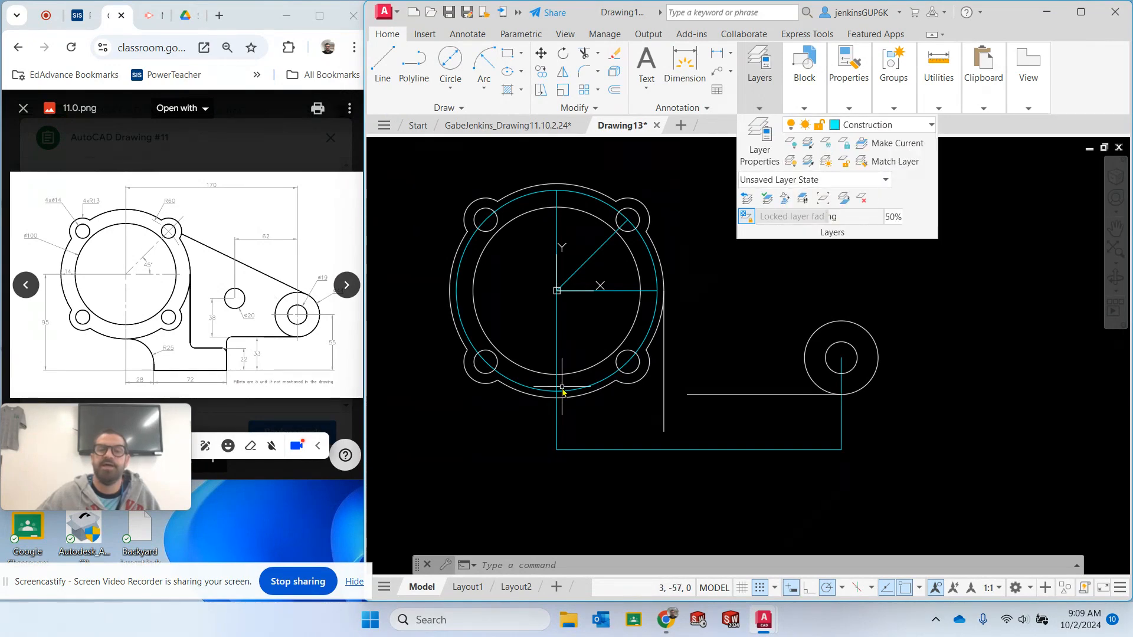
click(381, 64)
click(557, 449)
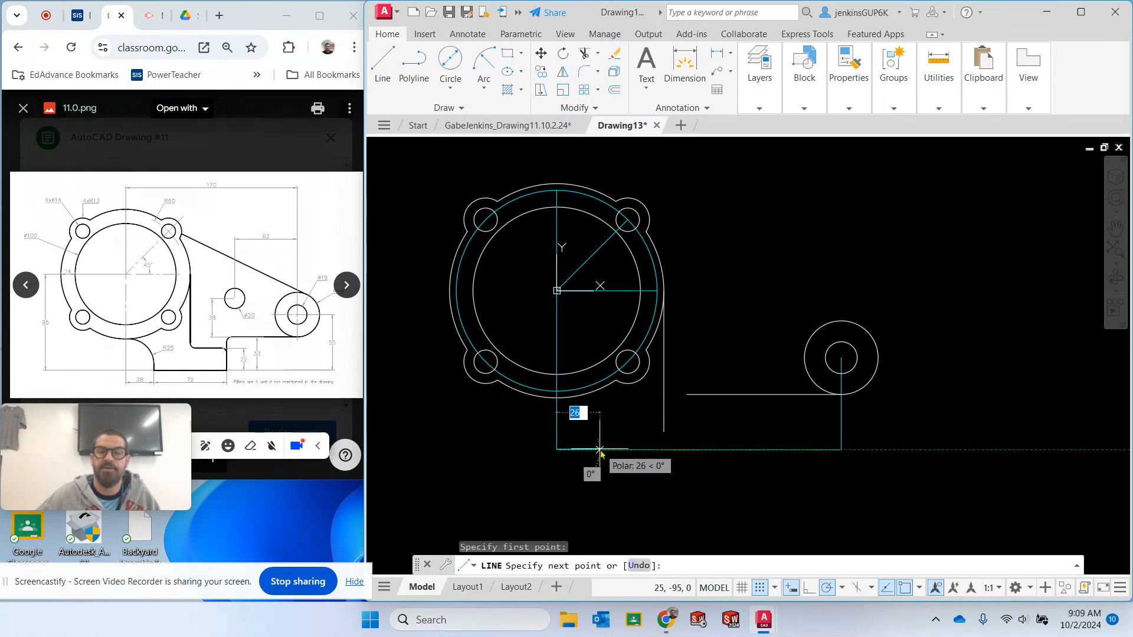
text(28)
key(Return)
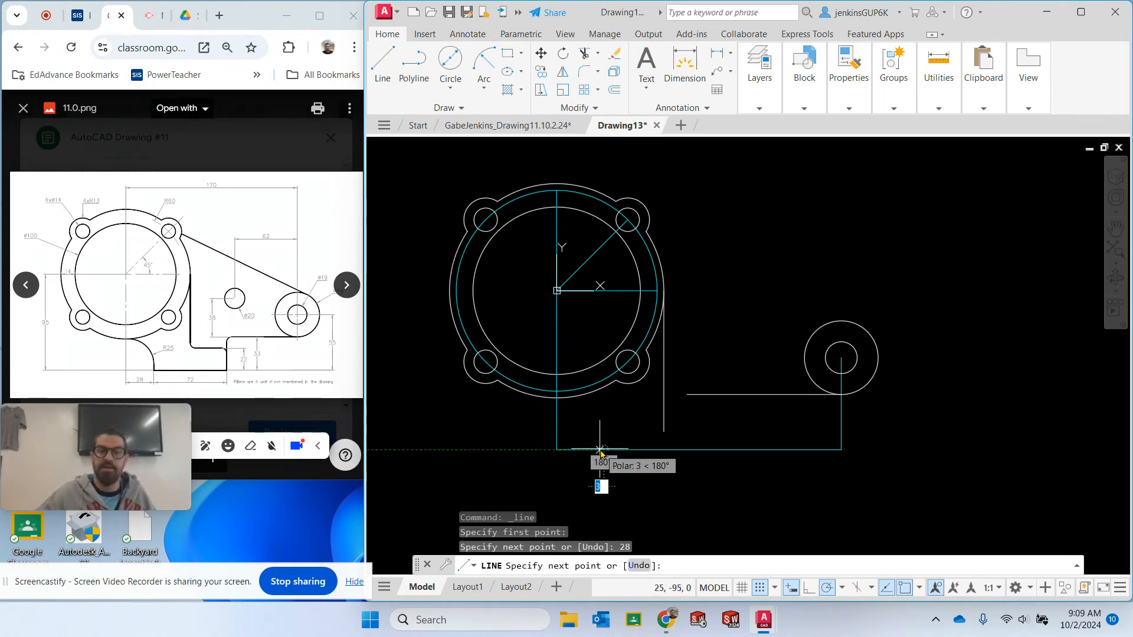
key(Escape)
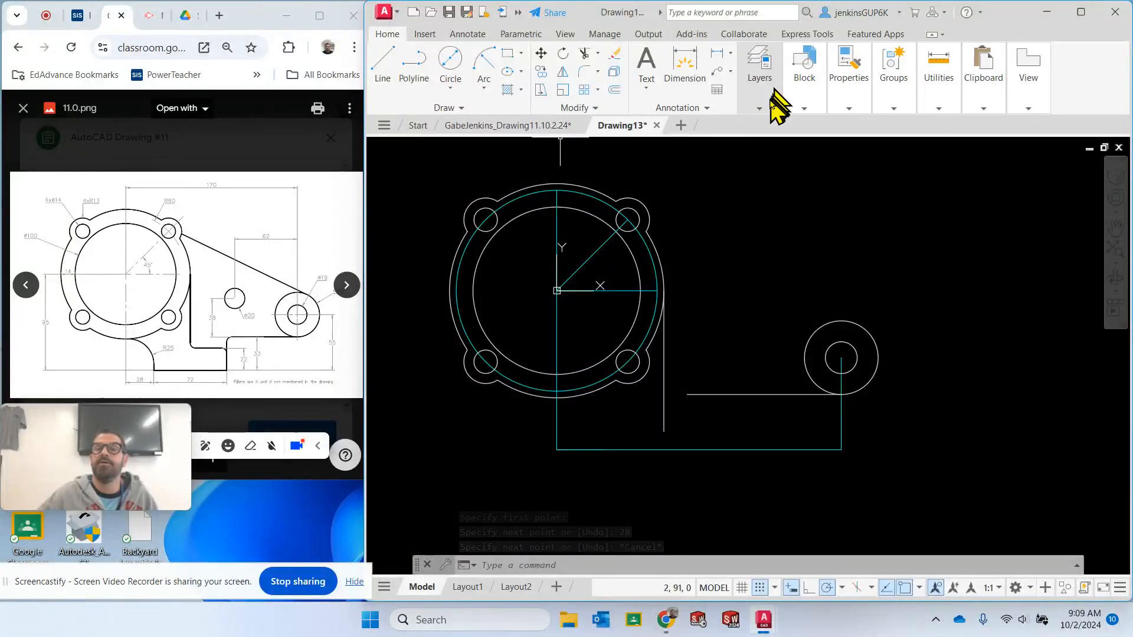
On the Visible layer, draw a horizontal base line 72 long rightward from the end of the 28-unit construction line
mouse_move(767, 101)
click(868, 125)
click(869, 265)
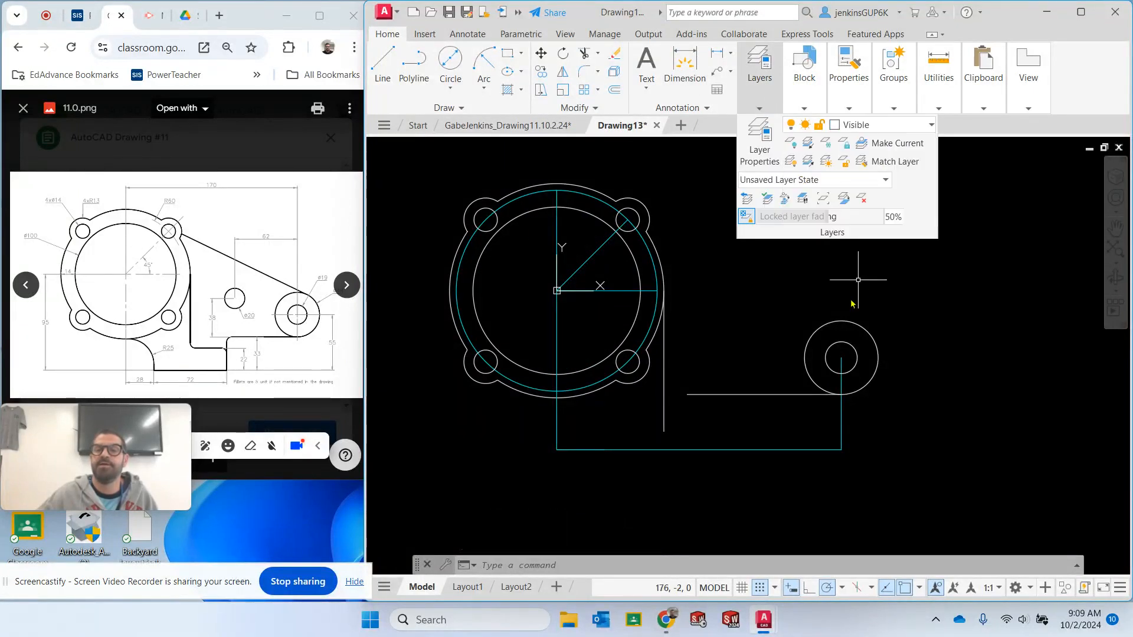
click(383, 71)
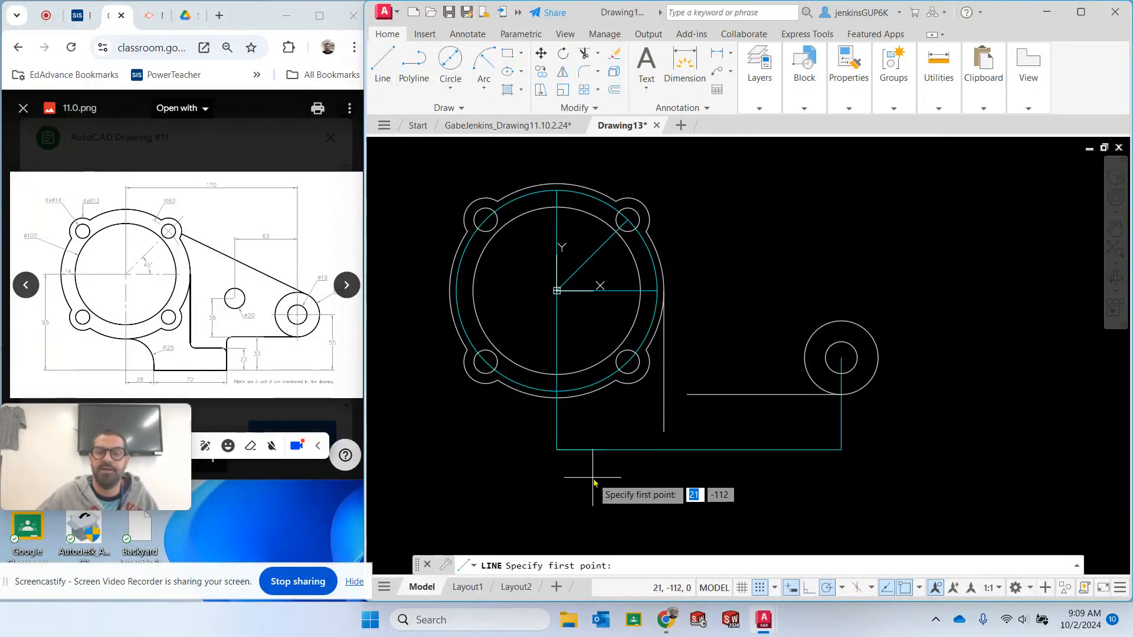
click(604, 450)
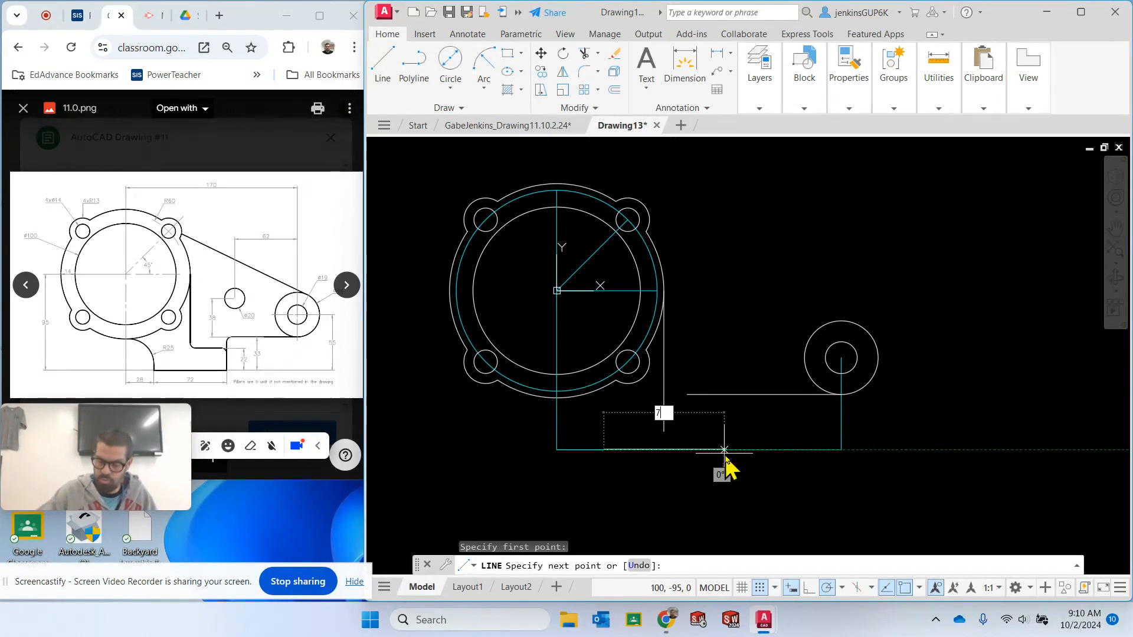
text(72)
key(Return)
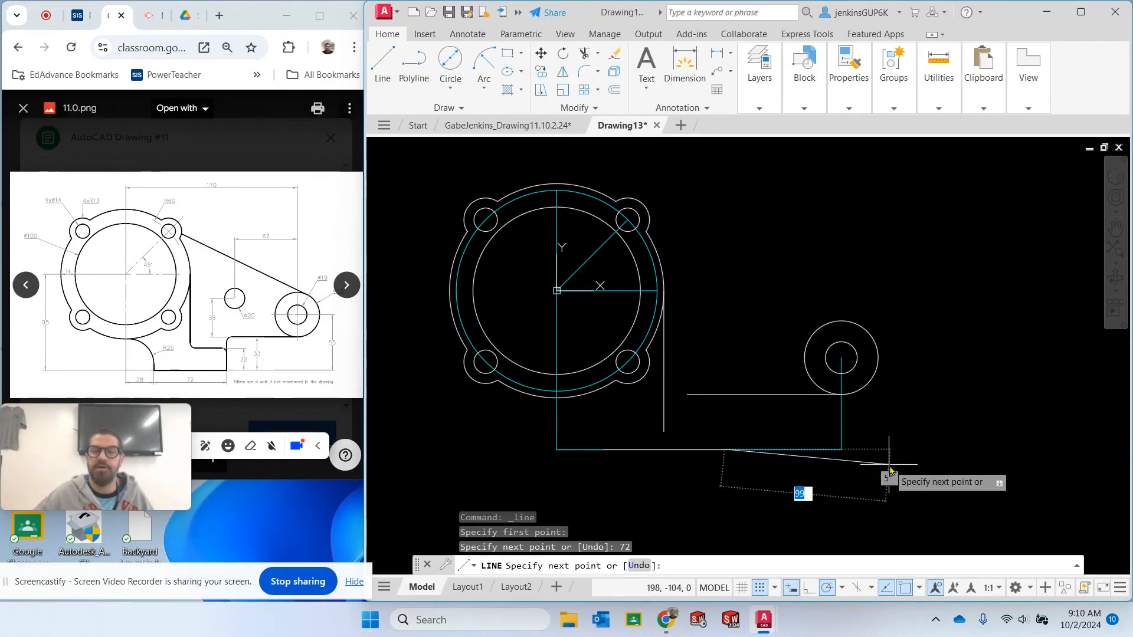
key(Escape)
key(Escape)
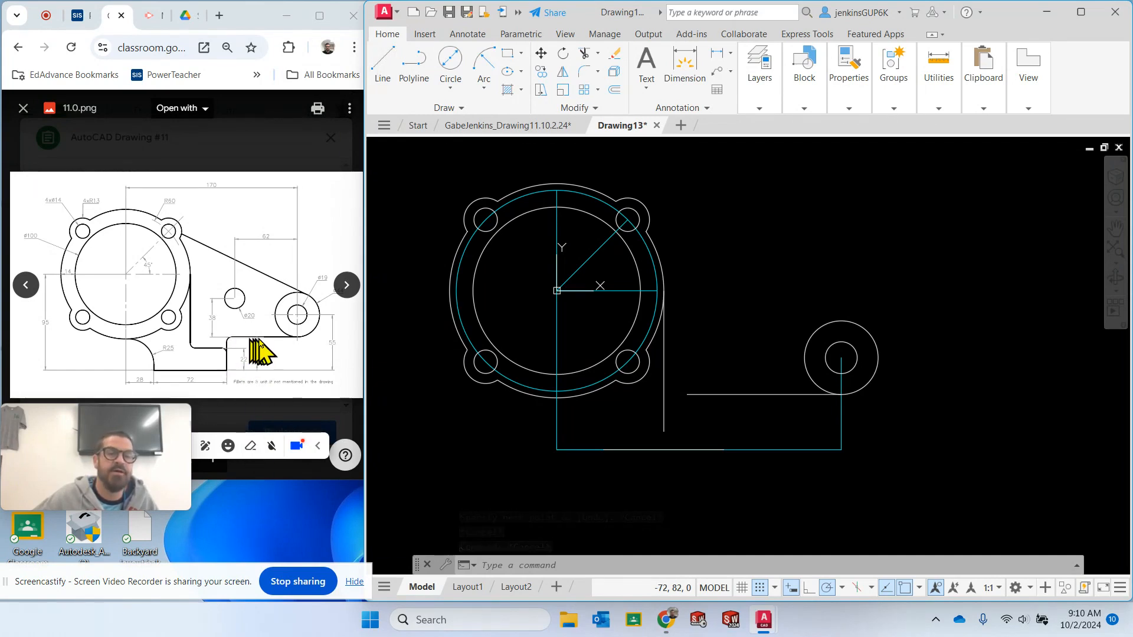
Draw a vertical line about 33 long from the right end of the base line up to the arm's lower edge
click(385, 65)
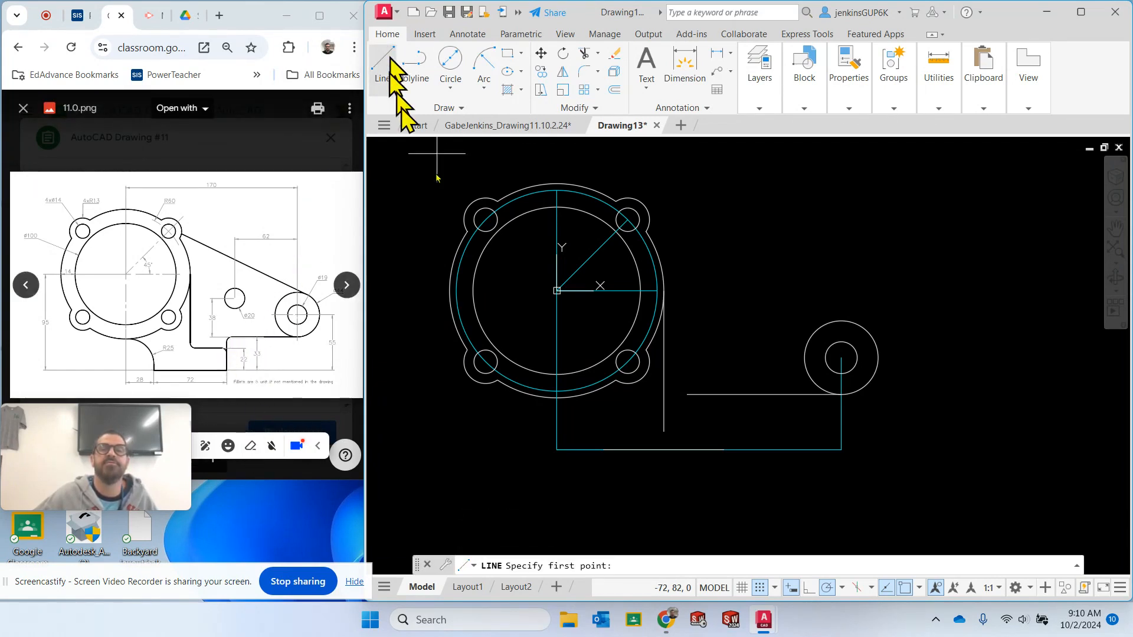
click(724, 450)
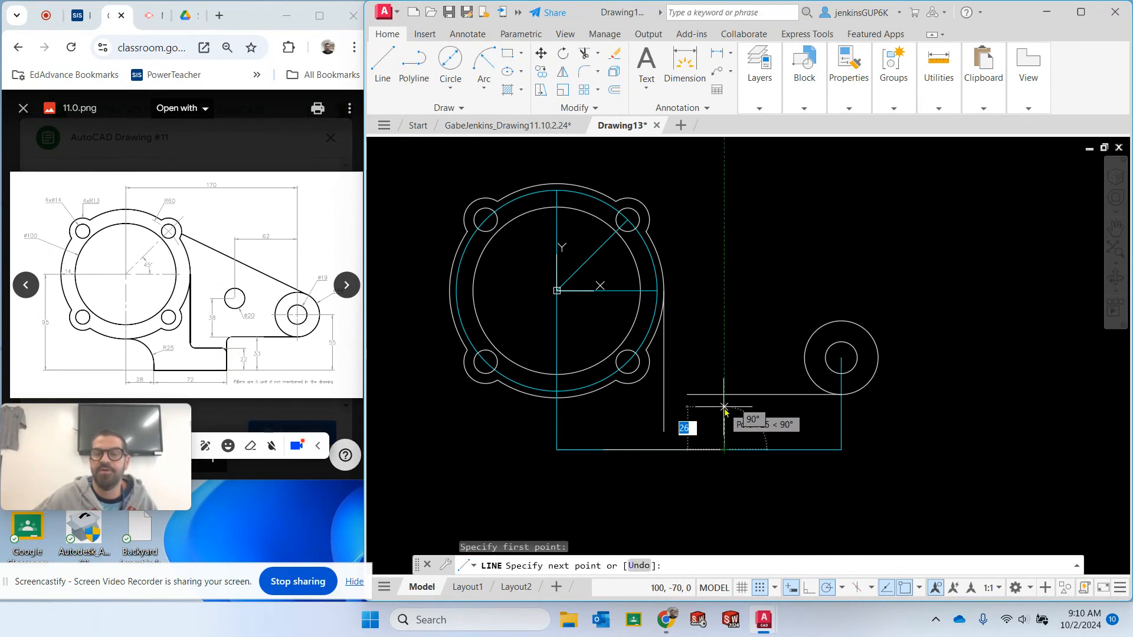
click(725, 399)
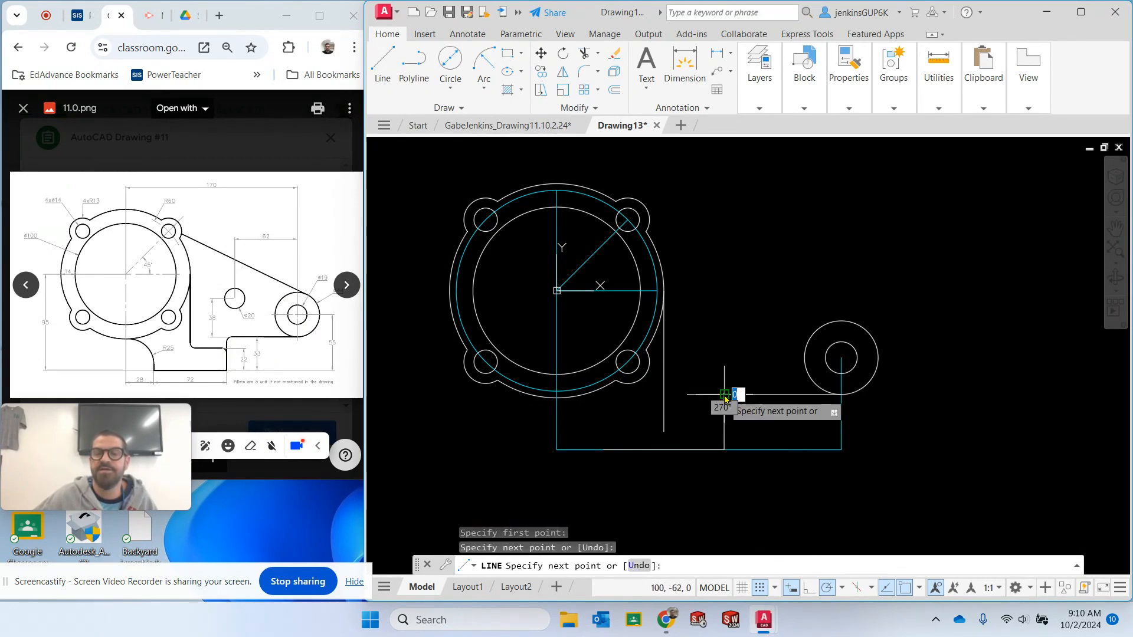
key(Escape)
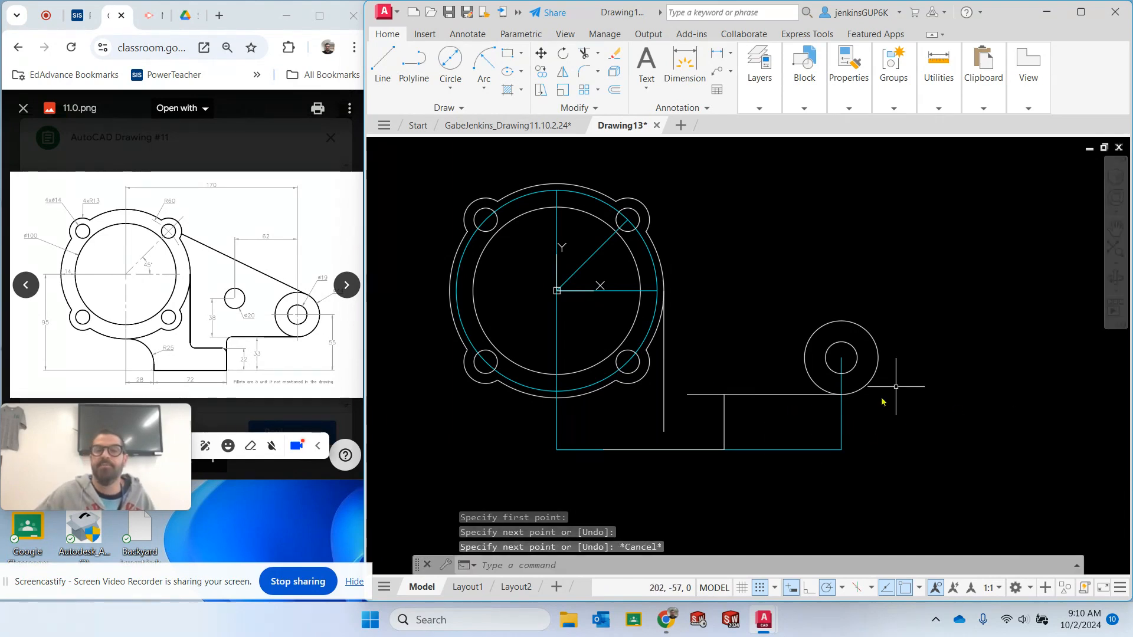
Trim the part of the arm's lower edge that extends left of the new vertical line
click(584, 53)
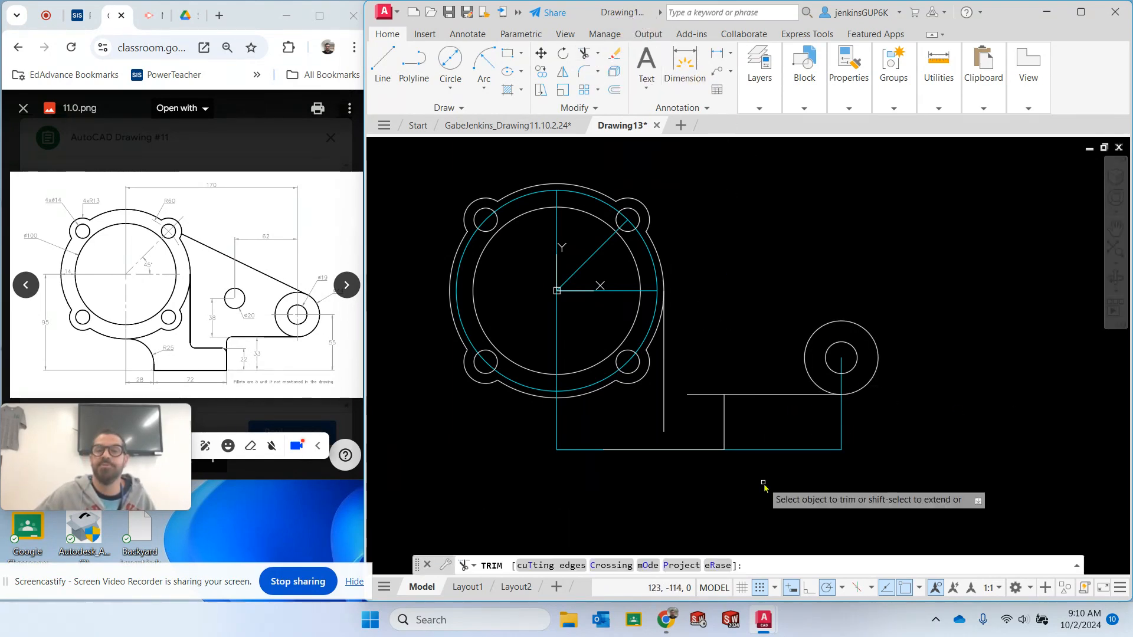
drag(695, 416, 699, 385)
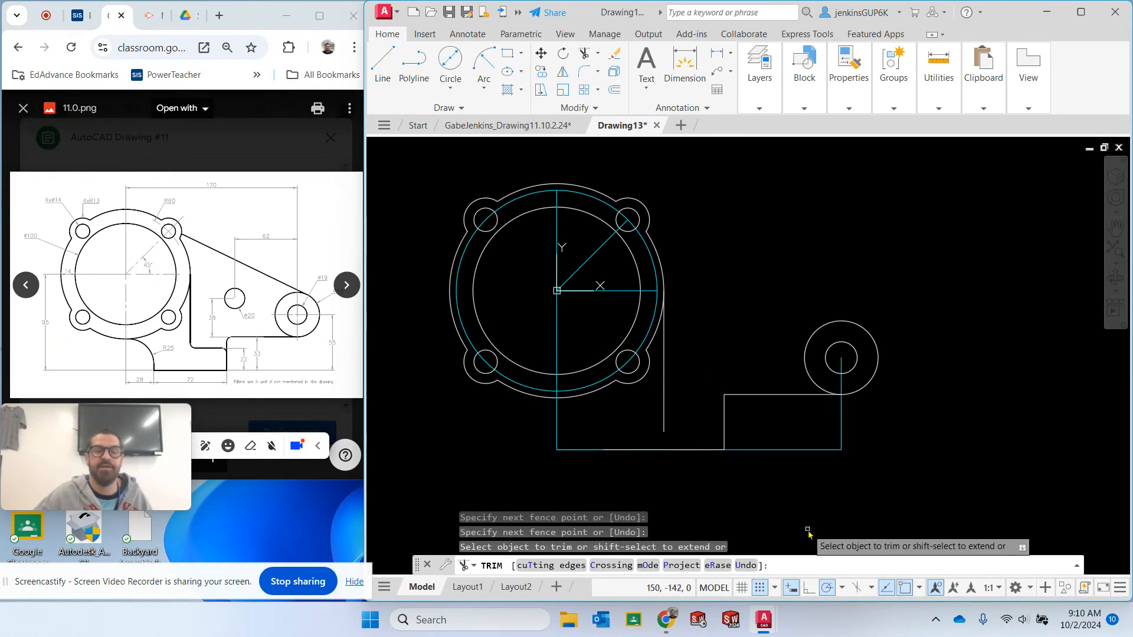
key(Escape)
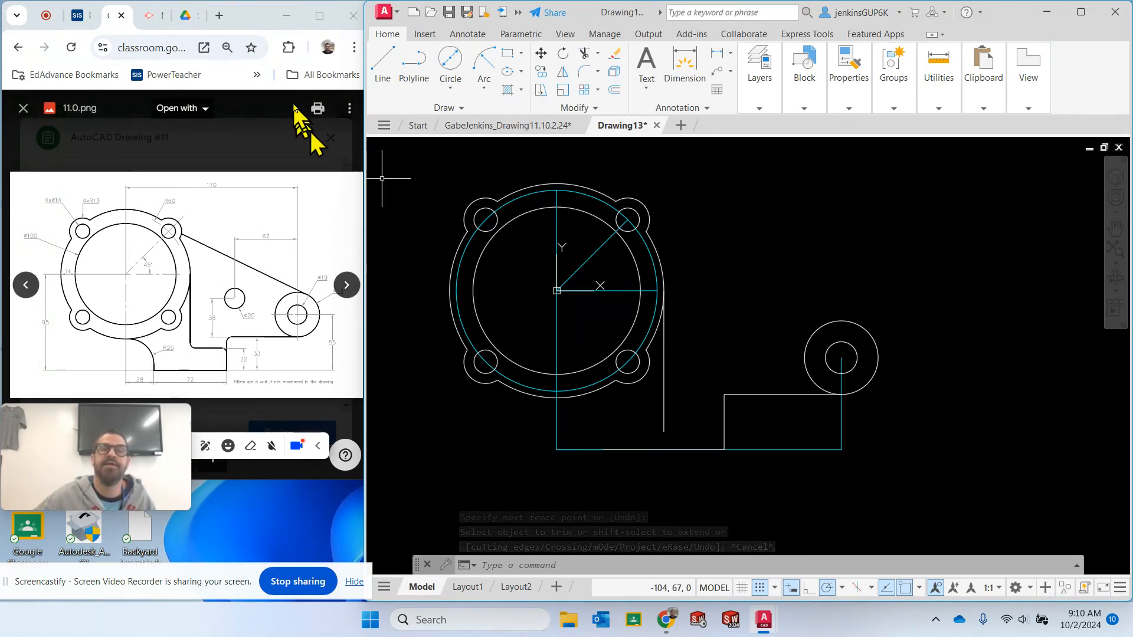
Draw a line 22 up from the base line's right end, continuing horizontally left to the ring's vertical tangent line
click(382, 66)
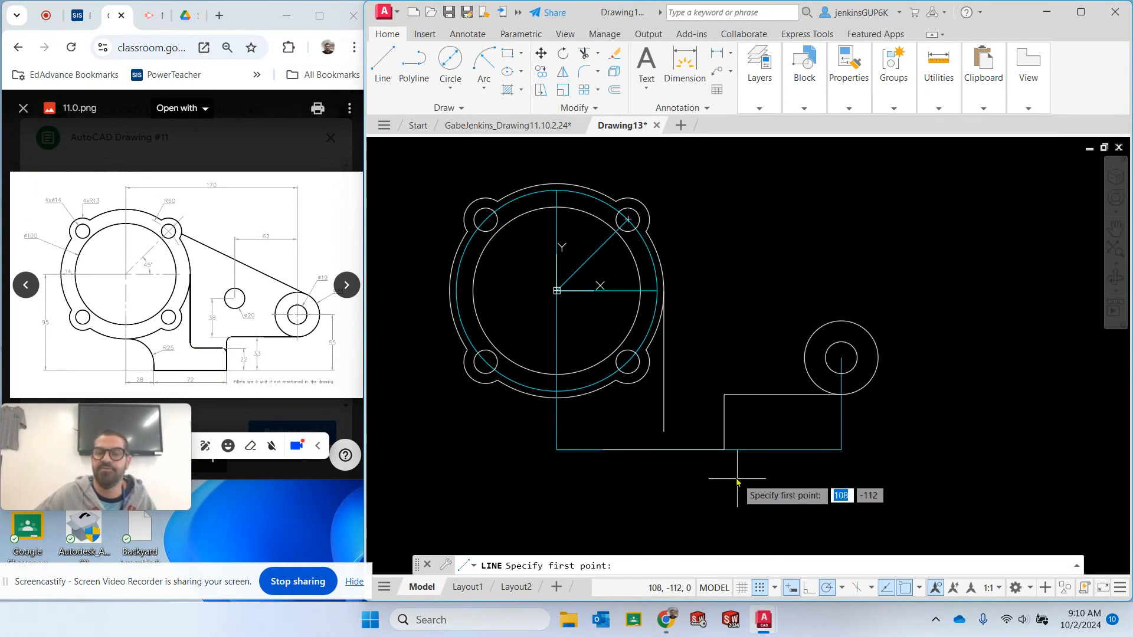
click(725, 450)
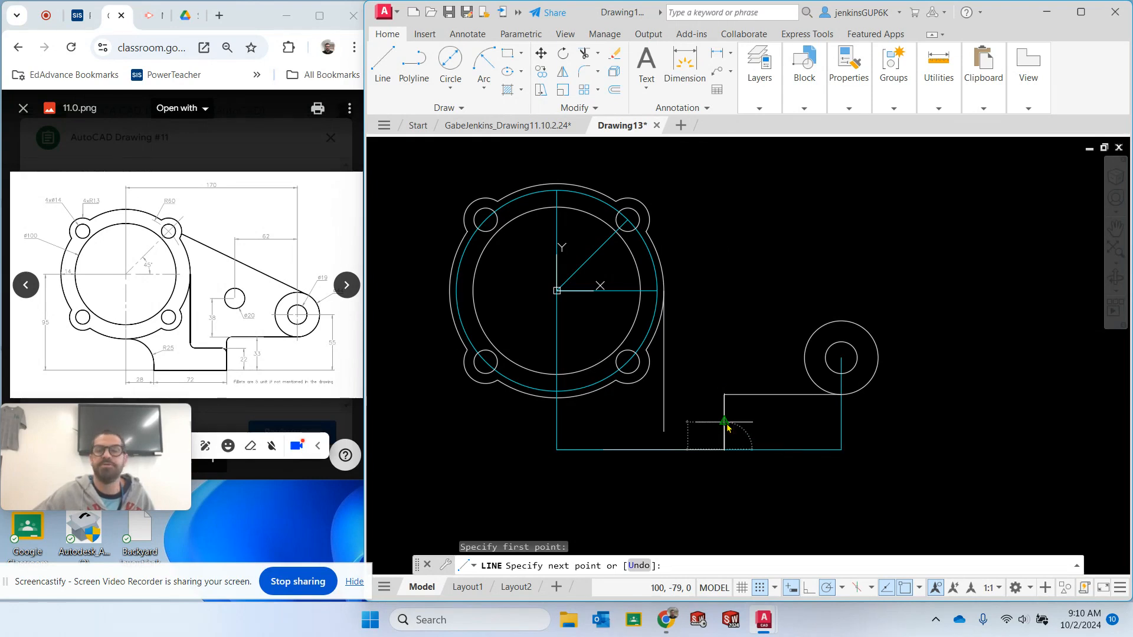
text(22)
key(Return)
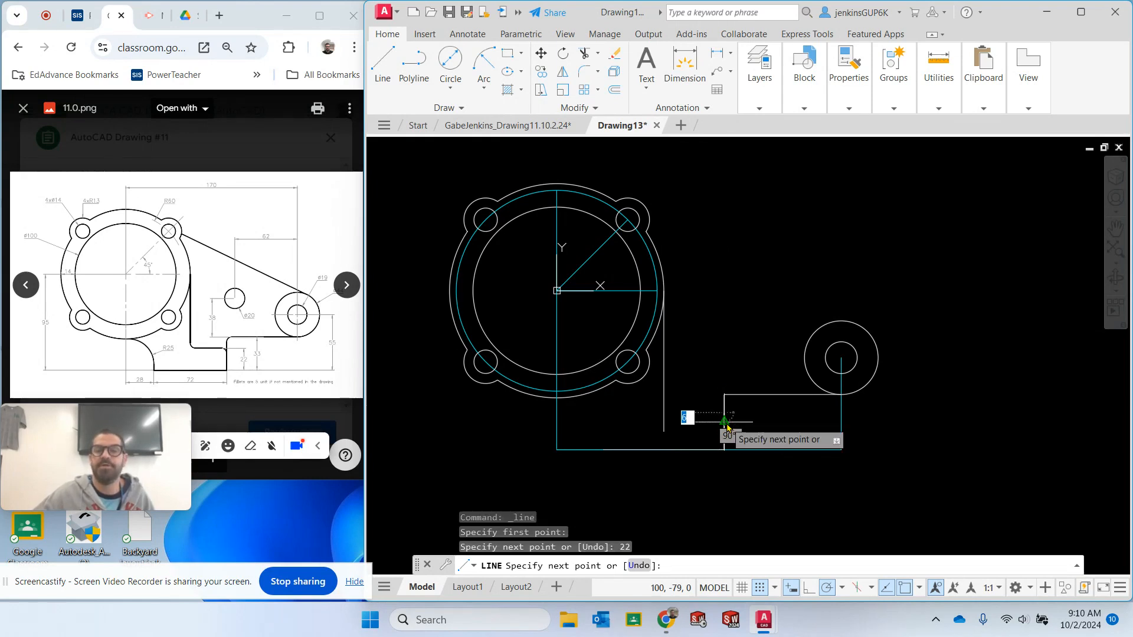
click(663, 413)
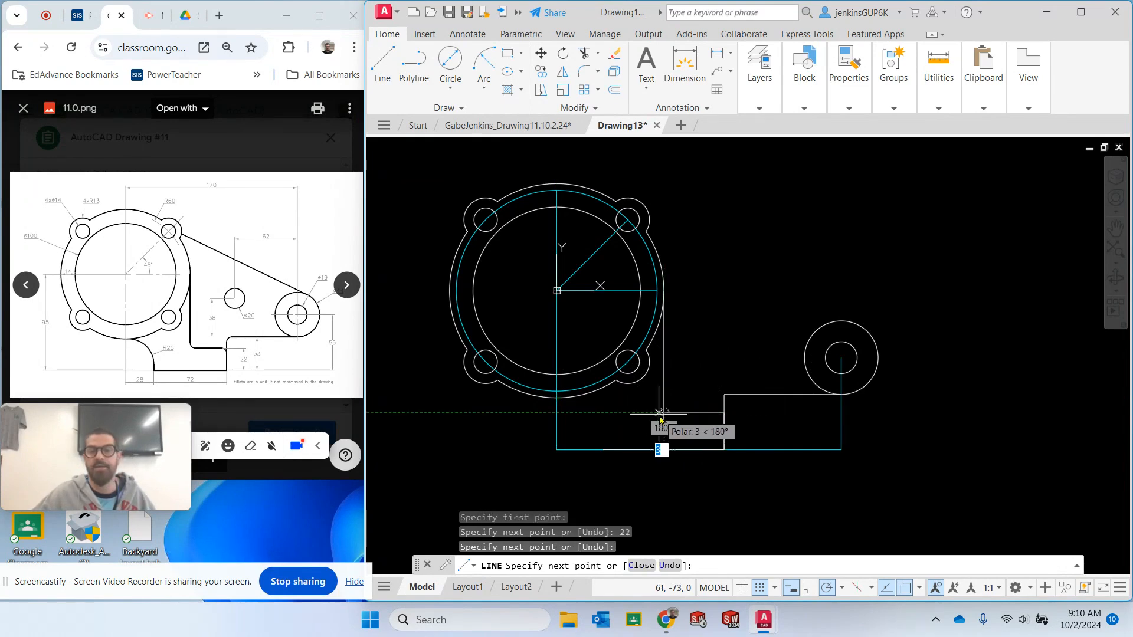
key(Escape)
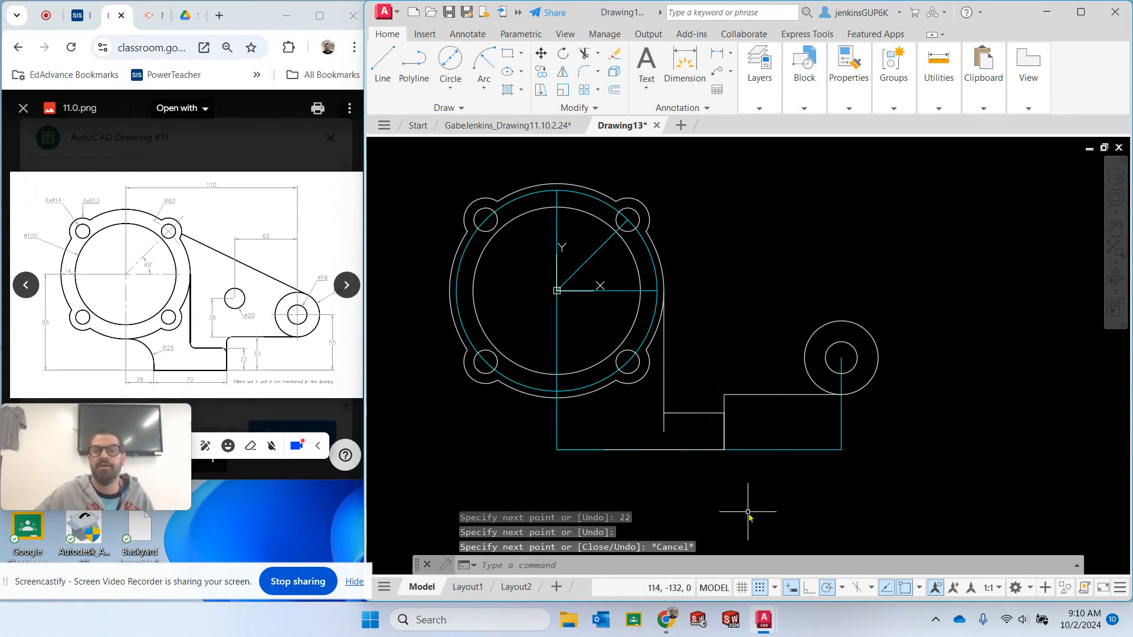
Trim the ring's vertical tangent line below the 22-high horizontal line and delete the overlapping 22-unit vertical line
click(584, 54)
drag(681, 424, 639, 422)
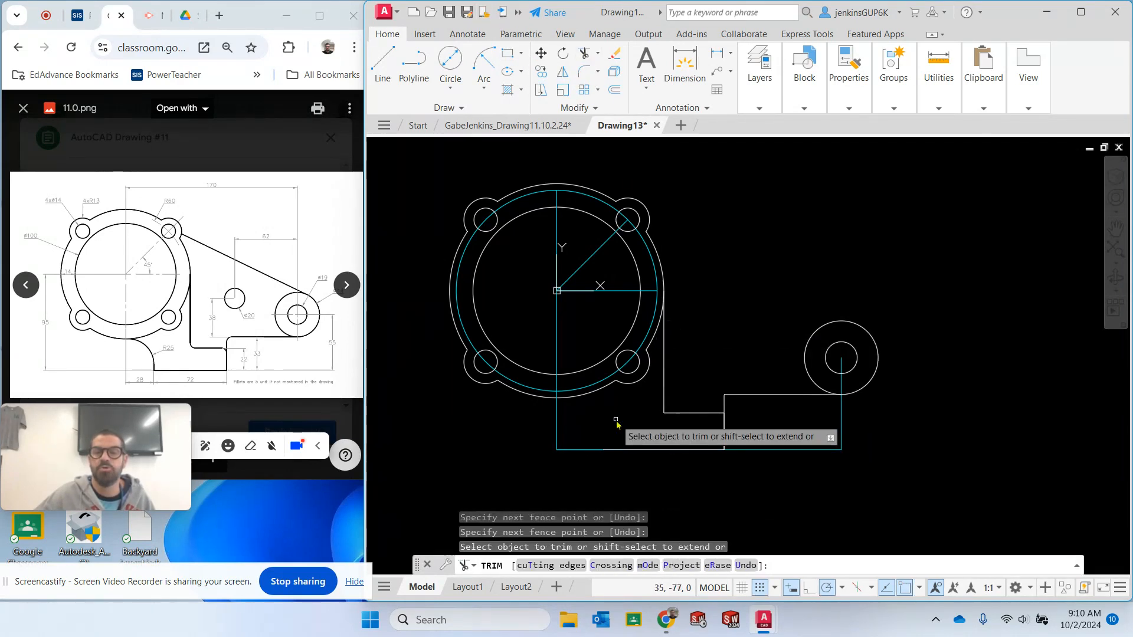
key(Escape)
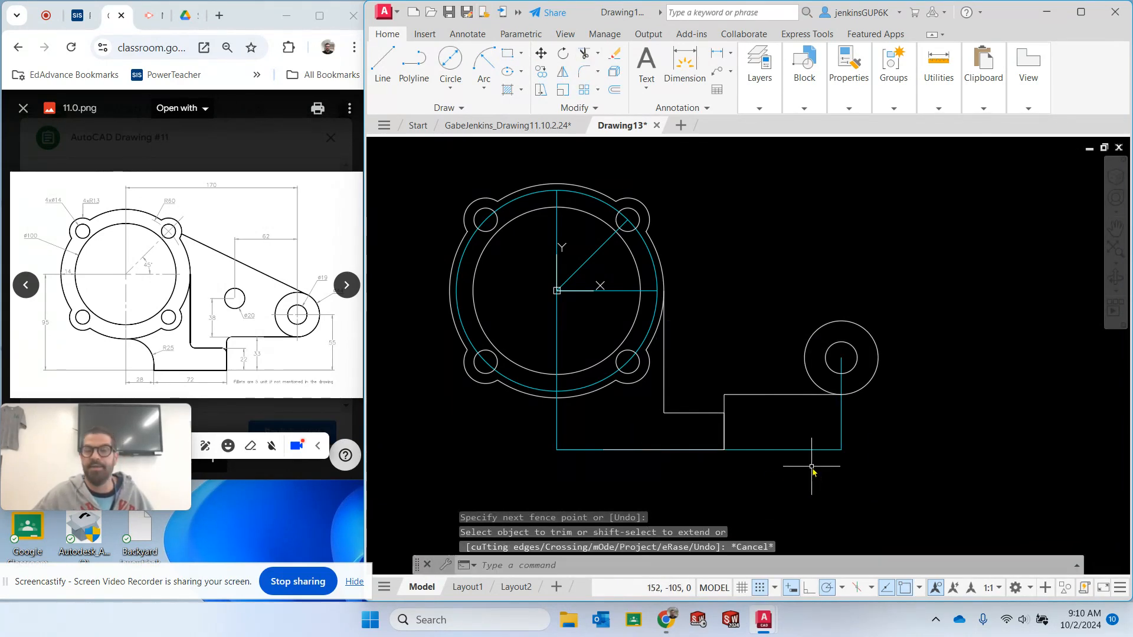
click(724, 435)
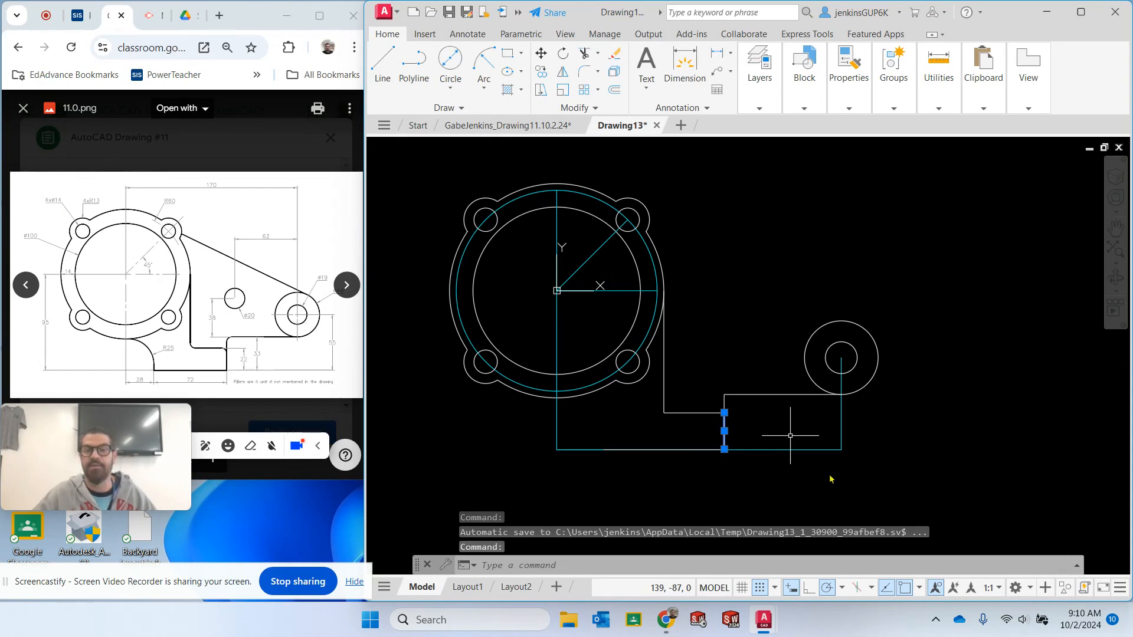
key(Delete)
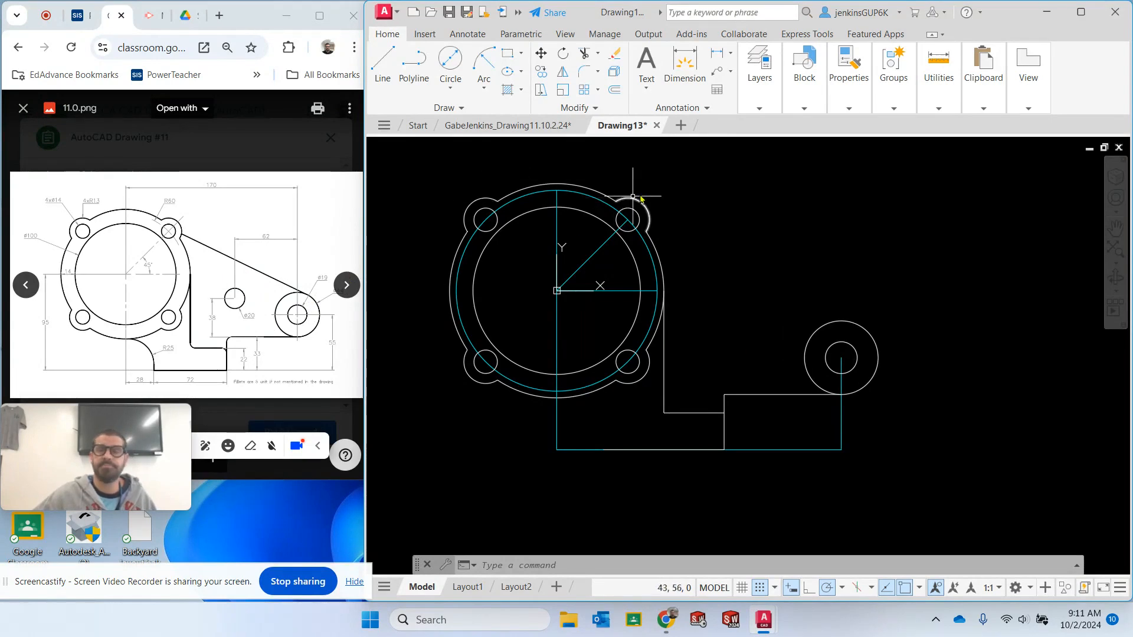
Make Construction the current layer and offset the arm's lower edge 38 upward
click(759, 108)
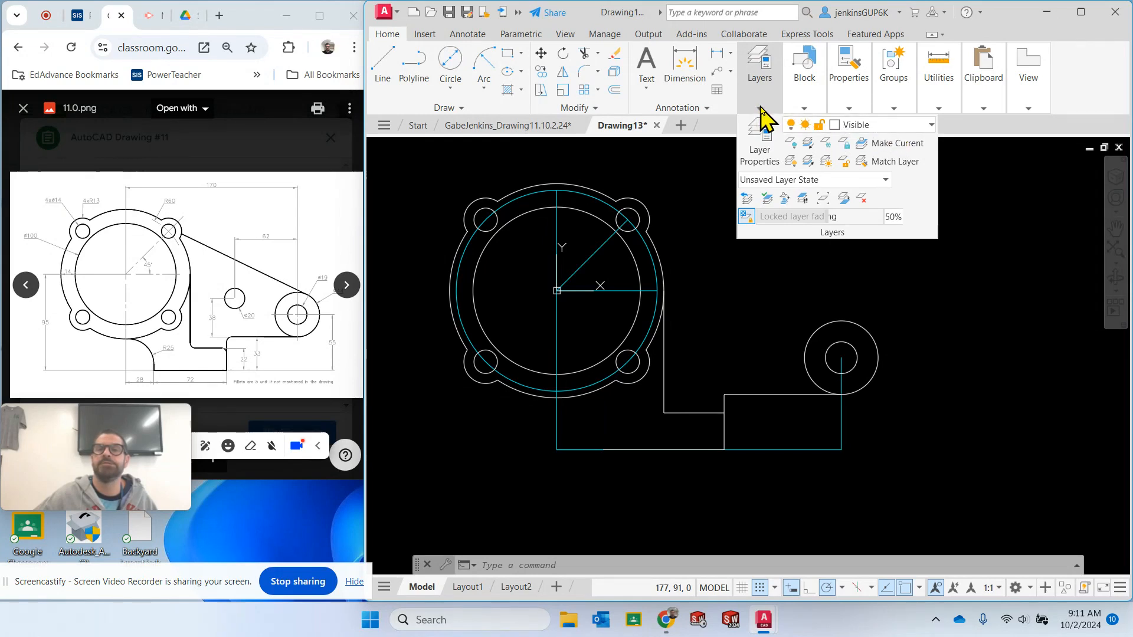
click(888, 127)
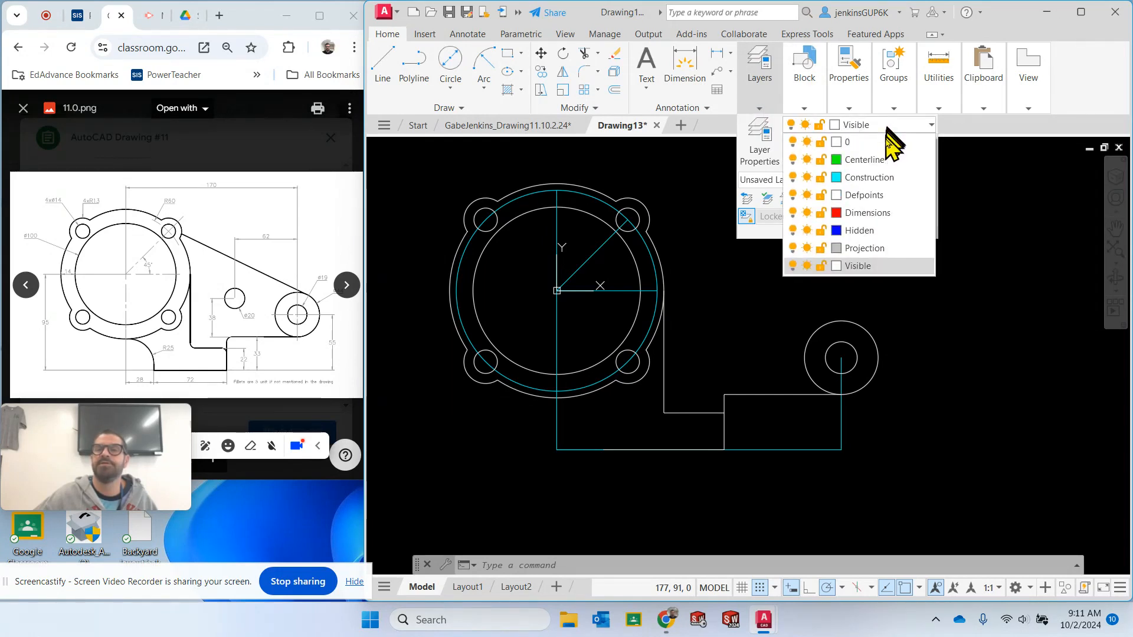
click(888, 180)
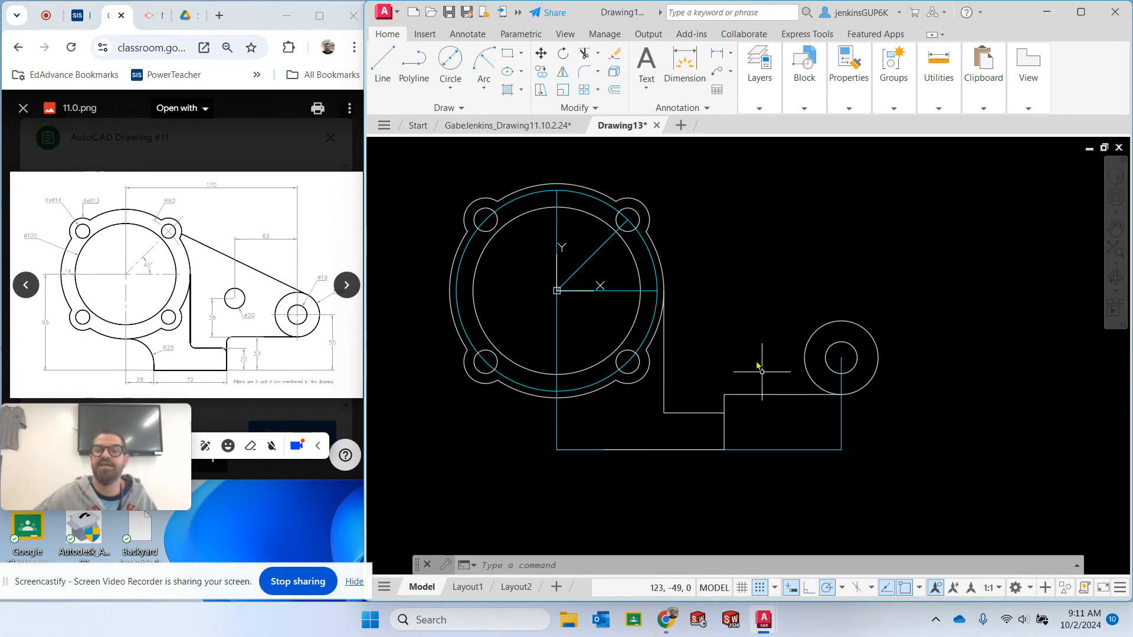
click(614, 90)
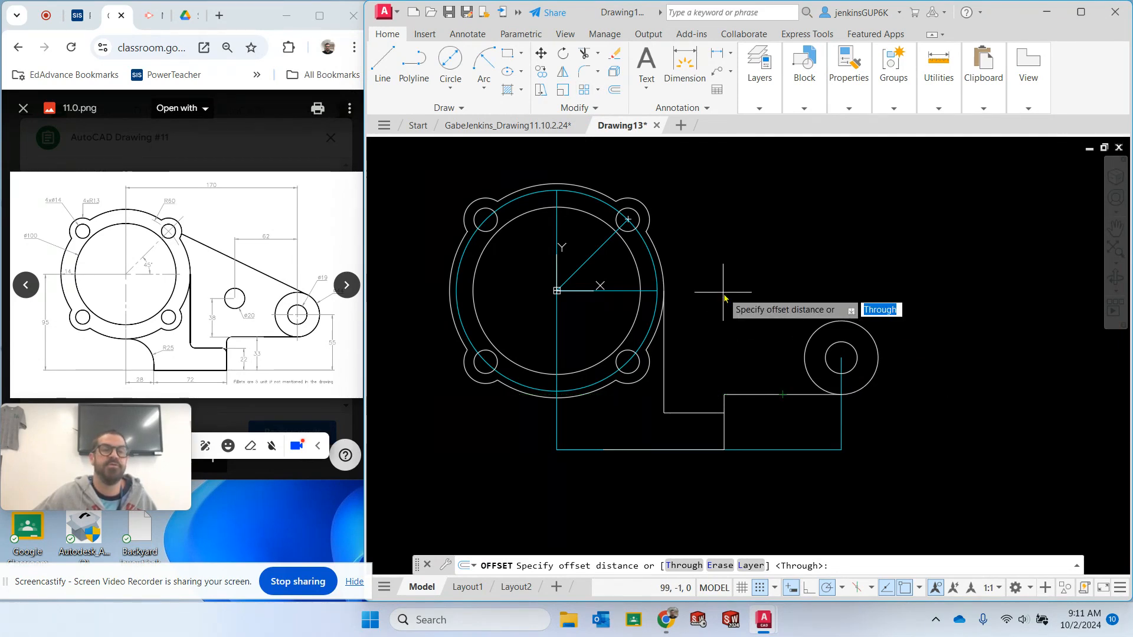
text(38)
key(Return)
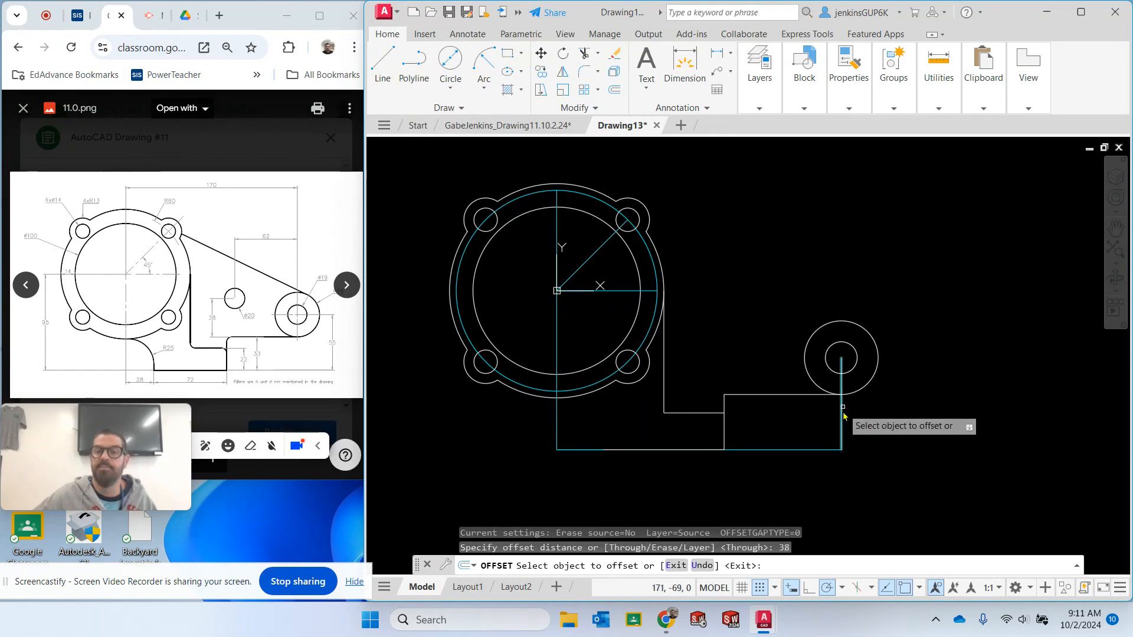
click(765, 394)
click(763, 366)
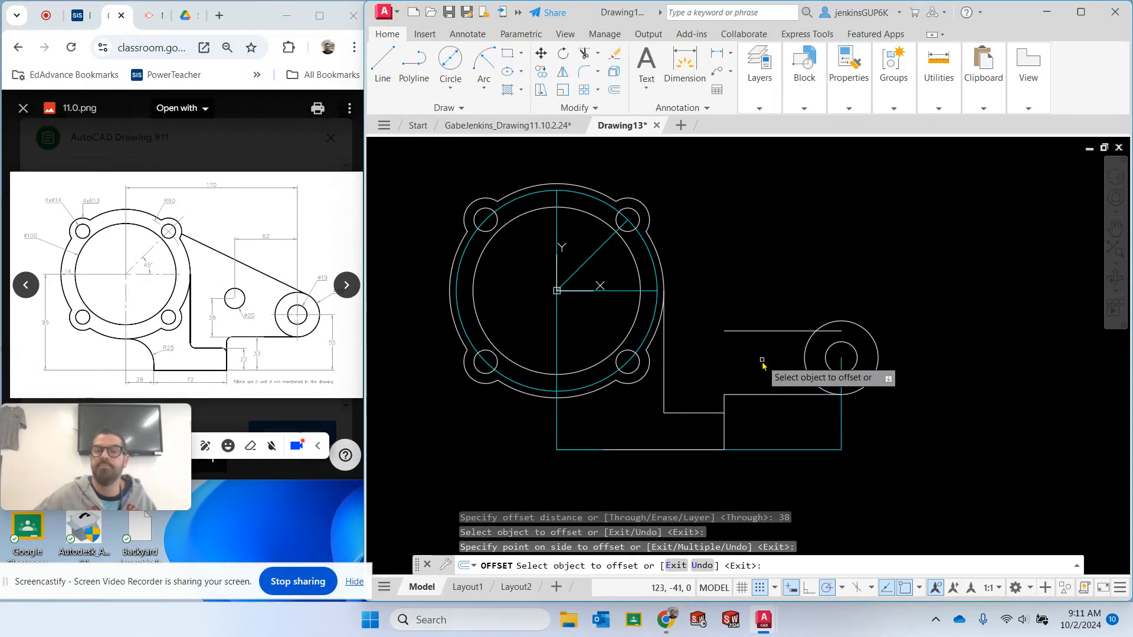
key(Escape)
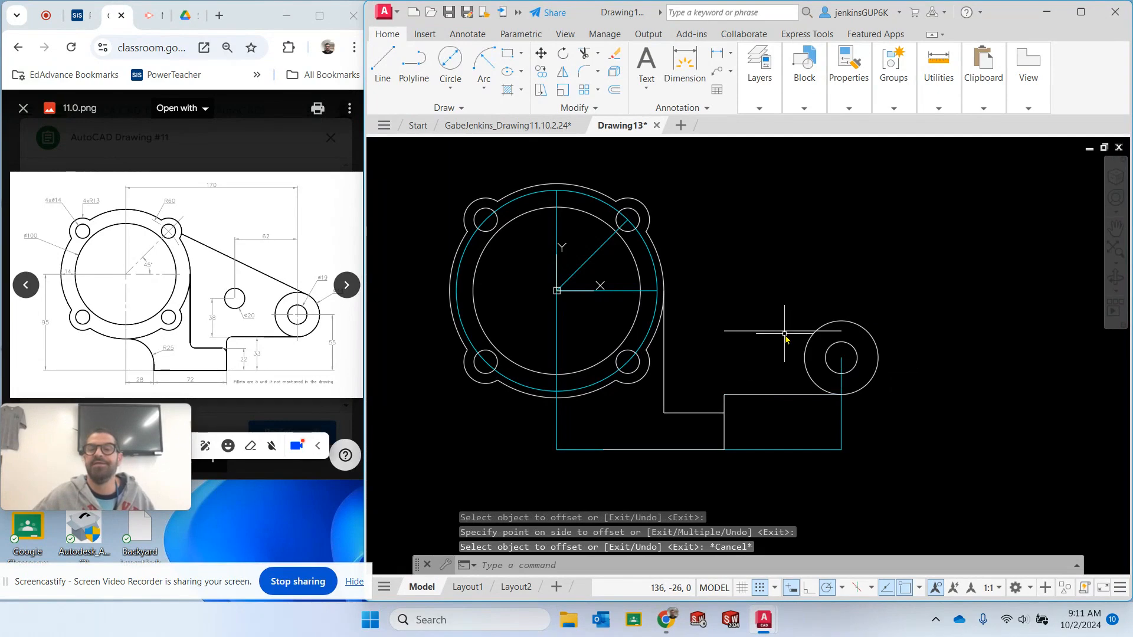
Move the horizontal line offset 38 above the arm's lower edge onto the Construction layer
click(784, 331)
click(761, 107)
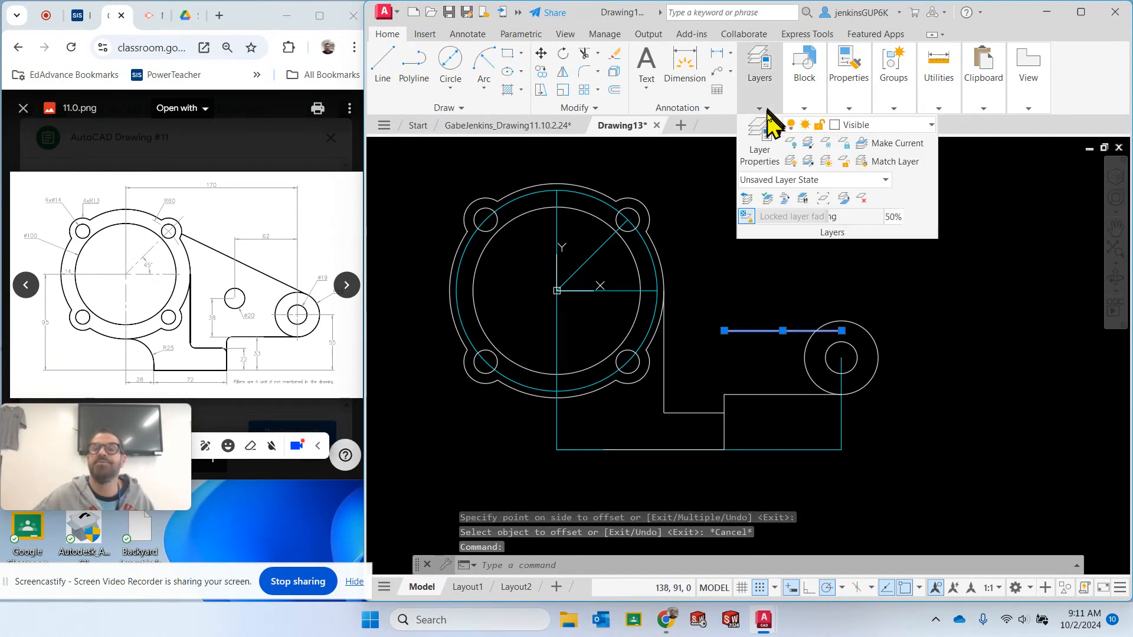
click(853, 125)
click(868, 178)
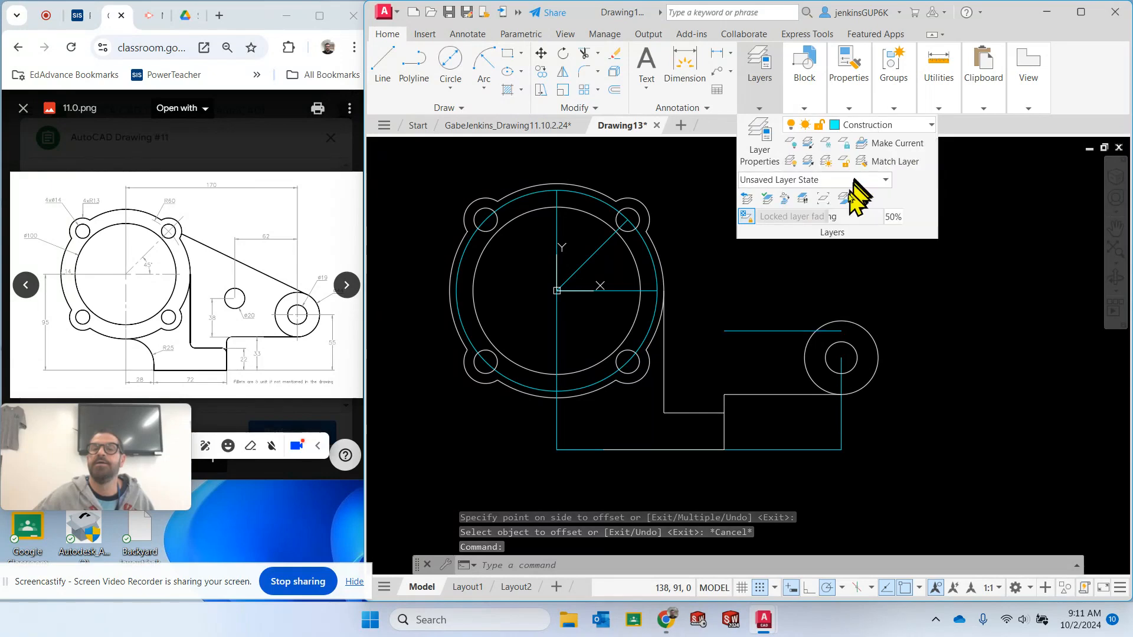
key(Escape)
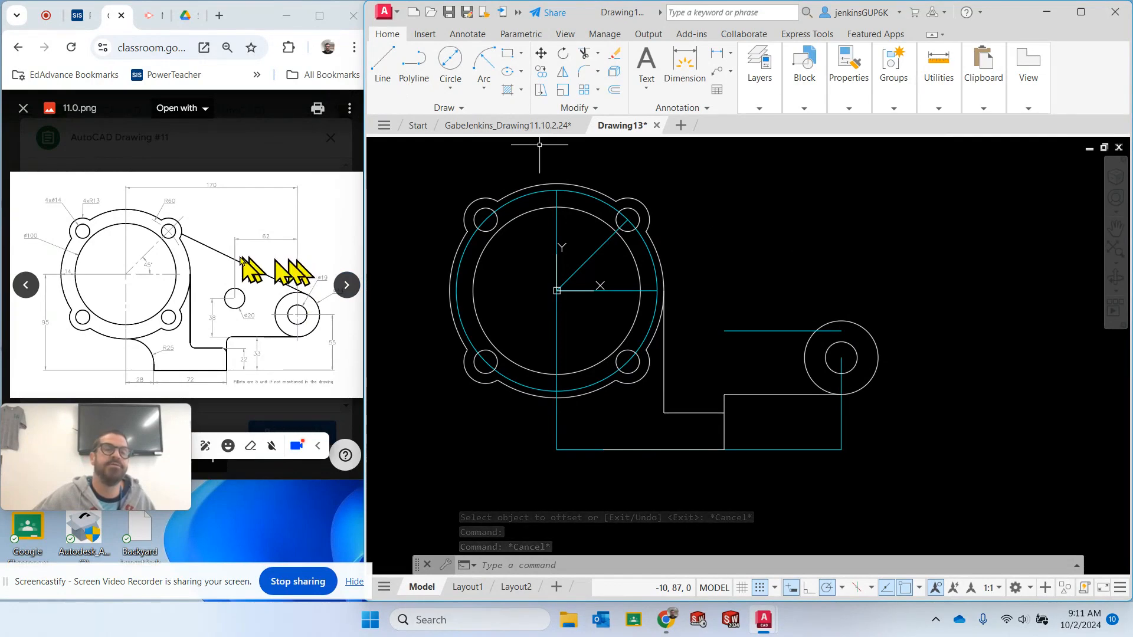
Draw a vertical construction line upward from the centre of the right-hand boss, ending above the boss's outer circle
click(384, 64)
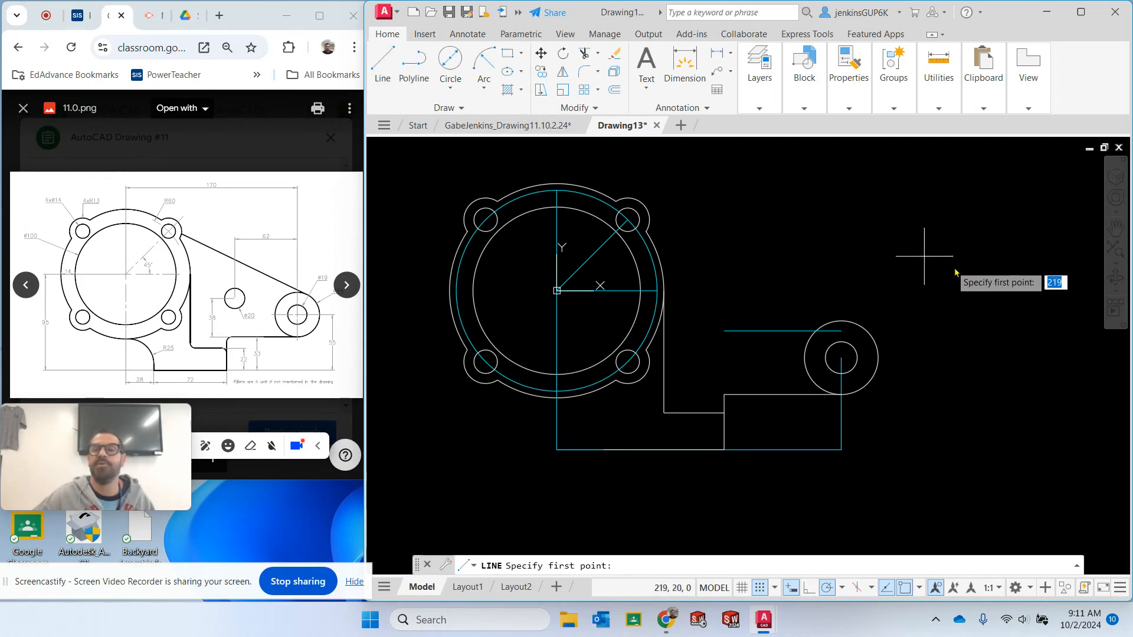
click(841, 357)
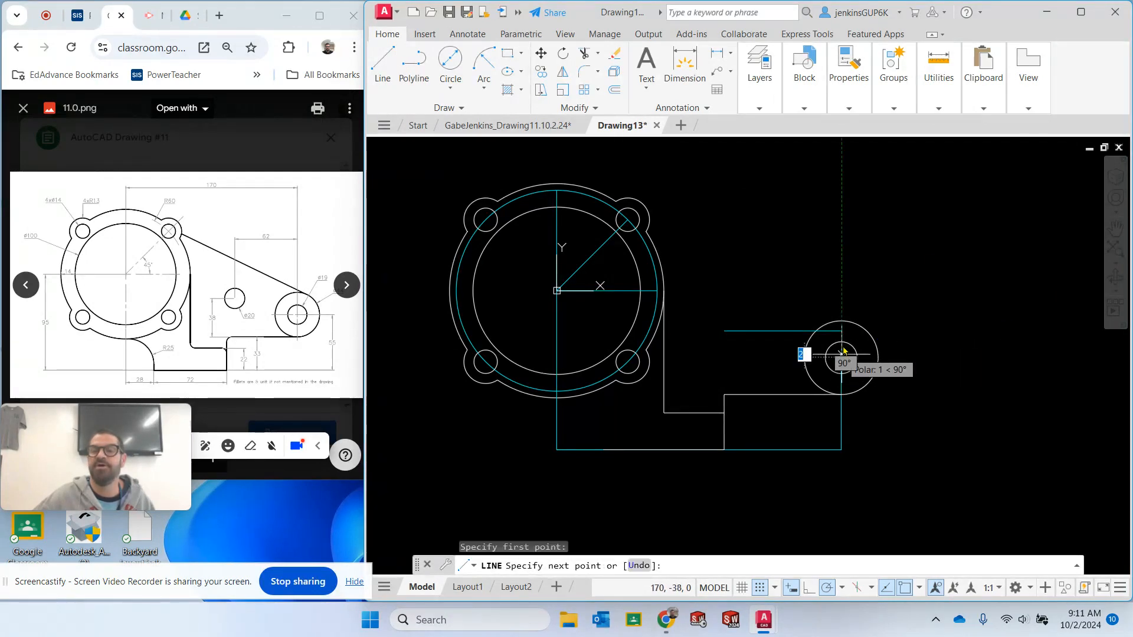
click(840, 284)
key(Escape)
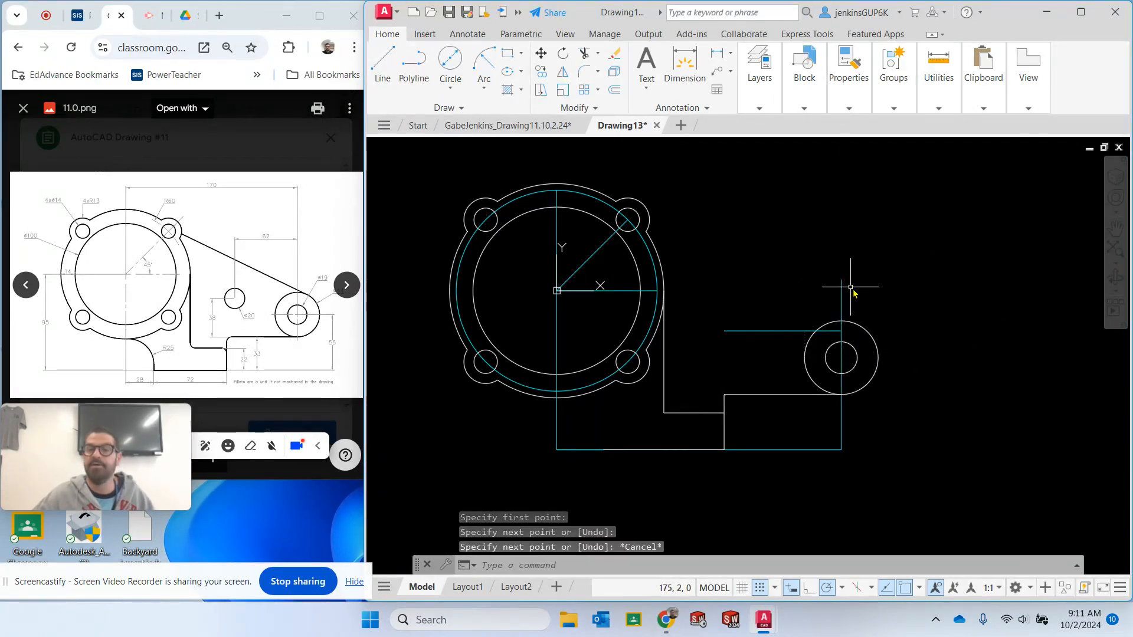
Offset the new vertical construction line above the boss centre 62 to the left
click(614, 90)
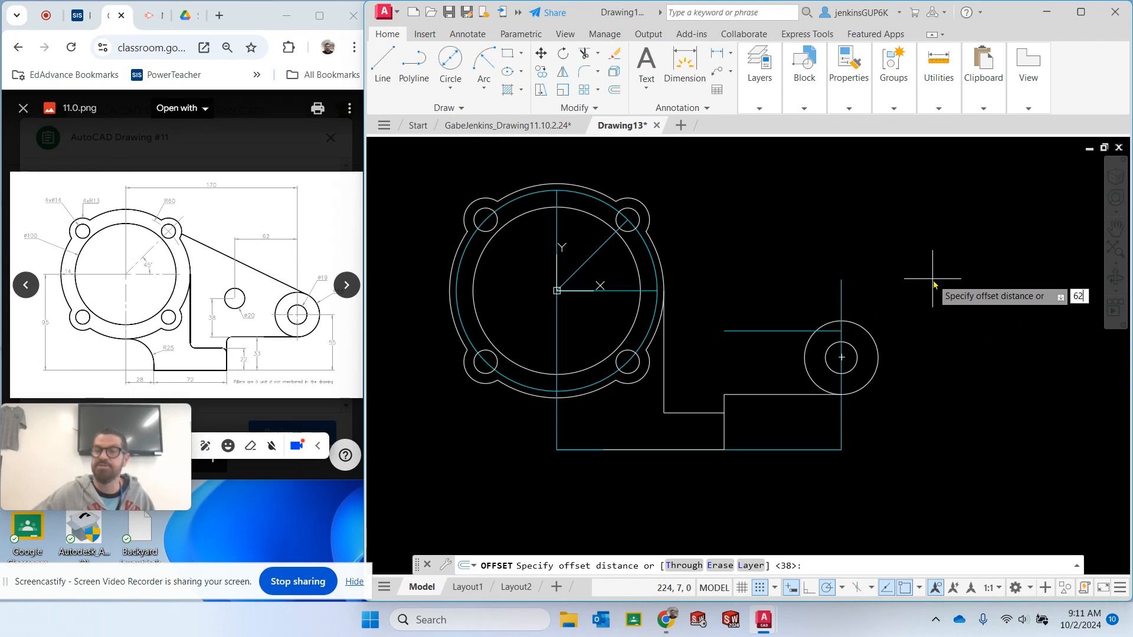
key(Return)
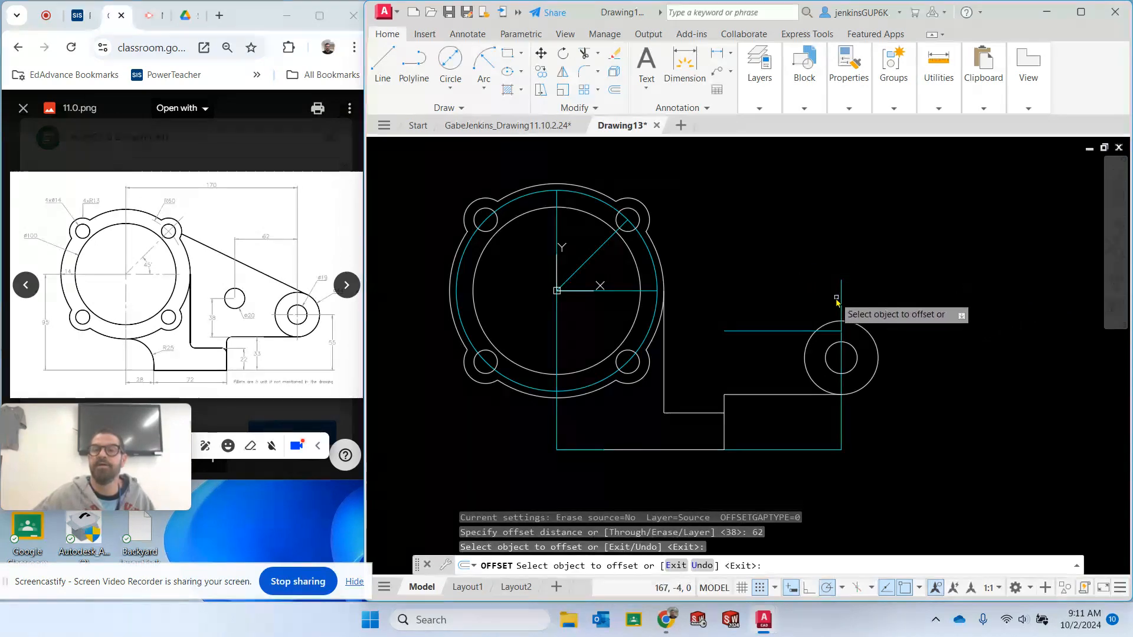
click(841, 292)
click(750, 298)
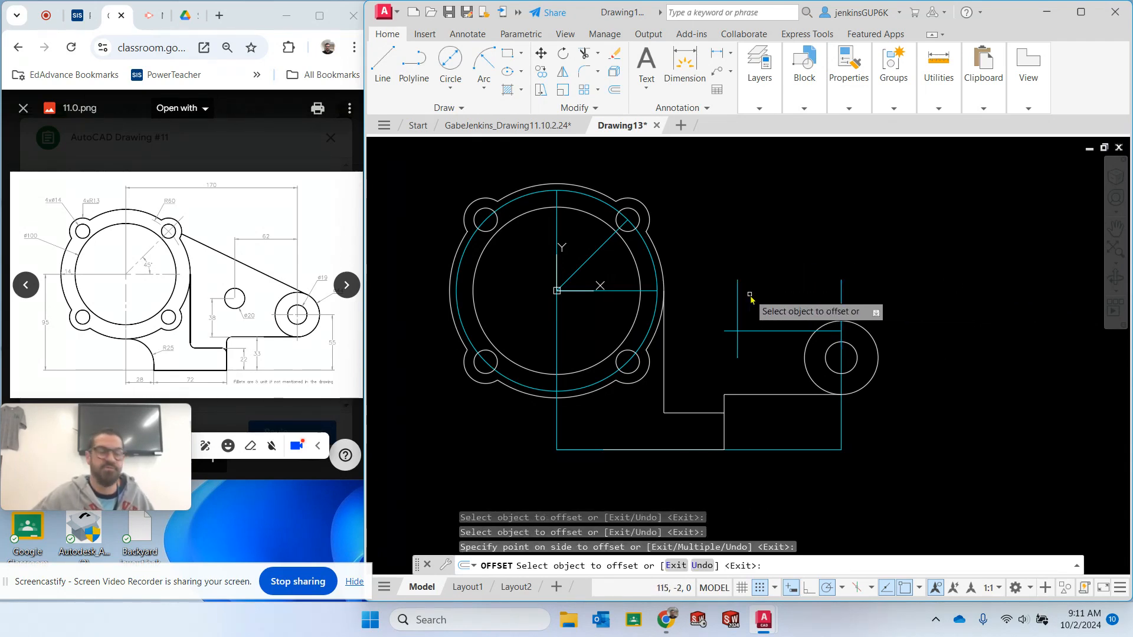
key(Escape)
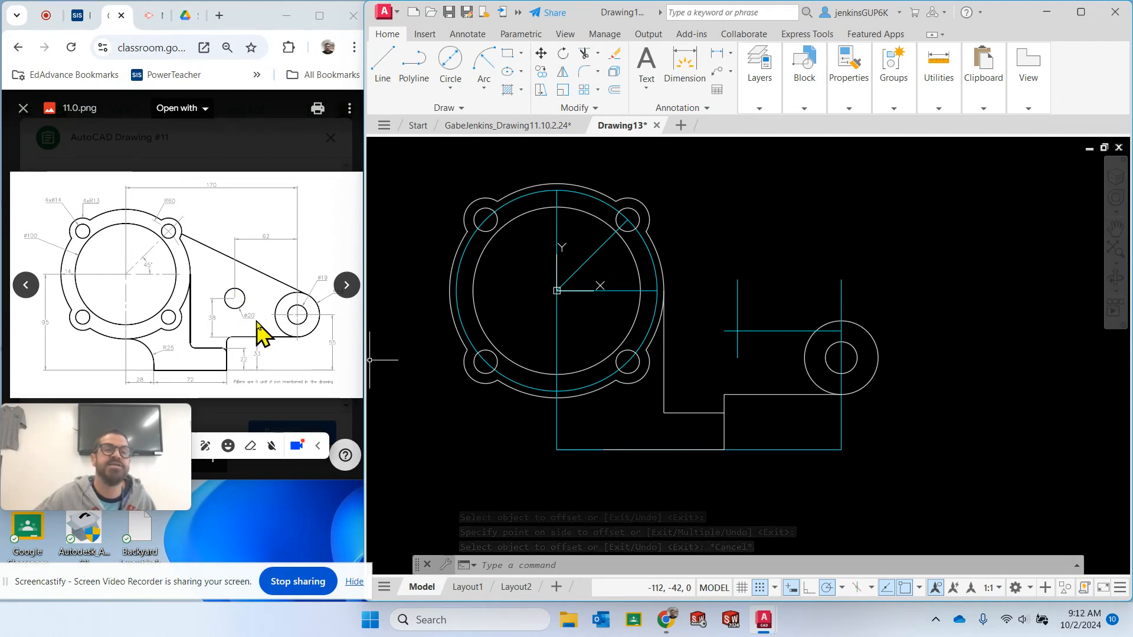
Switch the current layer to Visible and back to Construction
click(758, 108)
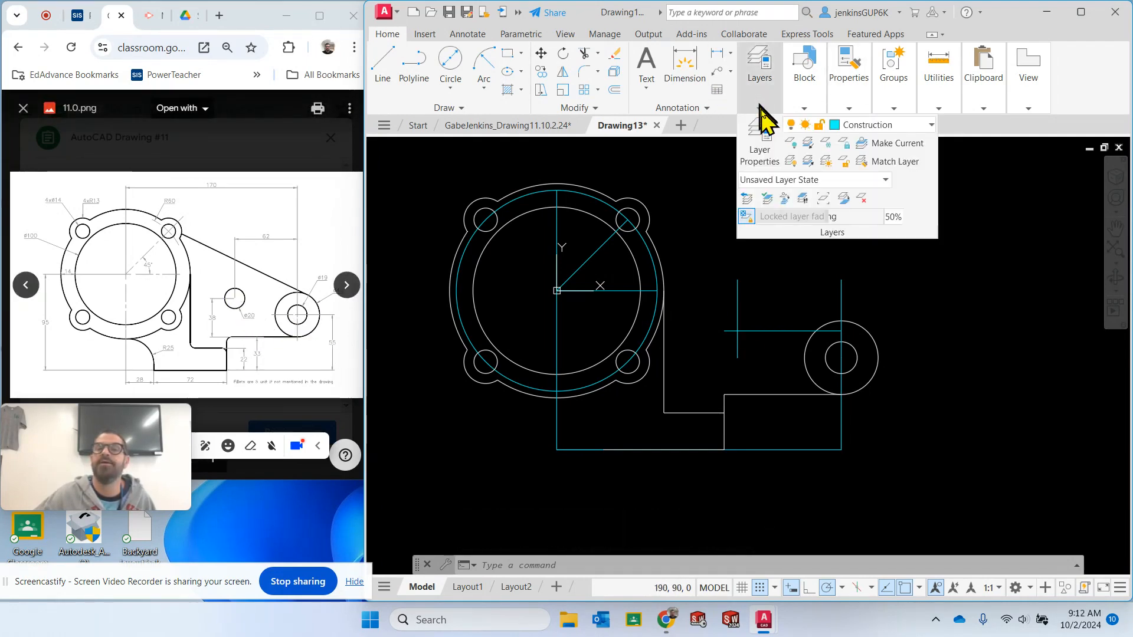
click(885, 125)
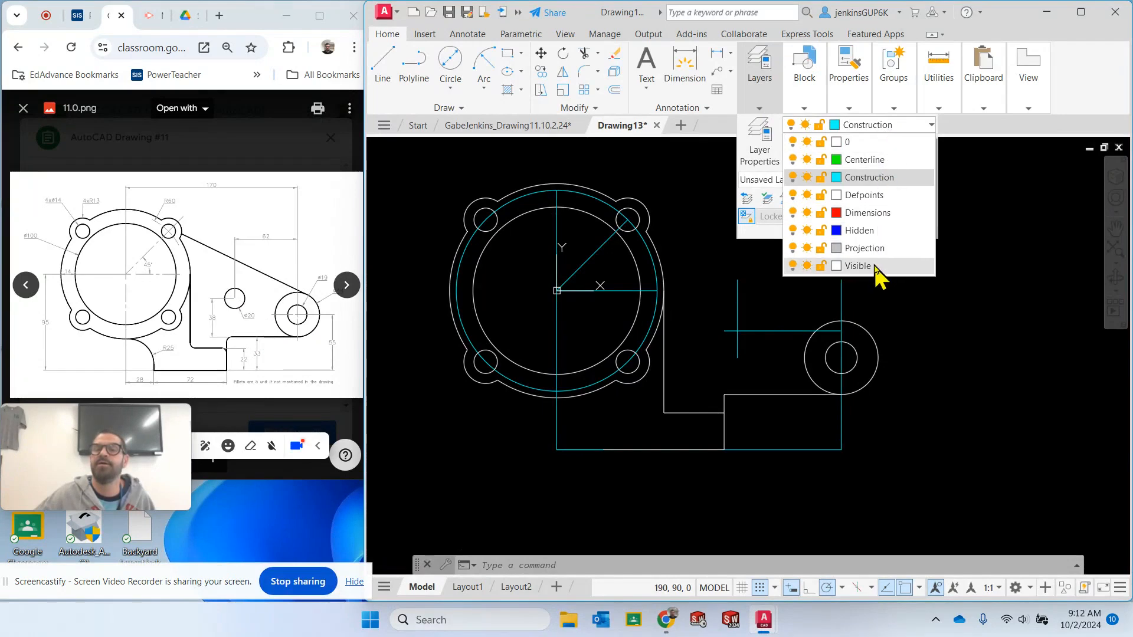
click(867, 266)
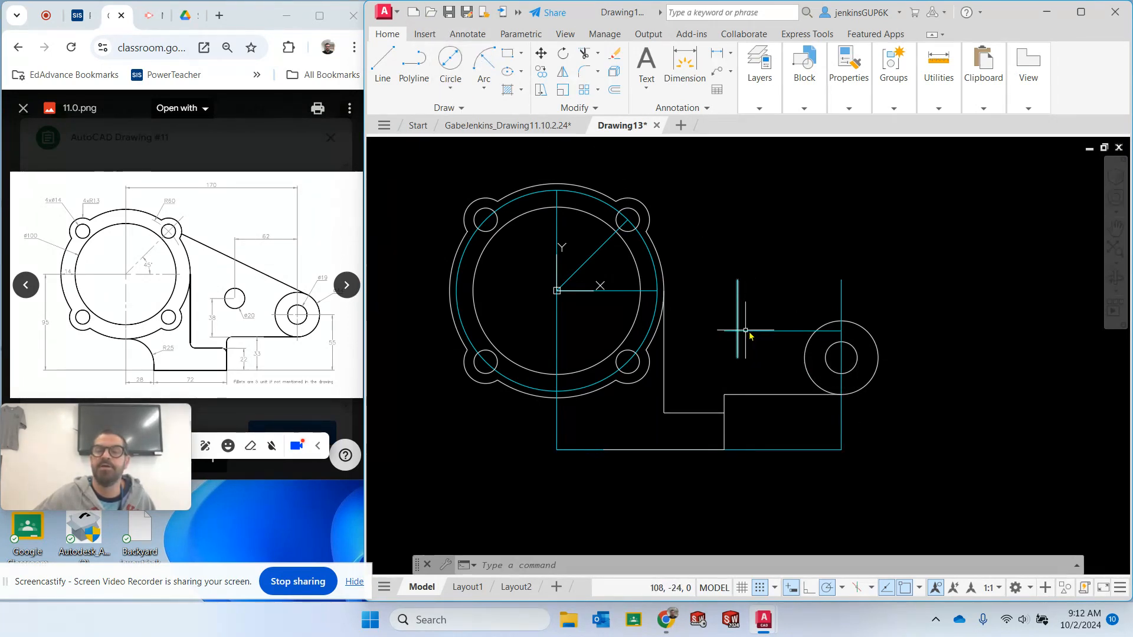
mouse_move(763, 77)
click(861, 125)
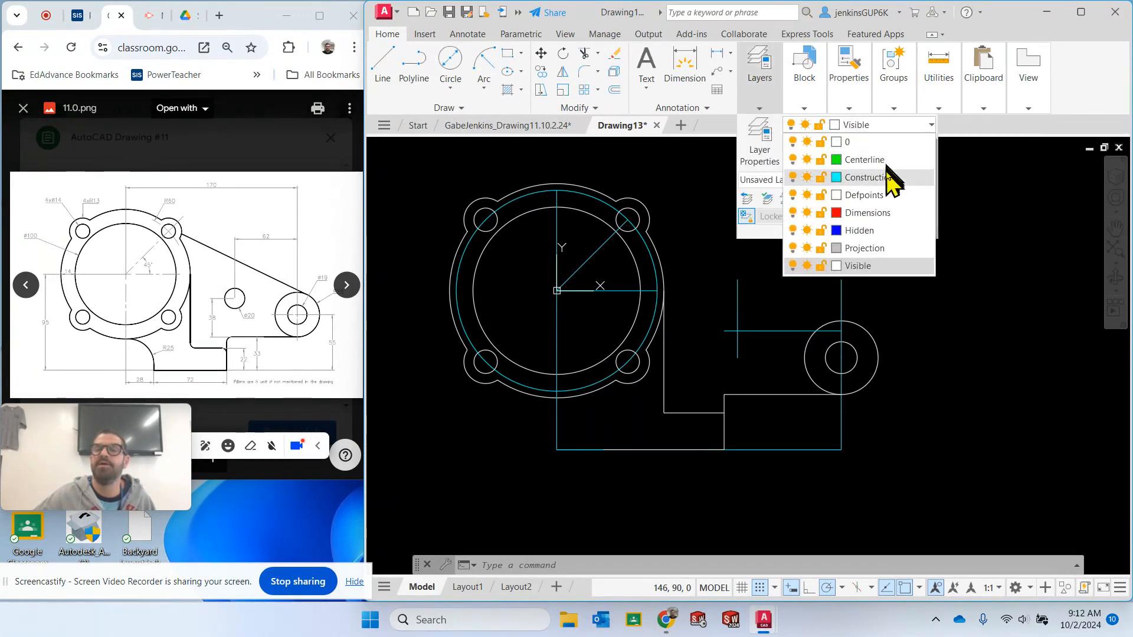
click(876, 210)
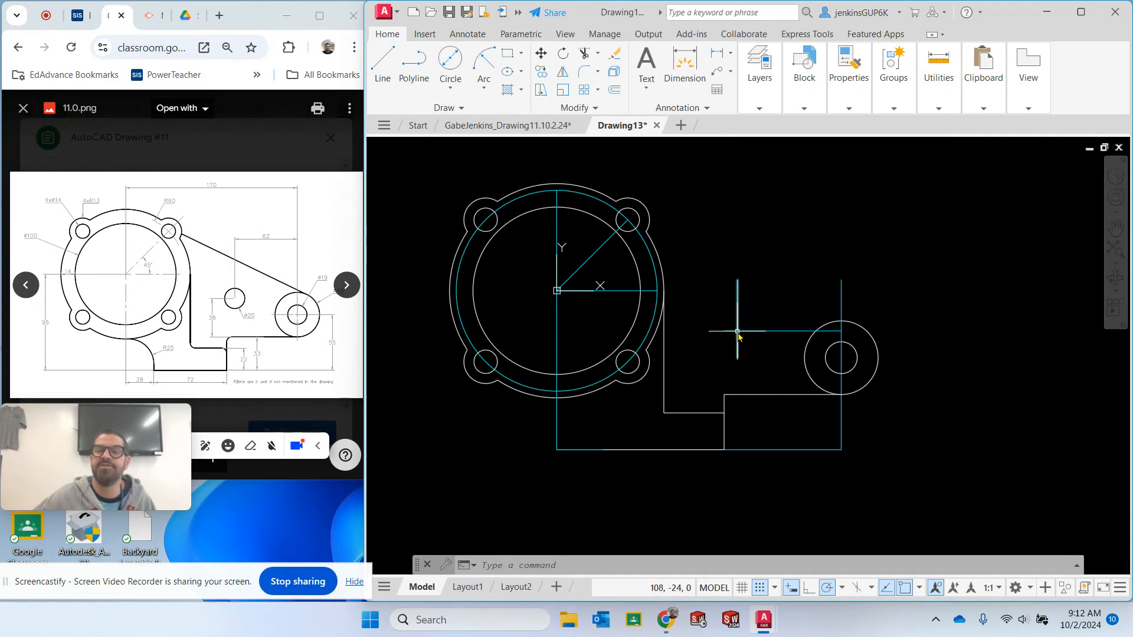
Draw a 20-diameter circle centred on the intersection of the two offset construction lines
click(448, 59)
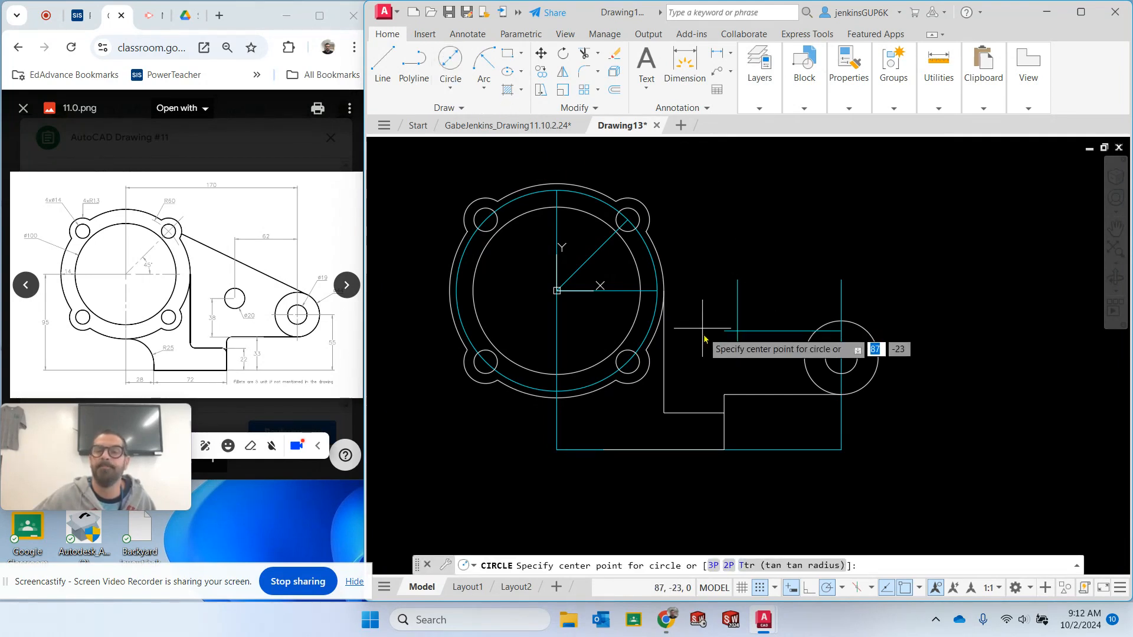
click(738, 330)
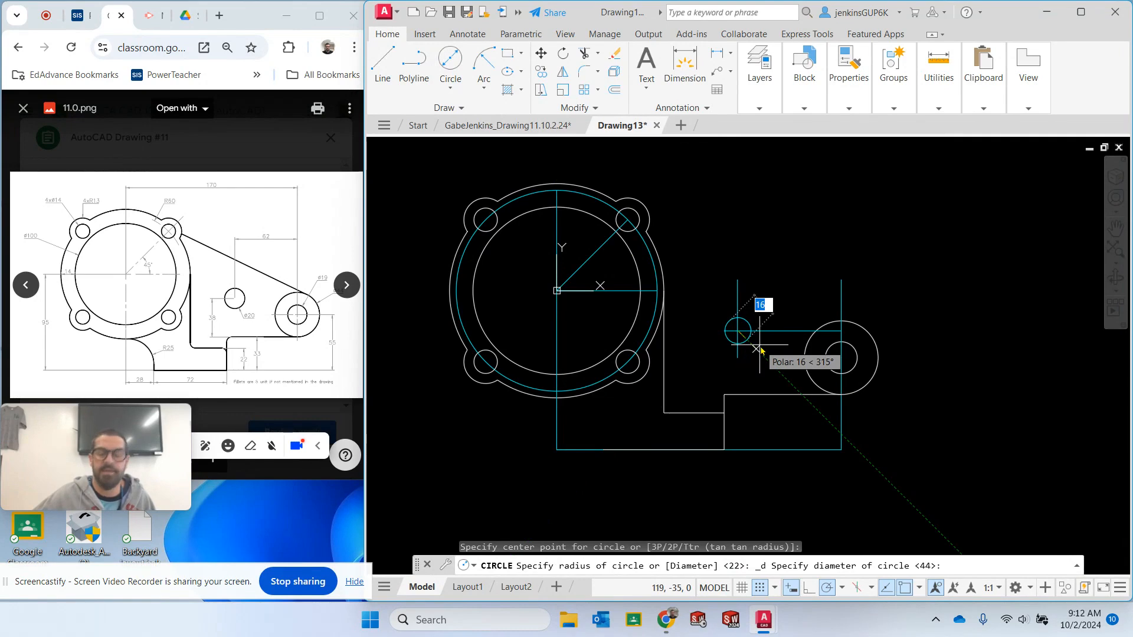
text(20)
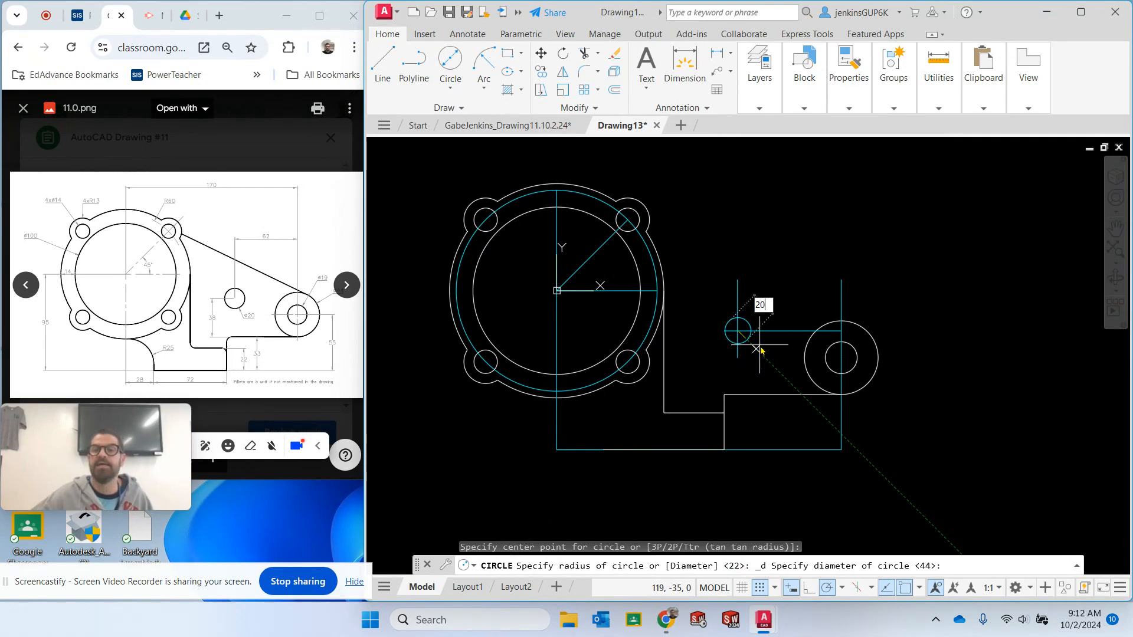
key(Return)
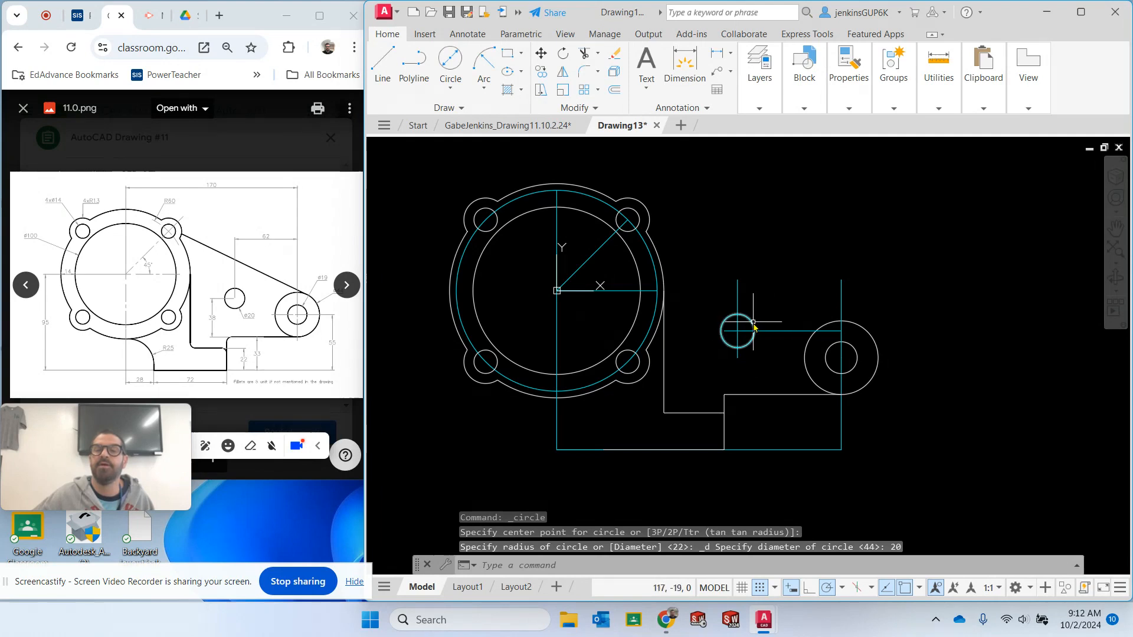
Move the 20-diameter circle onto the Visible layer and clear the selection
click(753, 325)
click(765, 95)
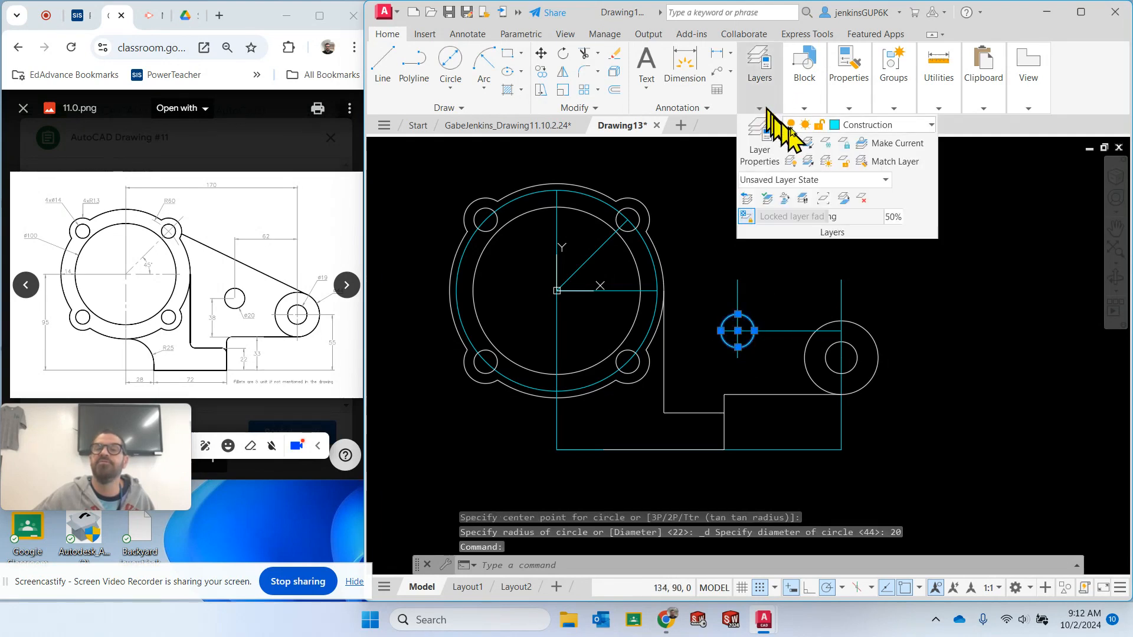
click(869, 125)
click(873, 266)
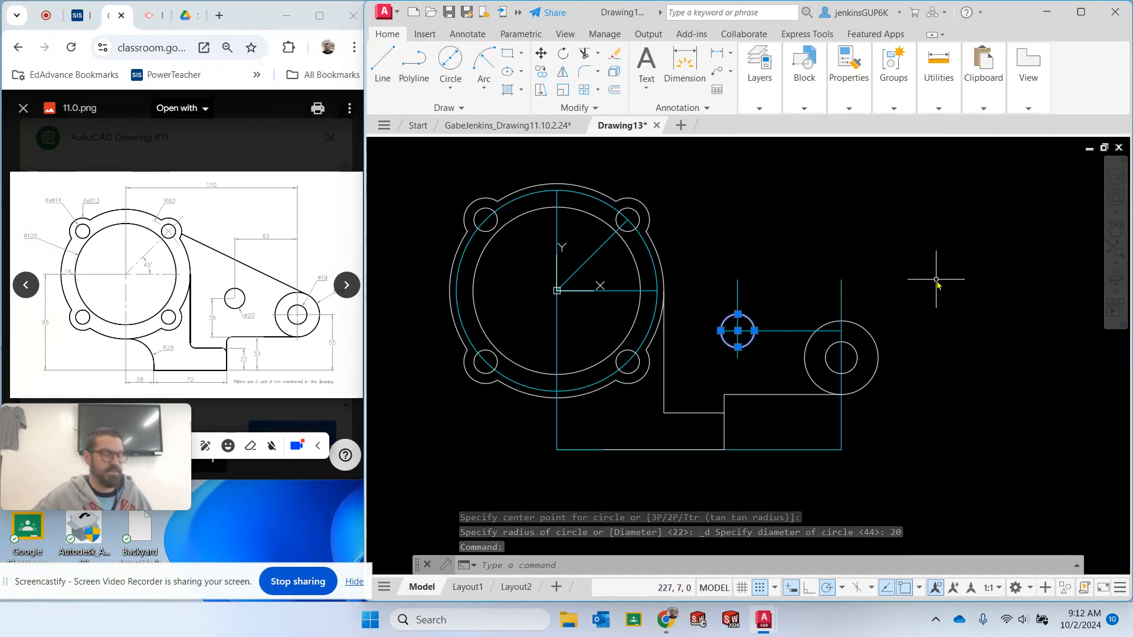
key(Escape)
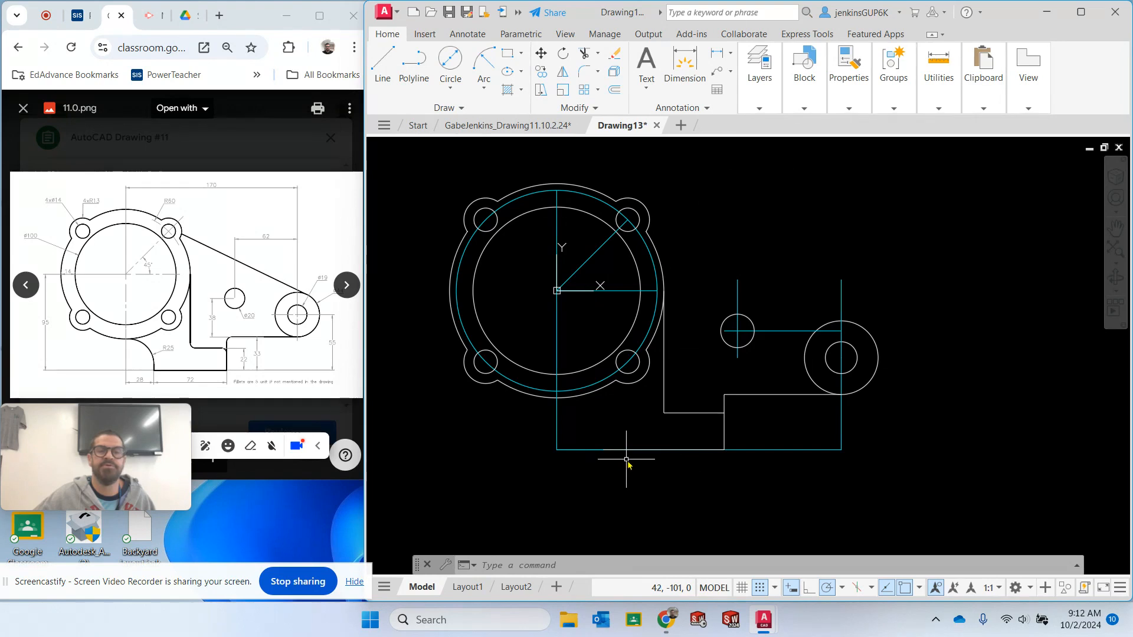
Start a multiple Fillet with radius 5 and round the corner between the arm's lower edge and the short vertical edge
click(766, 69)
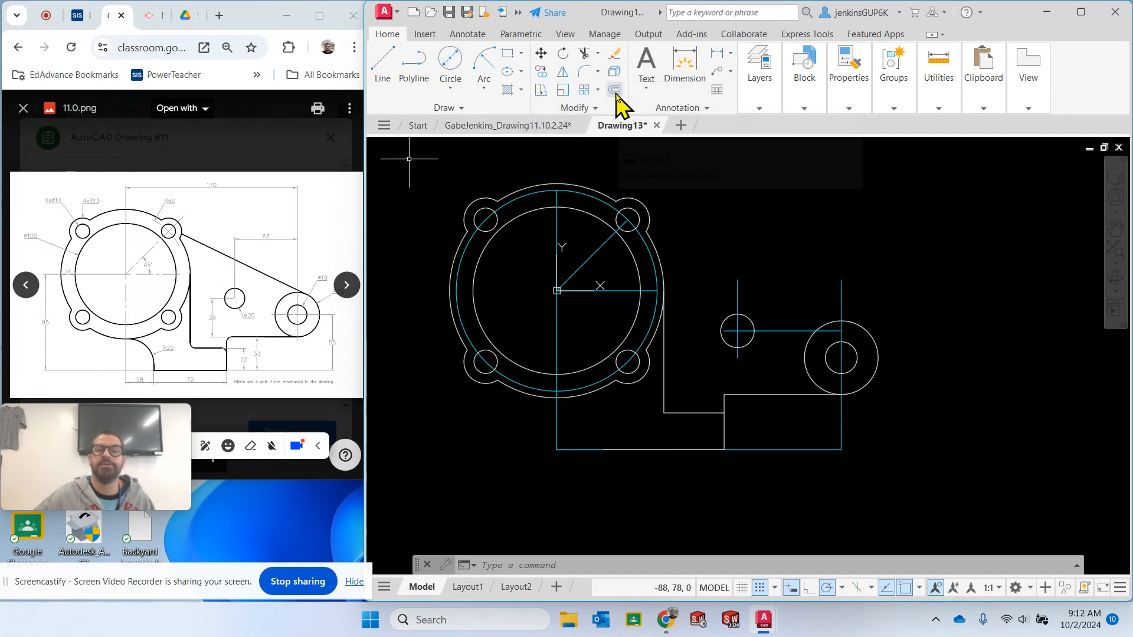
click(585, 72)
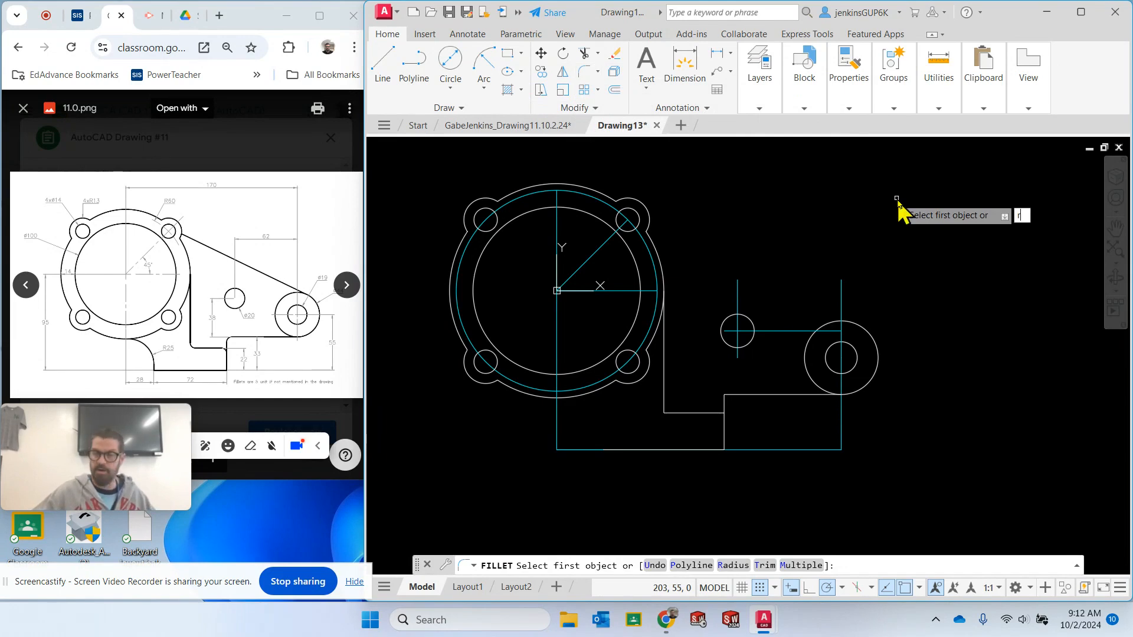
key(Return)
text(5)
key(Return)
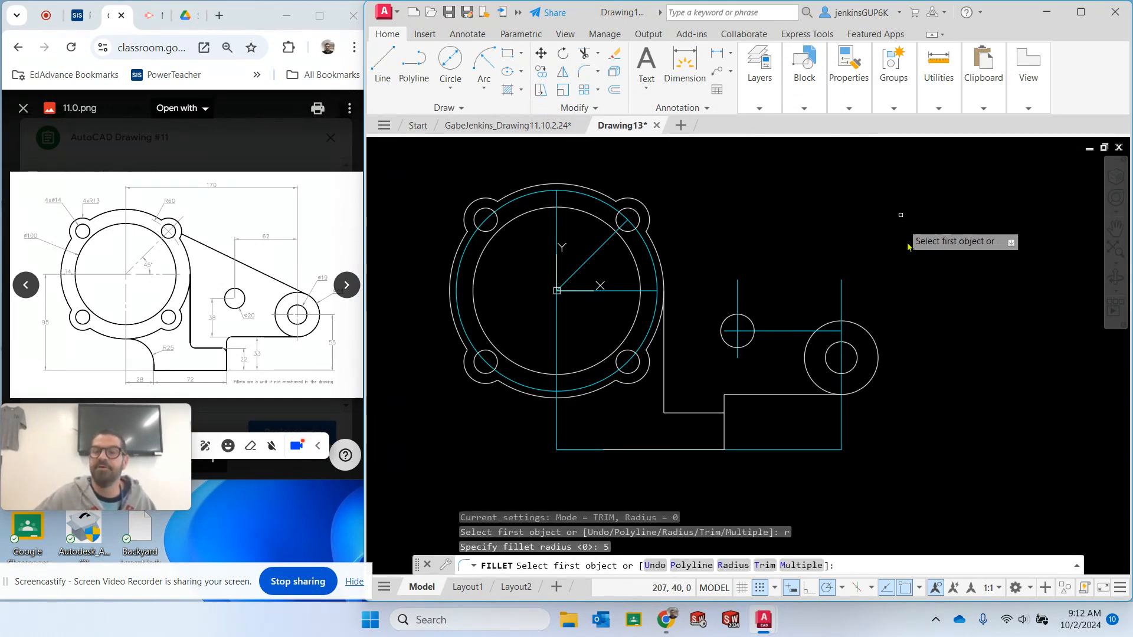
click(801, 567)
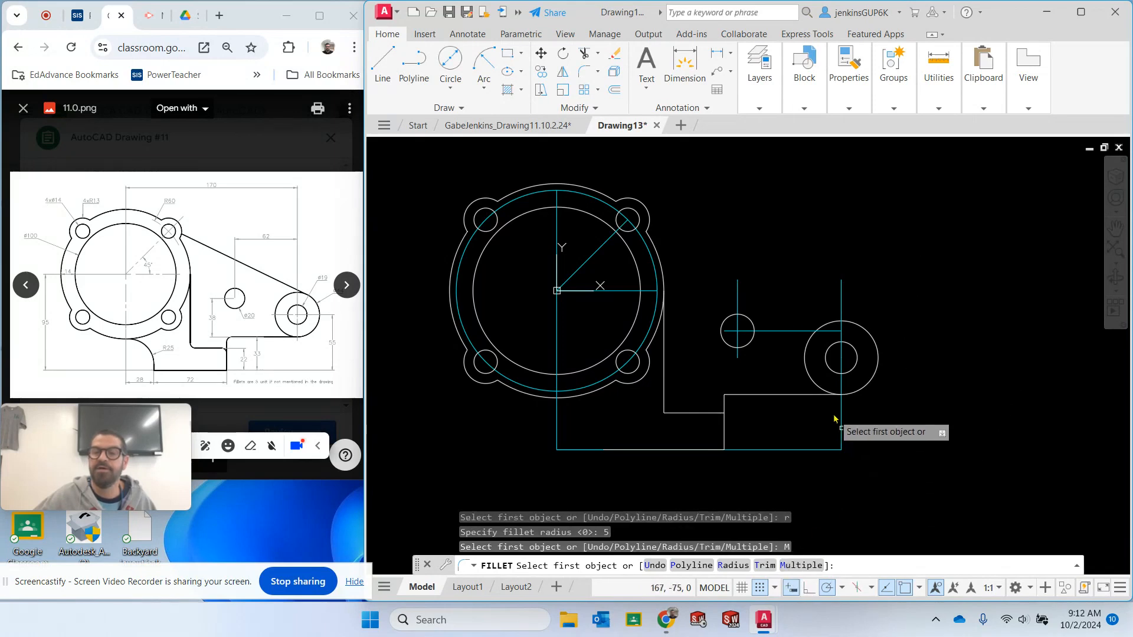
click(737, 401)
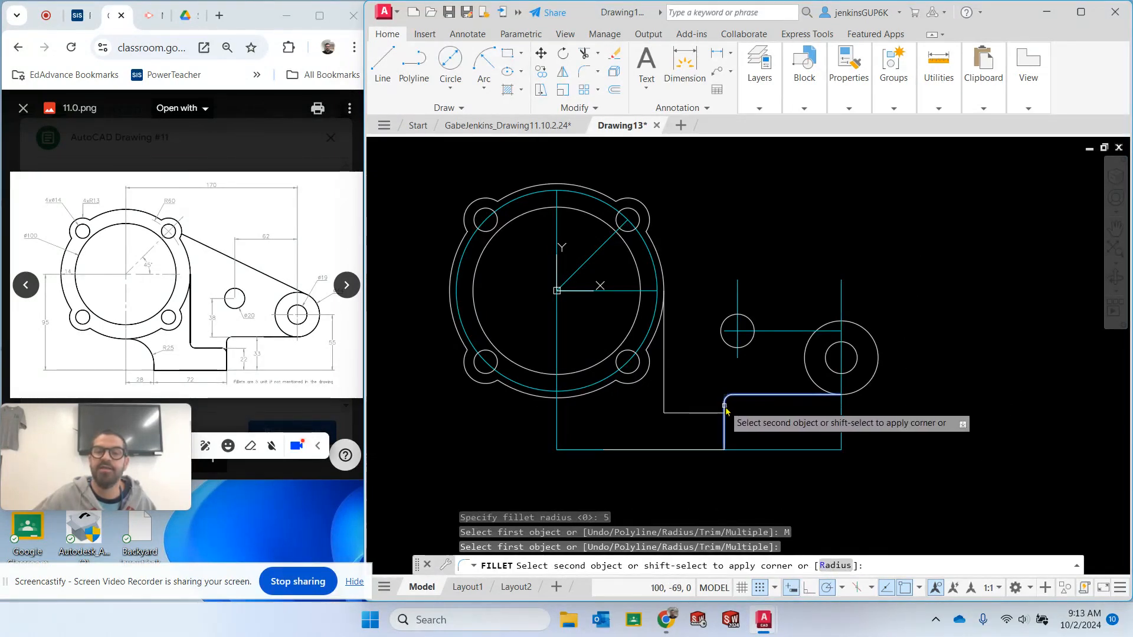
click(726, 408)
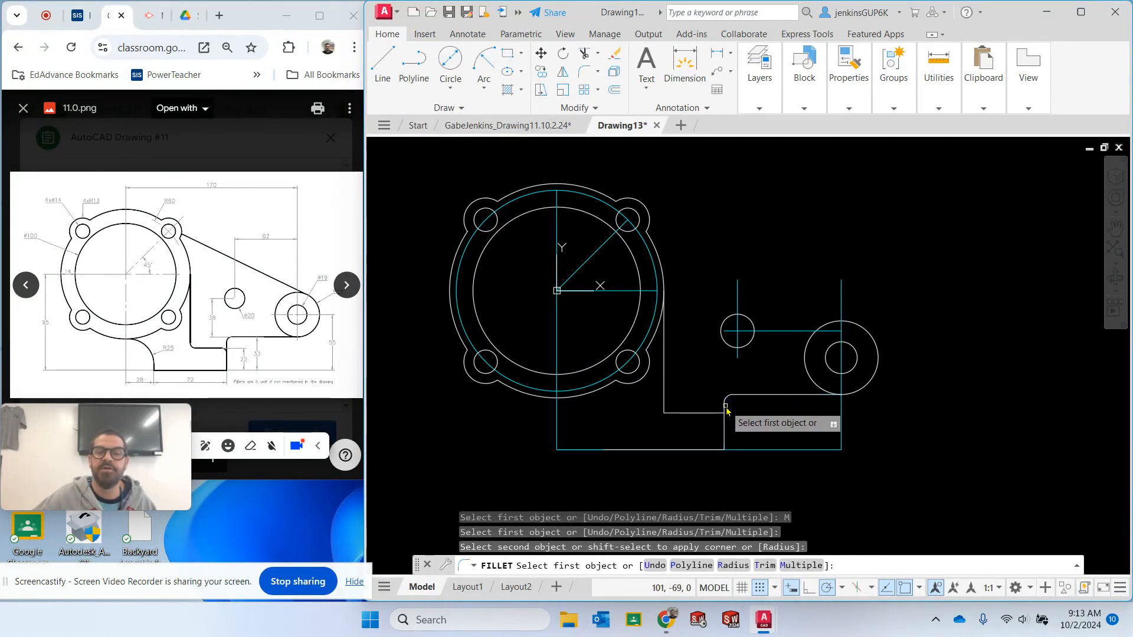
Fillet both ends of the 22-high horizontal line, at the short vertical edge and at the ring's vertical tangent line, with radius 5
click(725, 440)
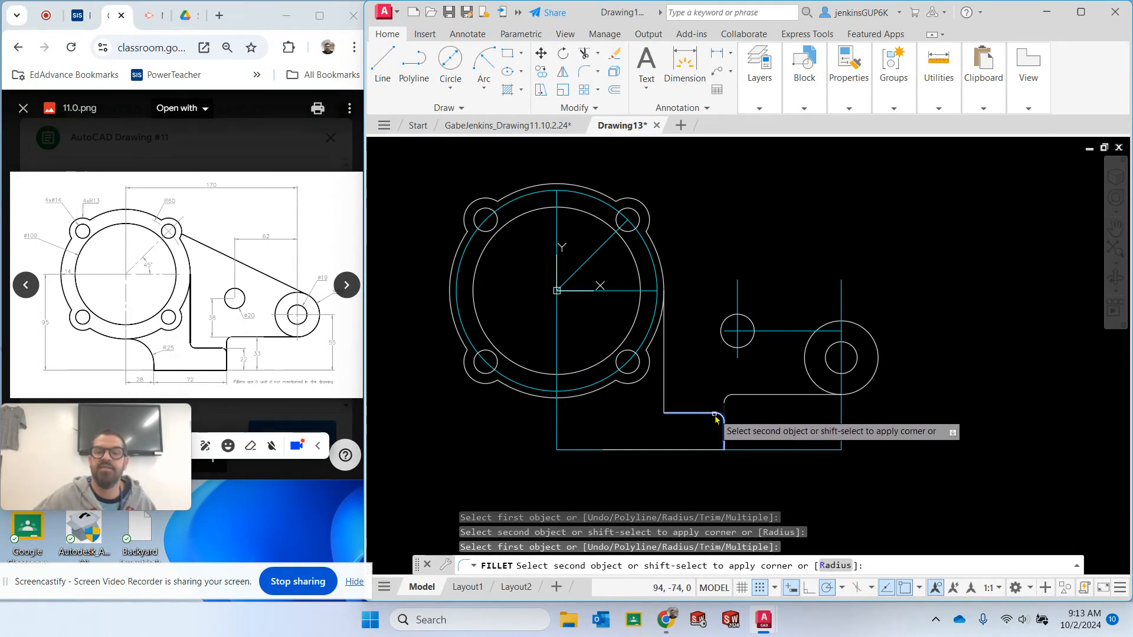
click(715, 416)
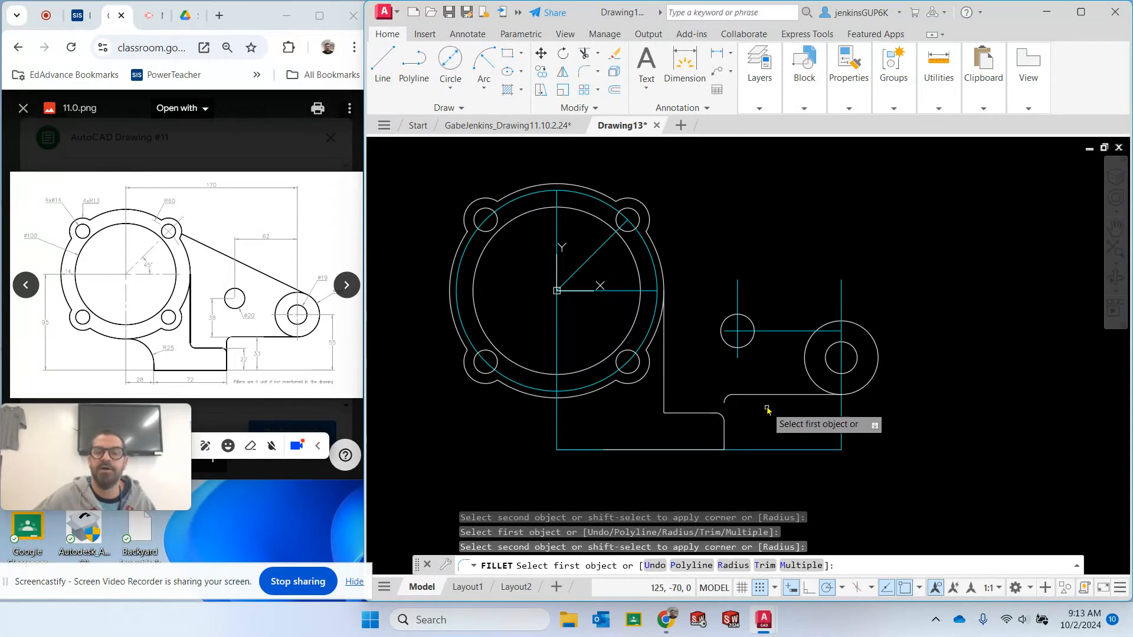
click(665, 398)
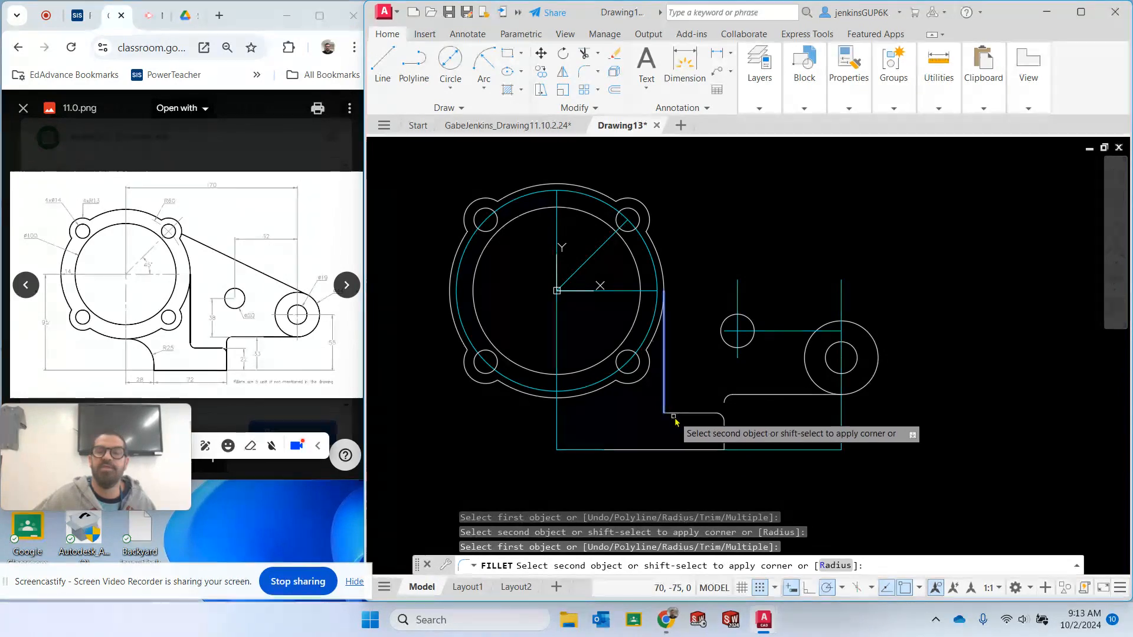
click(687, 413)
key(Escape)
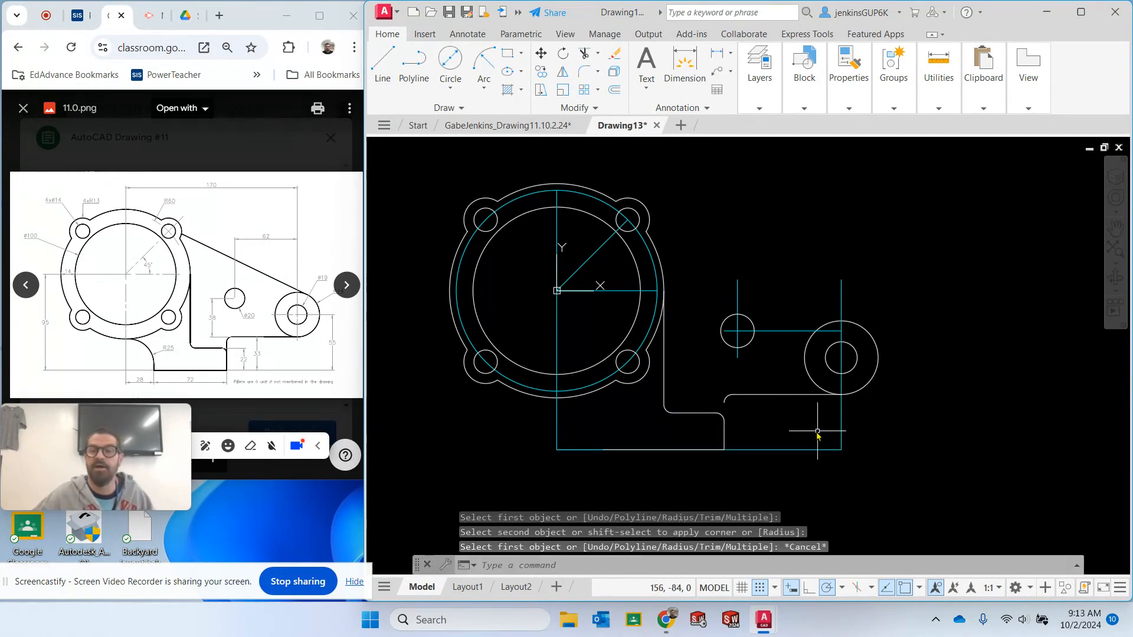
Draw a vertical line from the lower end of the arm's fillet down to the base's vertical edge, bridging the gap between them
click(383, 59)
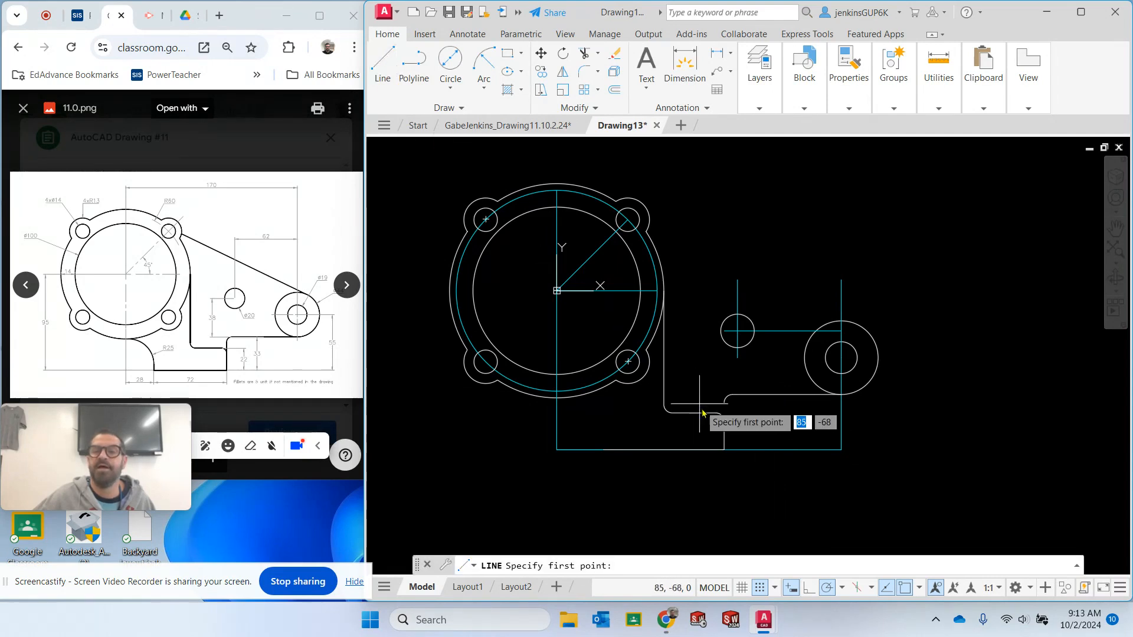
click(732, 402)
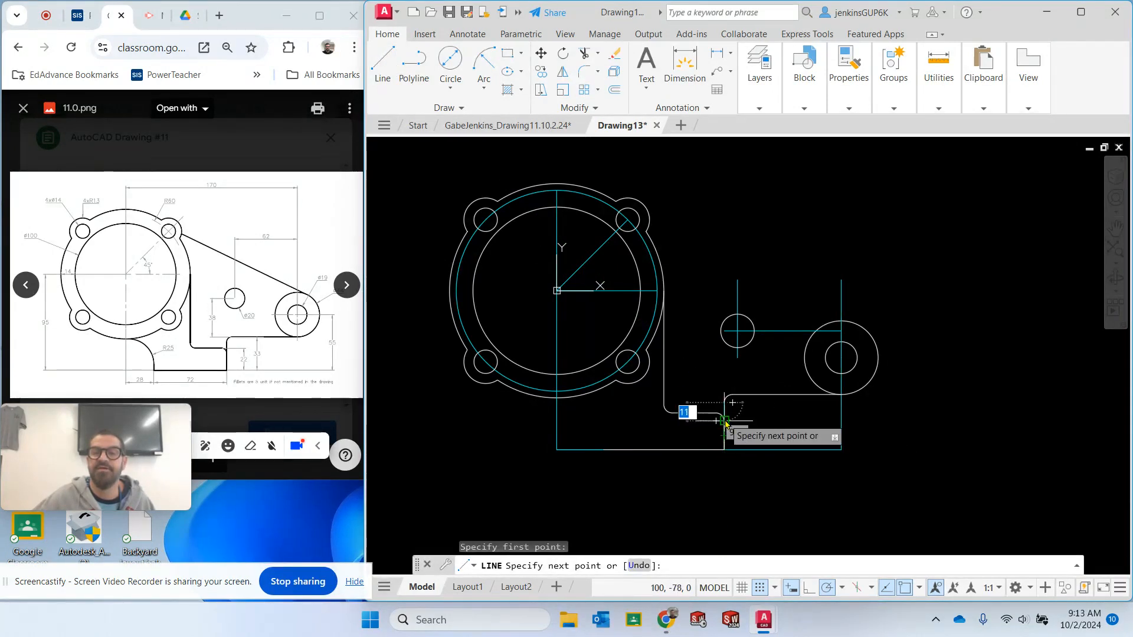
click(724, 431)
key(Escape)
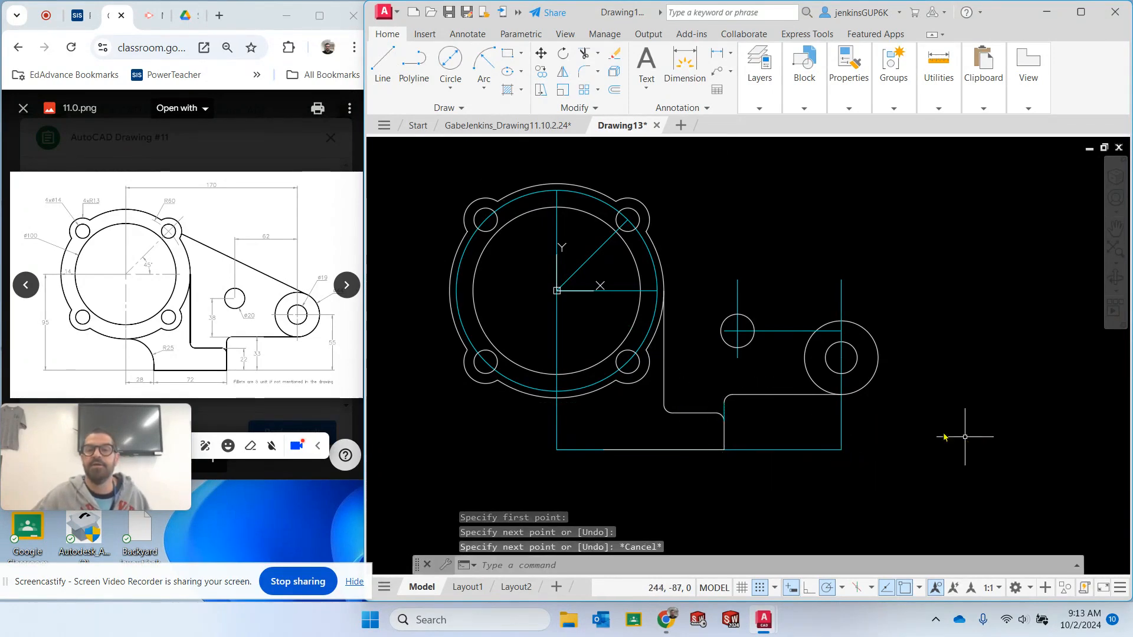
Move the short vertical line below the arm's fillet onto the Visible layer and clear the selection
click(725, 413)
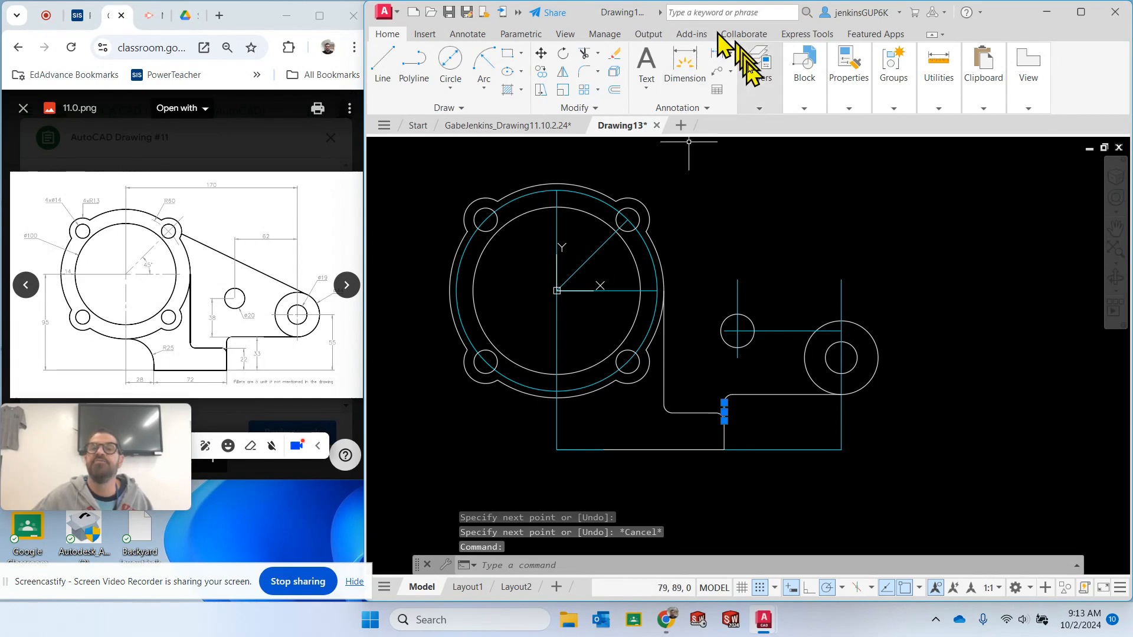
click(760, 108)
click(850, 126)
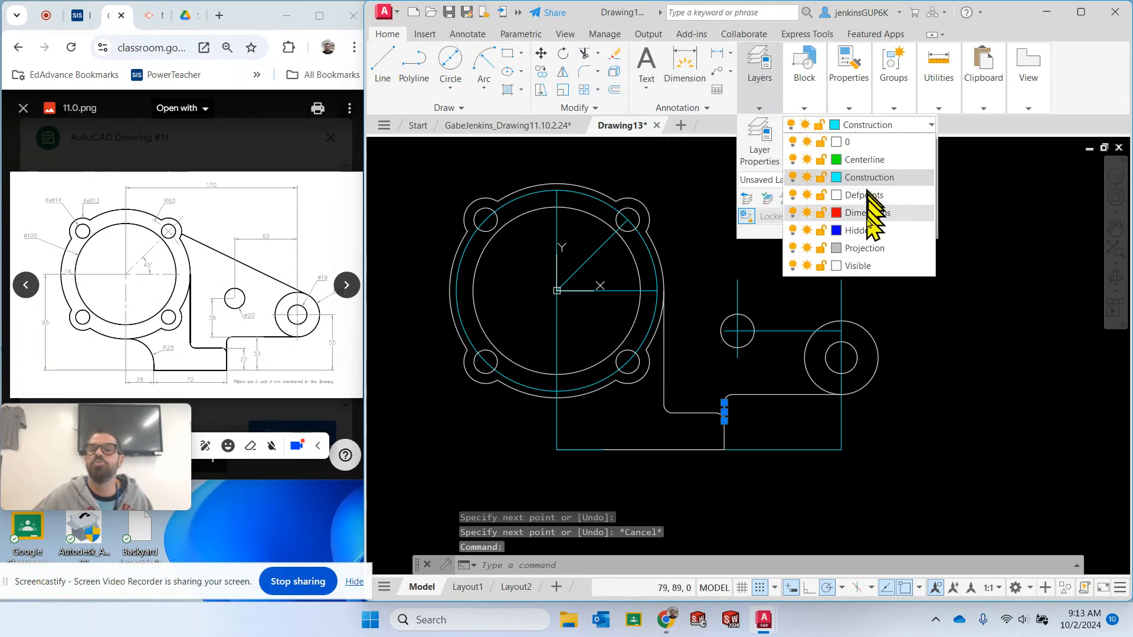
click(859, 266)
key(Escape)
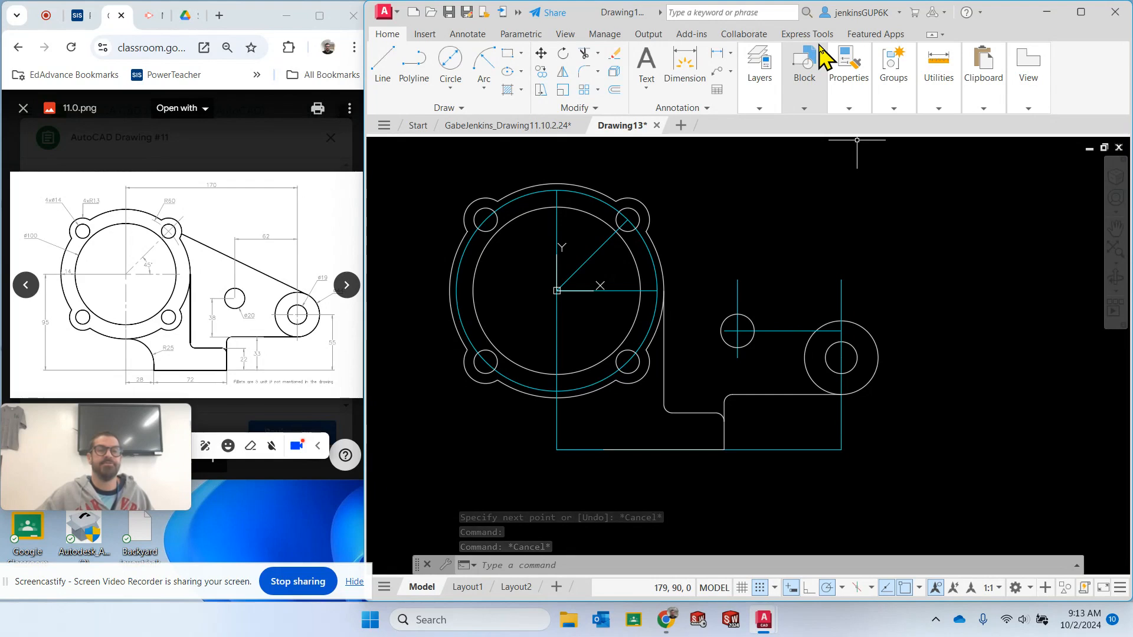
click(755, 104)
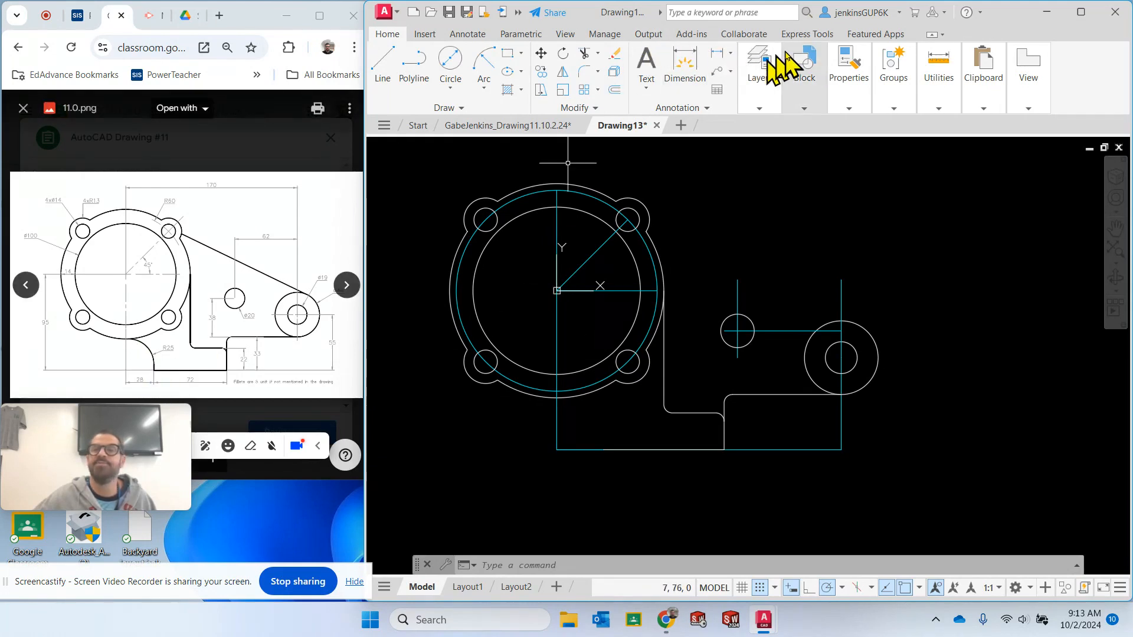
click(771, 94)
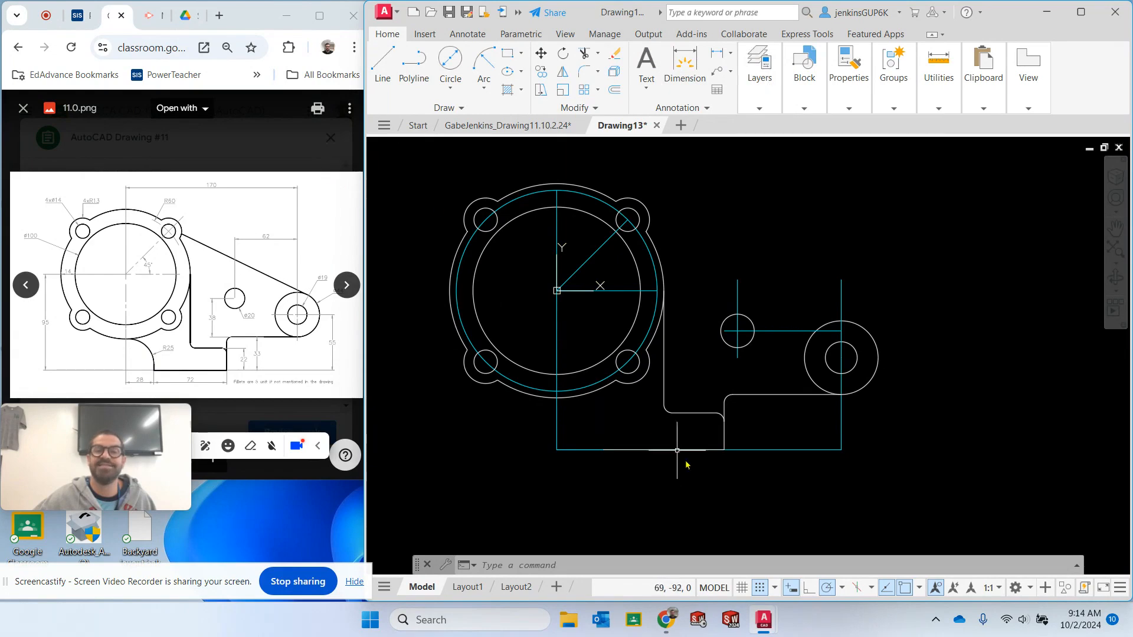
scroll(584, 401, up, 2)
click(383, 71)
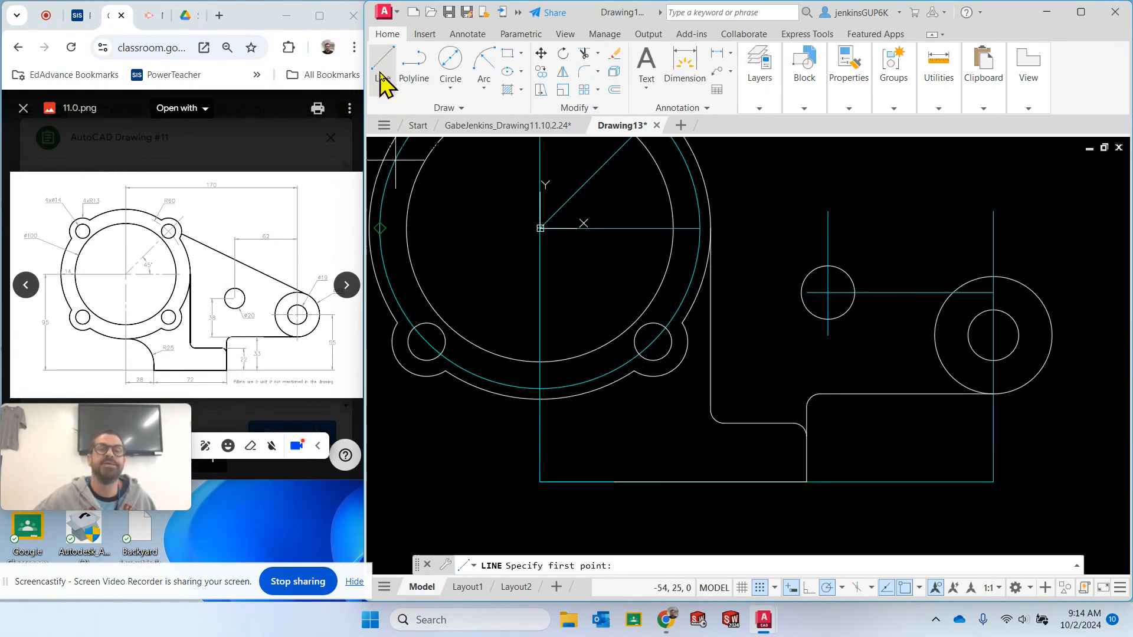
click(539, 399)
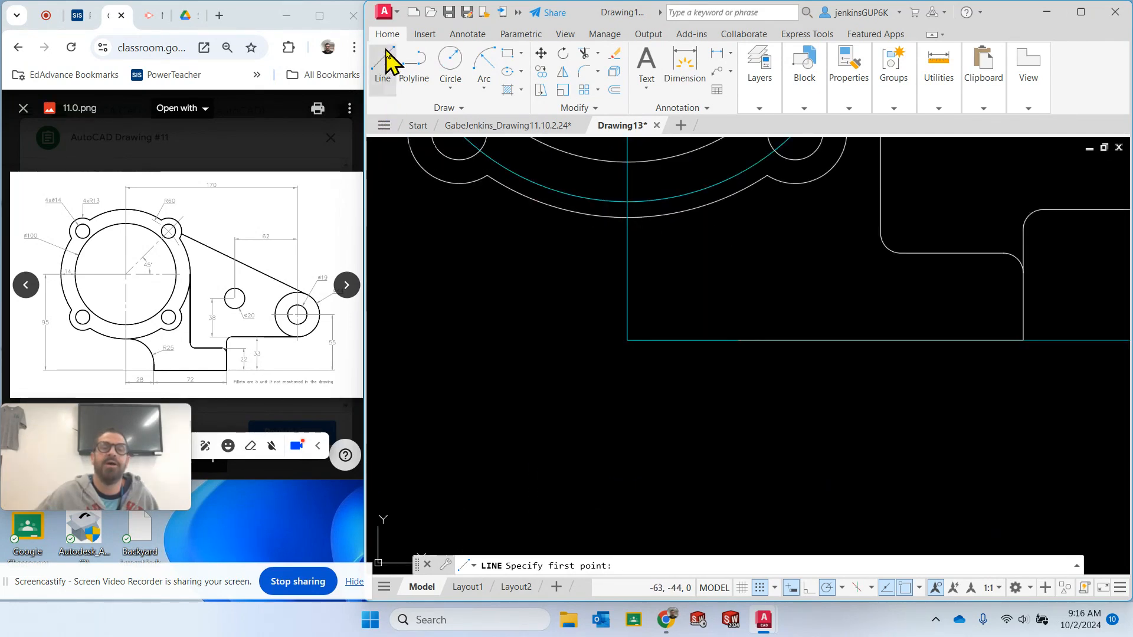
Draw a construction line from the ring's bottom quadrant 25 straight down, followed by a 3-long segment to the right
click(384, 62)
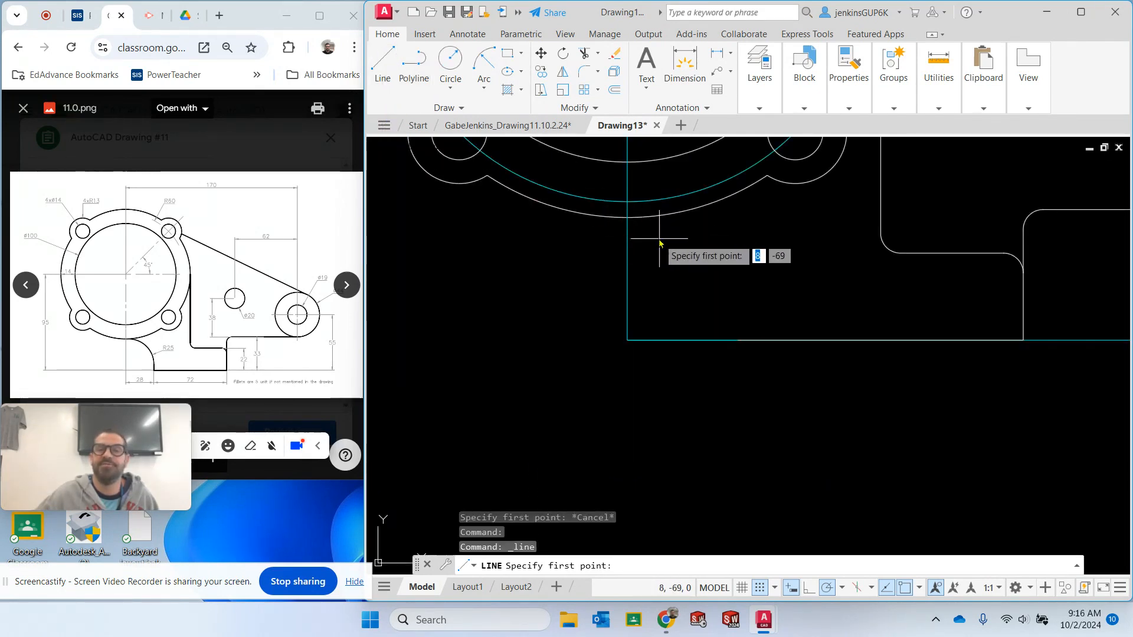
click(628, 218)
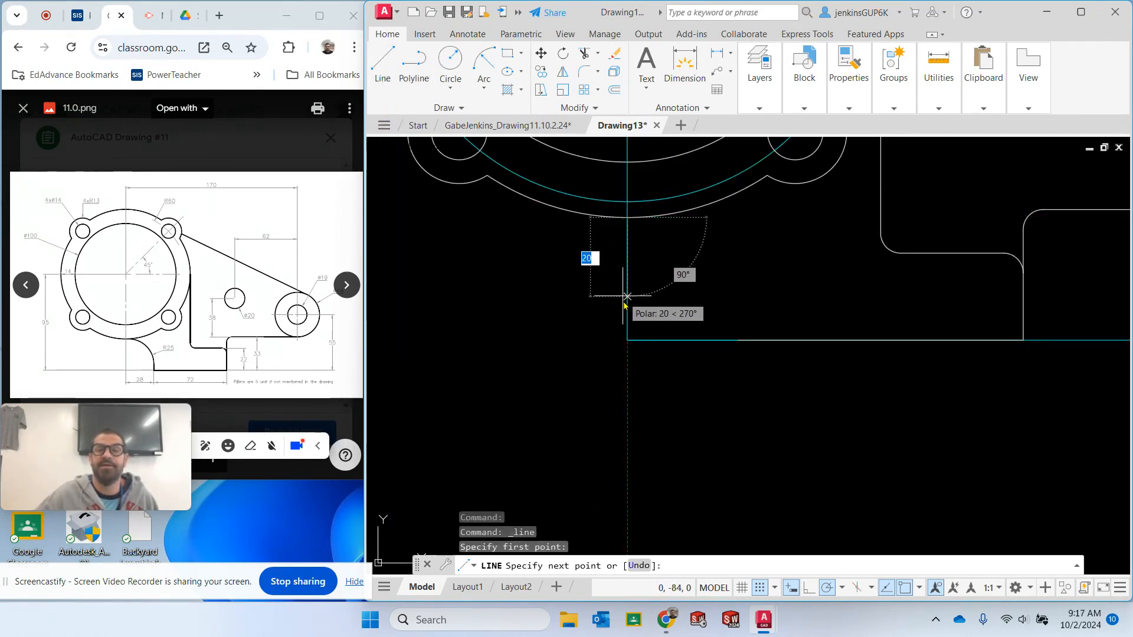
text(25)
key(Return)
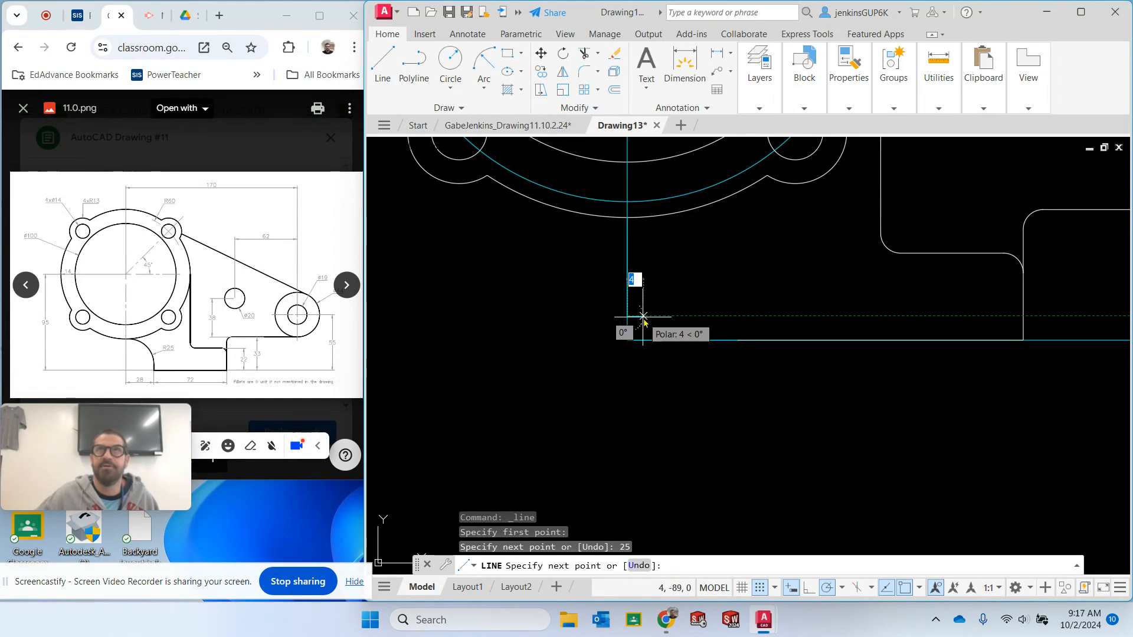
text(3)
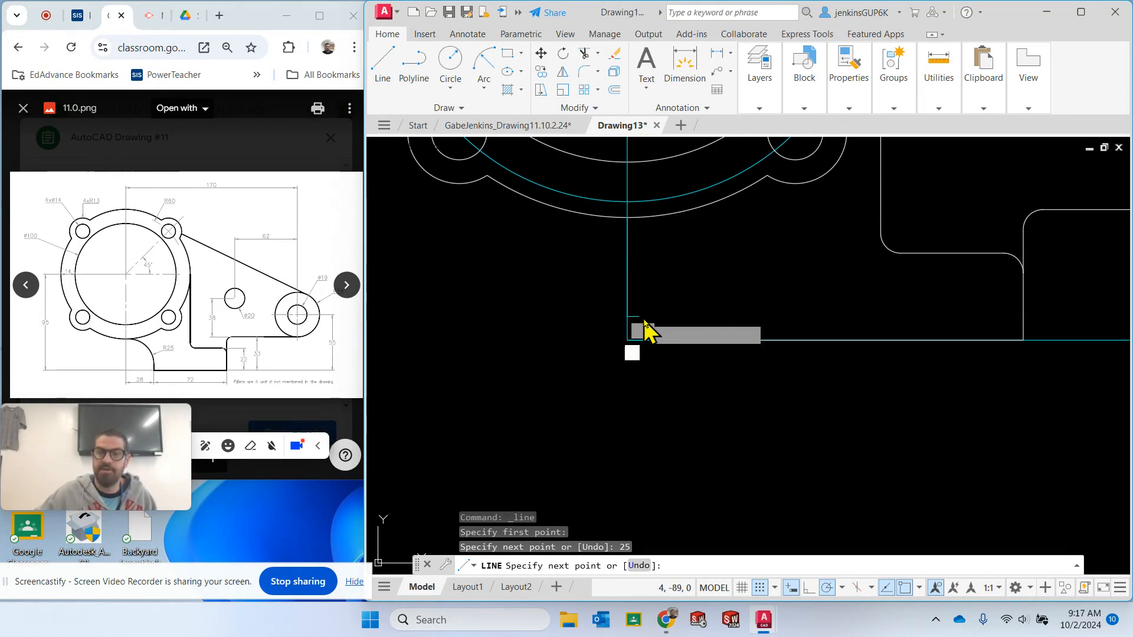
key(Return)
key(Escape)
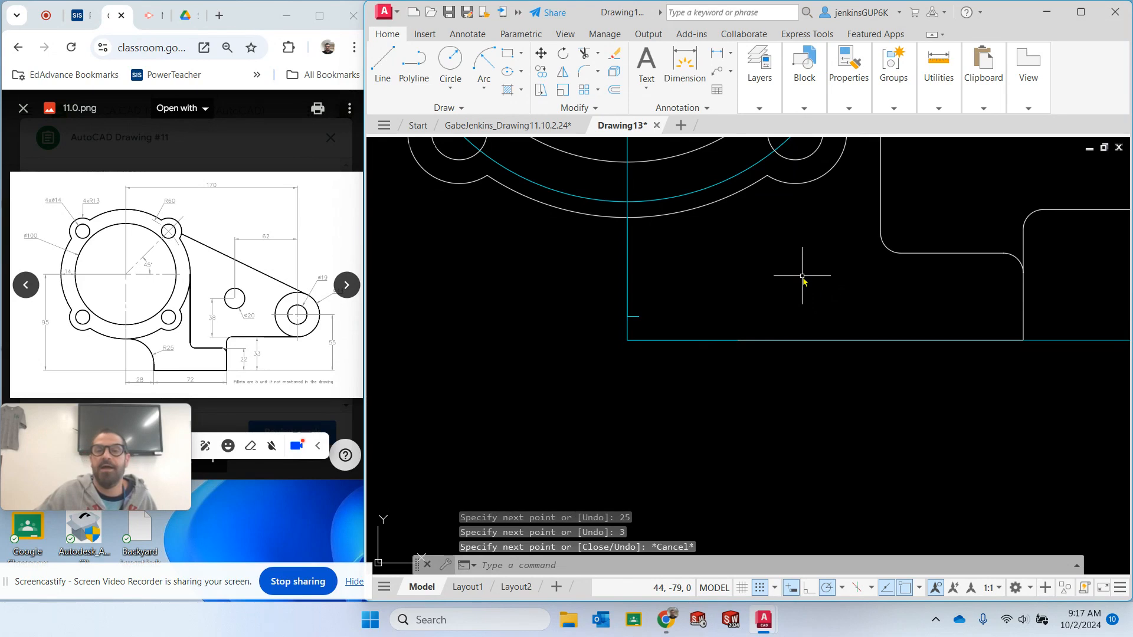
Draw a circle of radius 25 centred on the free end of the 3-long construction segment
click(457, 64)
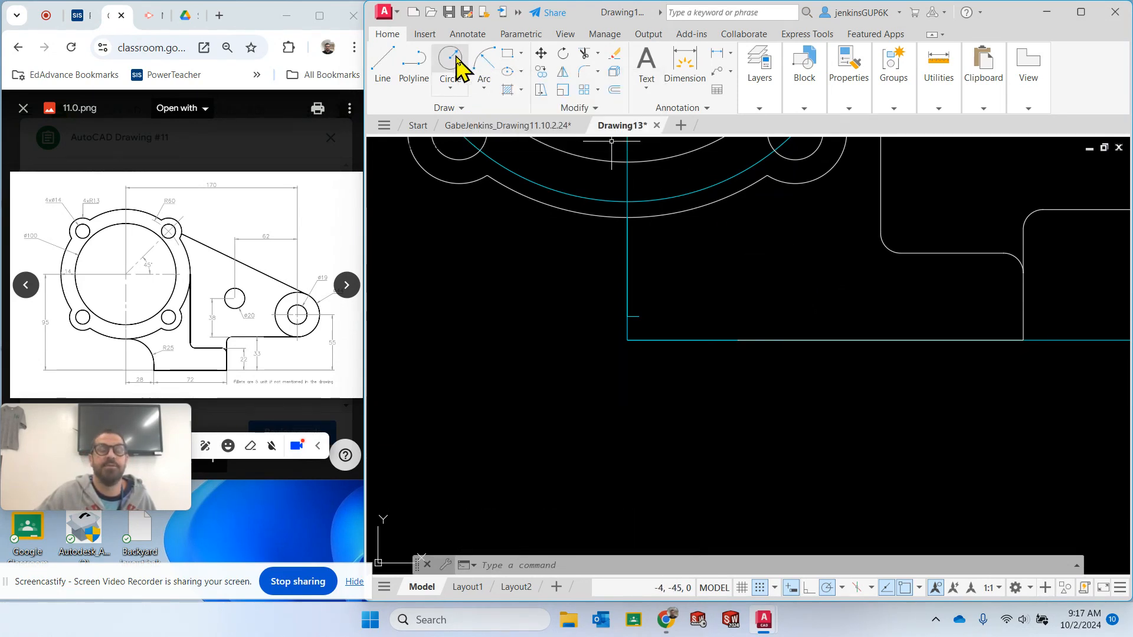
click(639, 316)
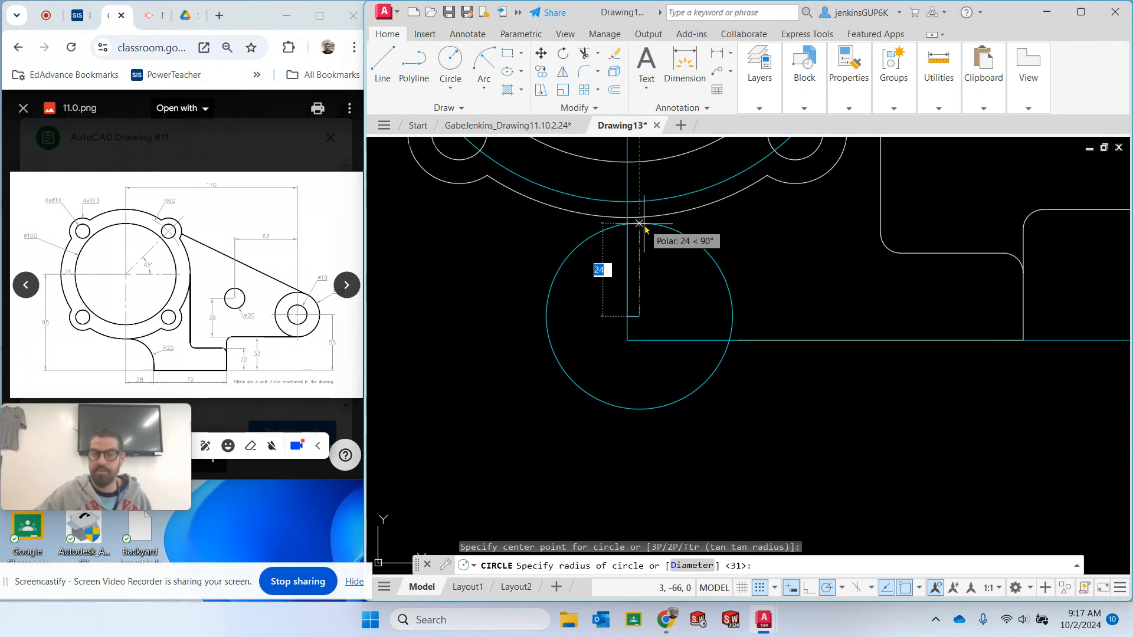
key(BackSpace)
text(25)
key(Return)
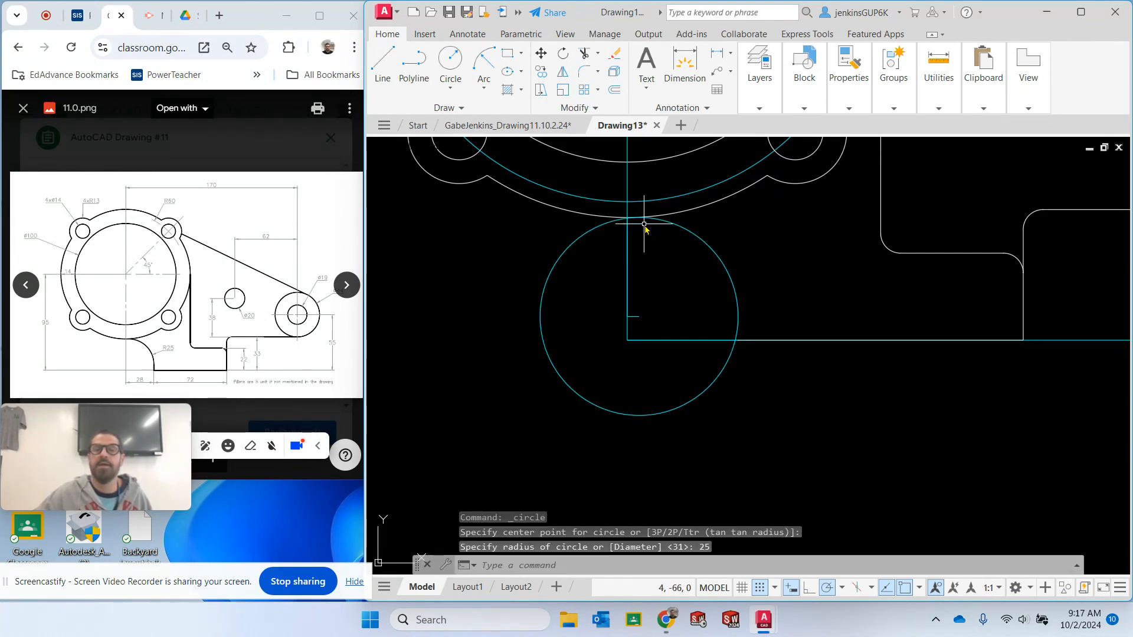
key(Escape)
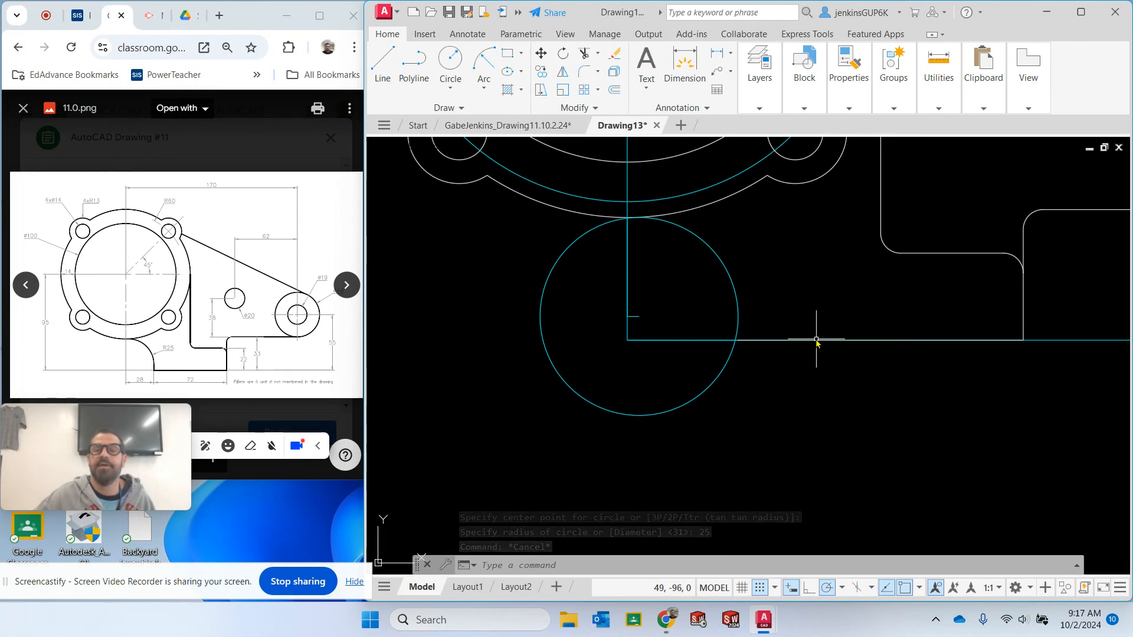
Move the radius 25 circle onto the Visible layer
click(729, 271)
click(767, 109)
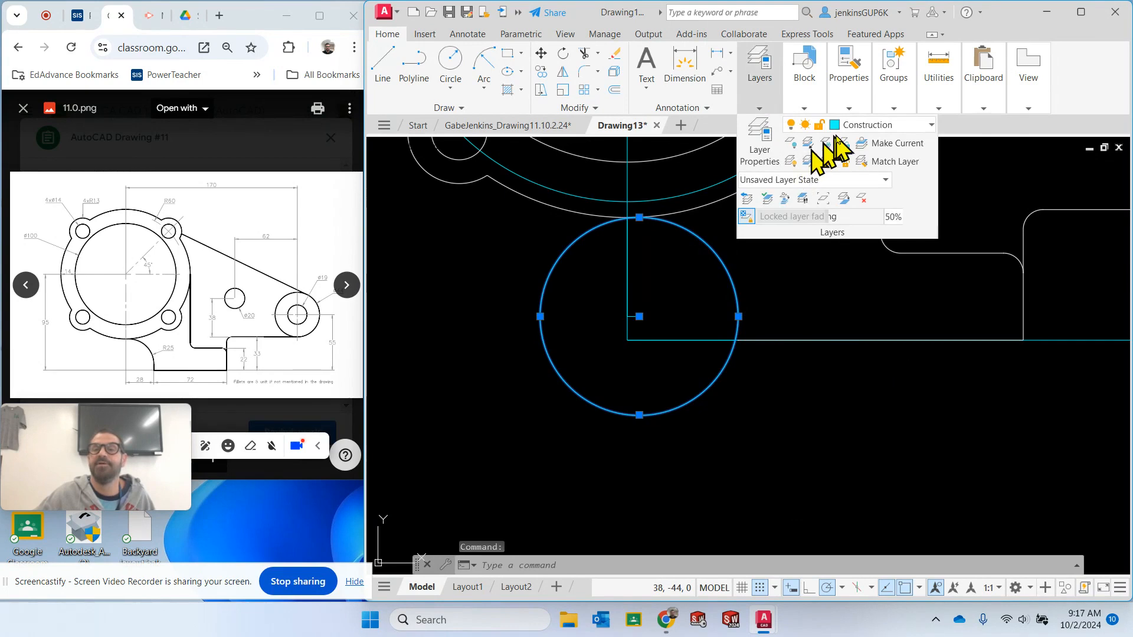
click(864, 132)
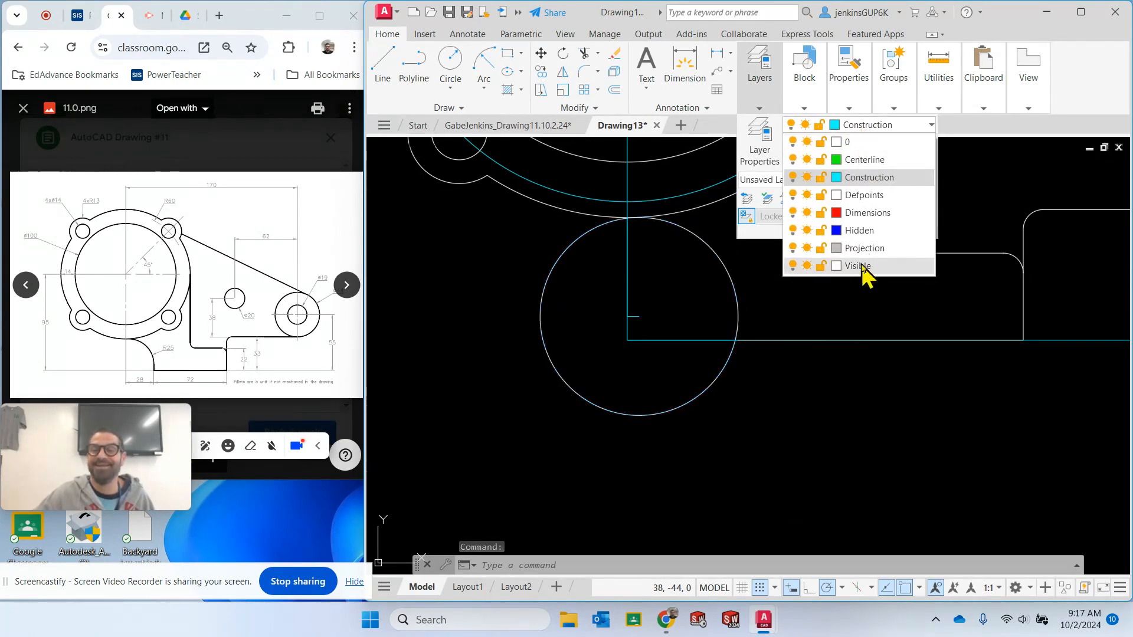
click(859, 266)
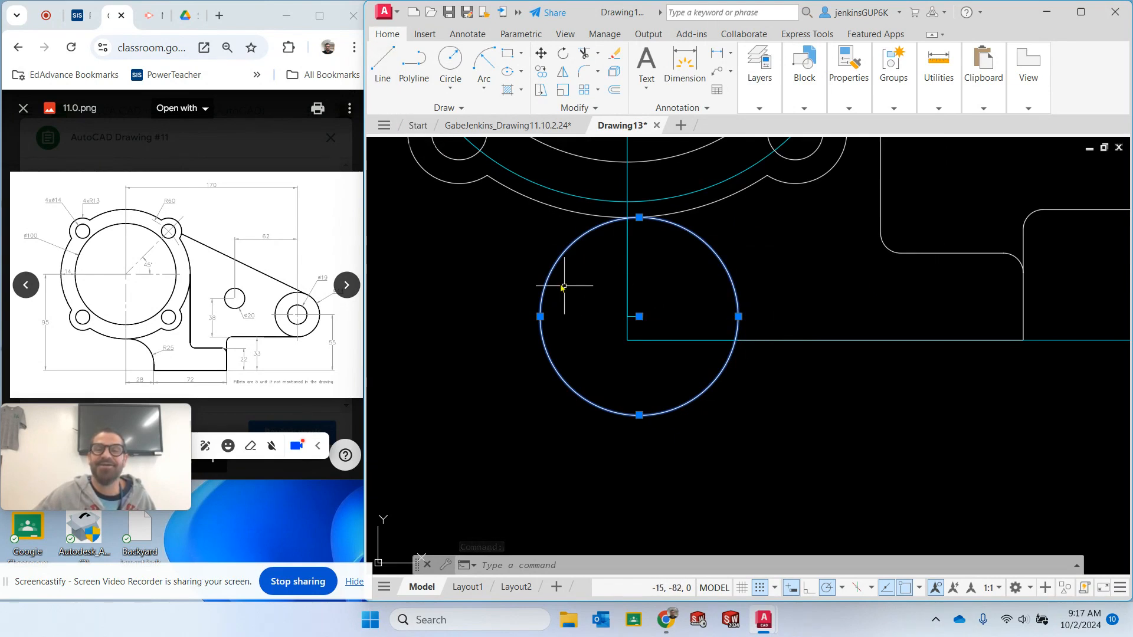
Try to trim the left part of the radius 25 circle, and undo that trim
click(584, 53)
mouse_move(493, 274)
mouse_down()
mouse_move(506, 296)
mouse_move(567, 304)
mouse_up()
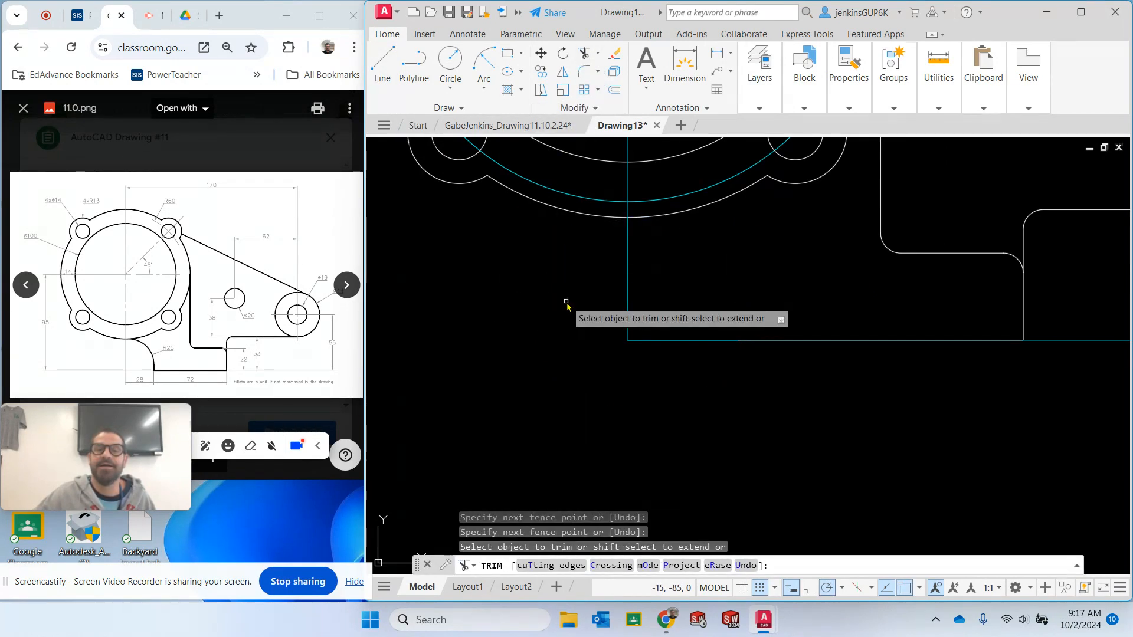
click(1079, 10)
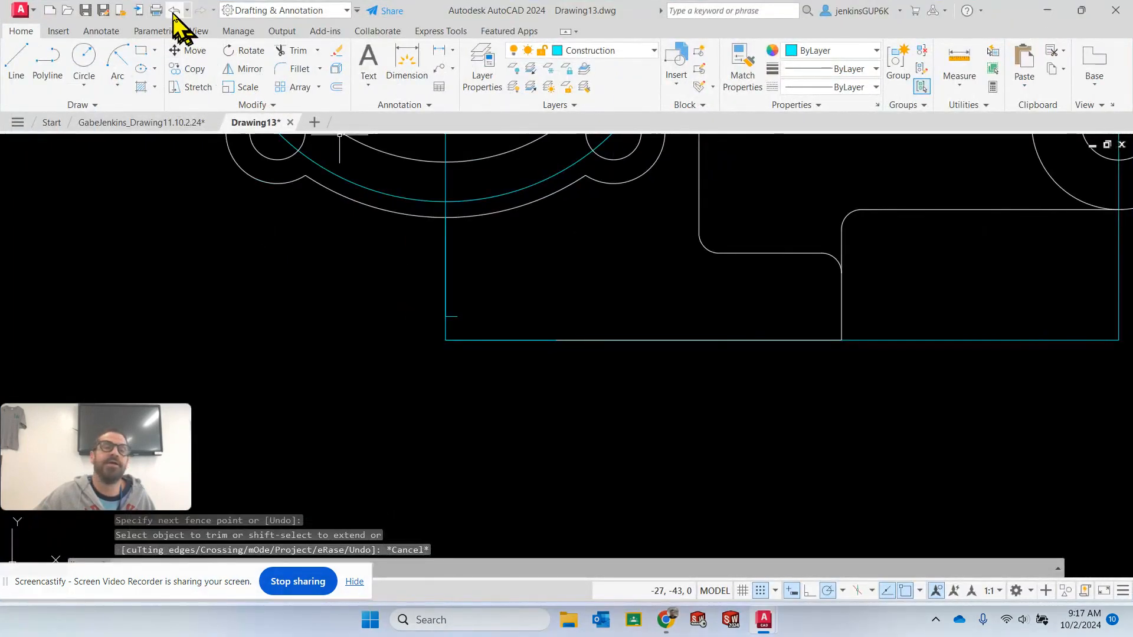
click(176, 11)
click(1081, 11)
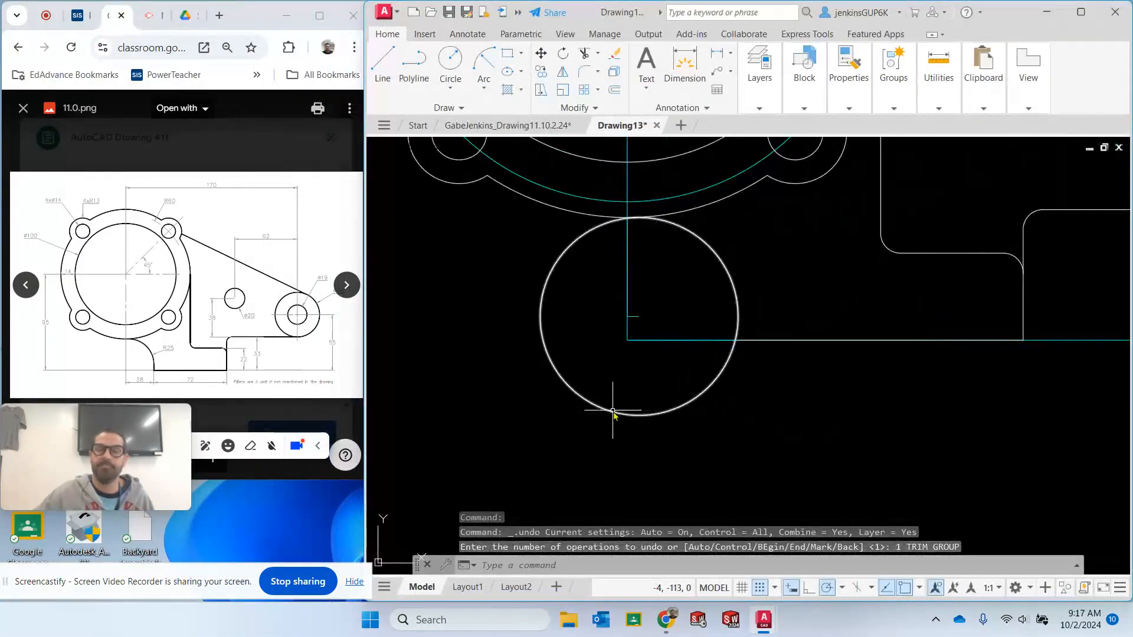
Trim away the left and lower part of the radius 25 circle, keeping the arc between the vertical construction line and the base
click(586, 53)
click(483, 272)
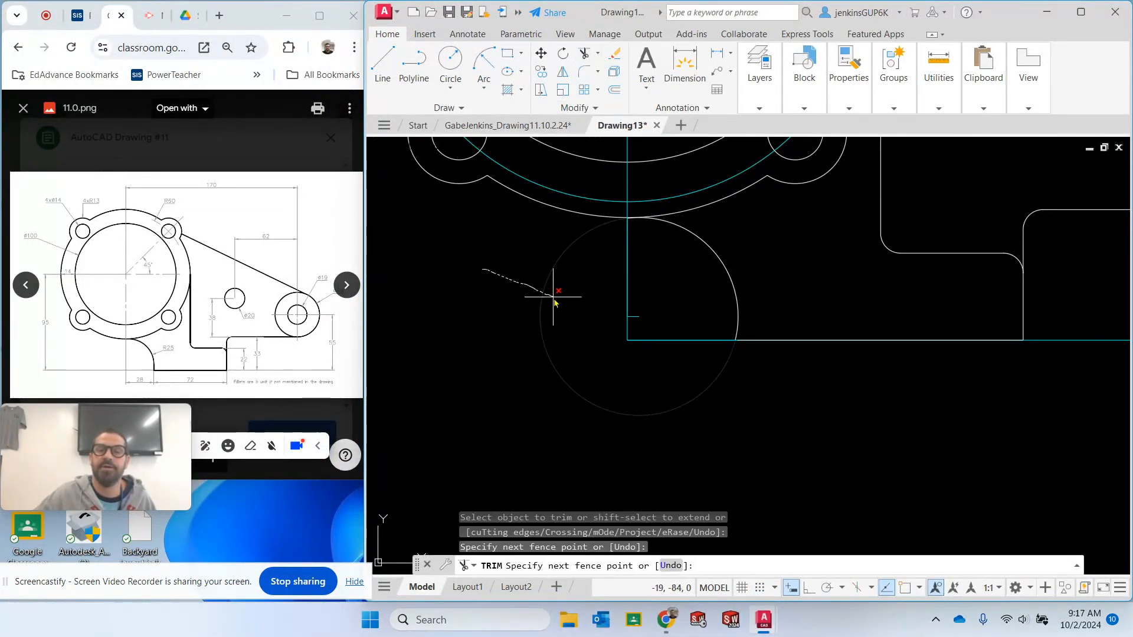
click(551, 296)
key(Return)
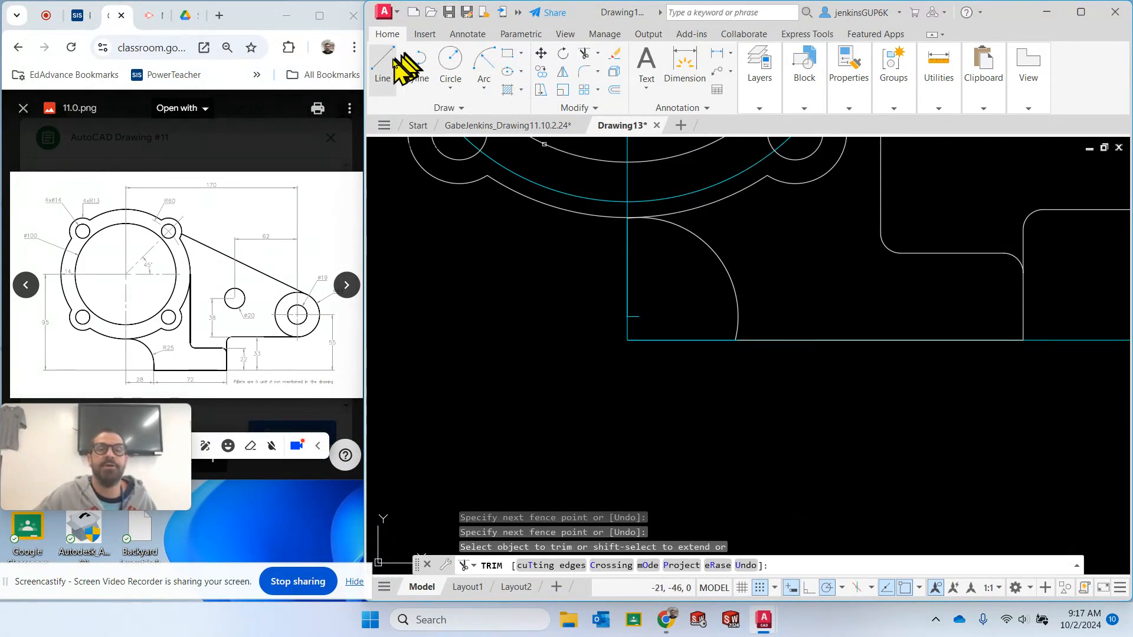
Make Visible the current layer and draw a vertical line from the radius 25 arc's right quadrant down to the base line
click(760, 87)
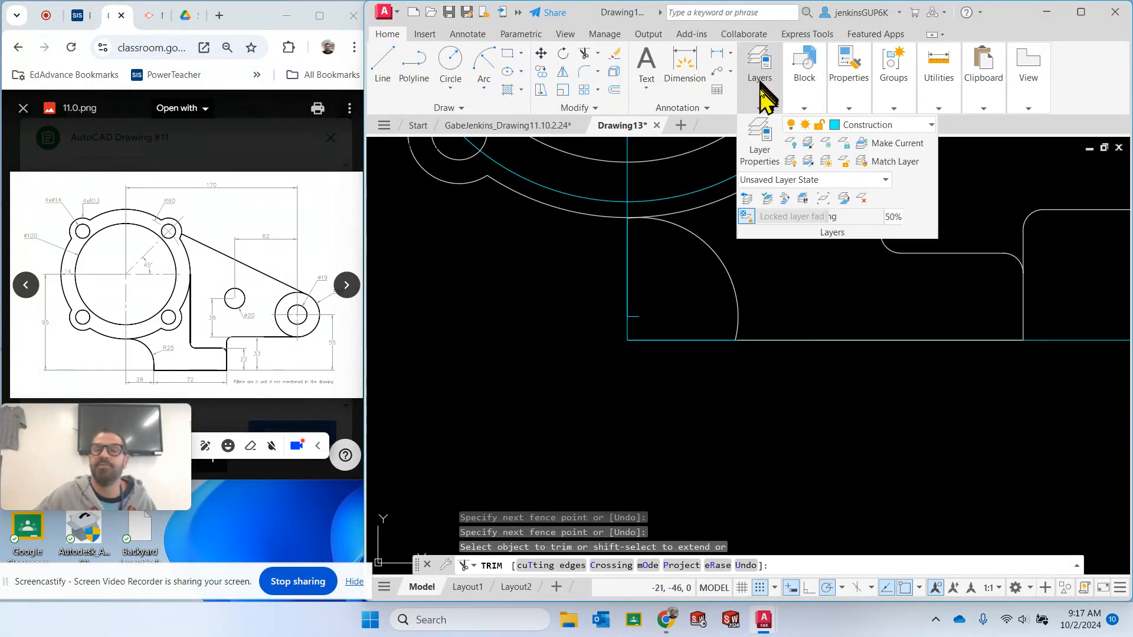
click(884, 126)
click(858, 266)
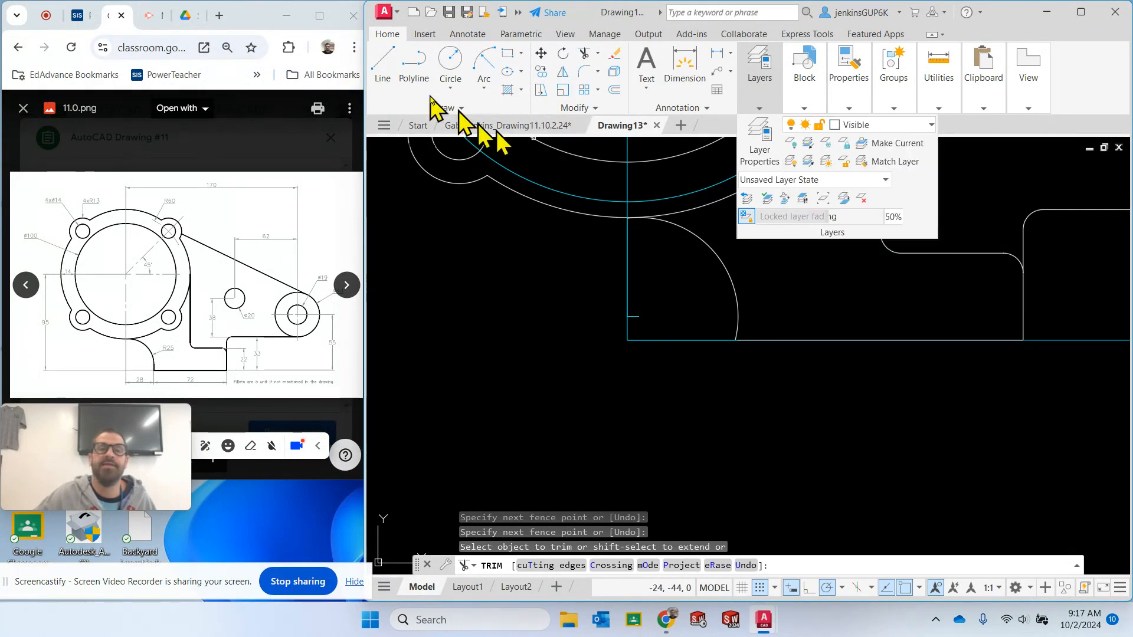
click(382, 65)
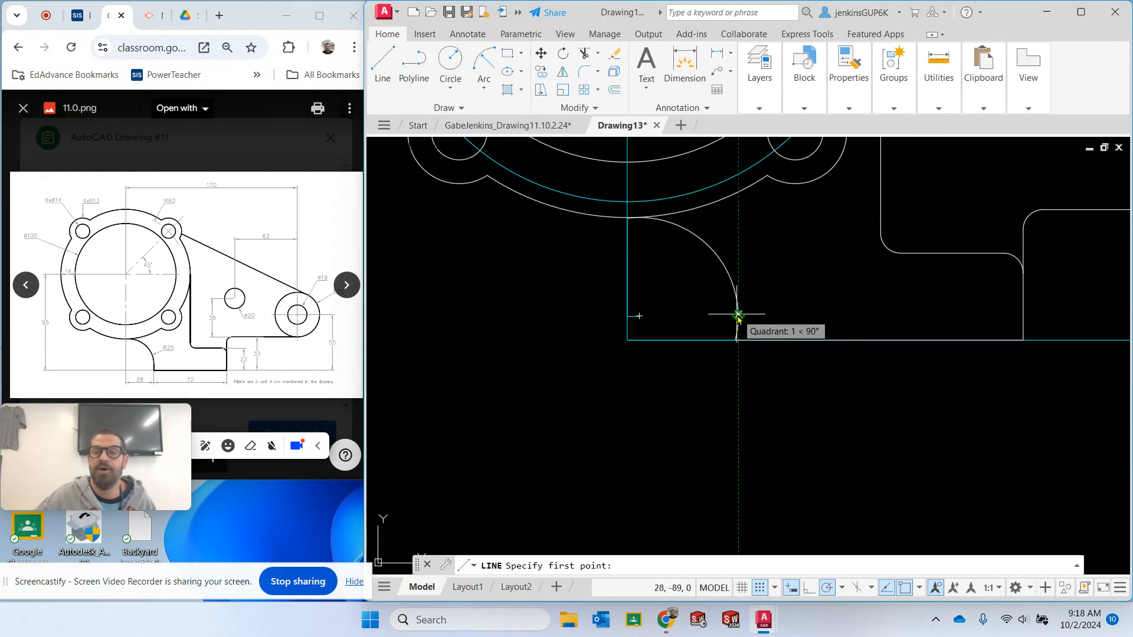
click(738, 316)
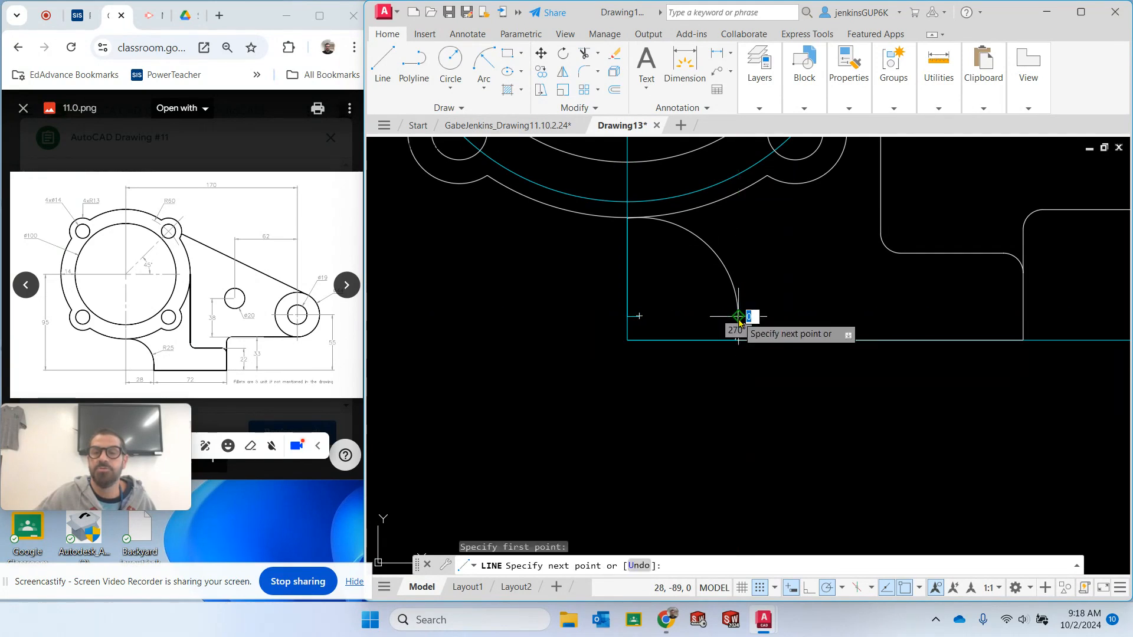
click(741, 345)
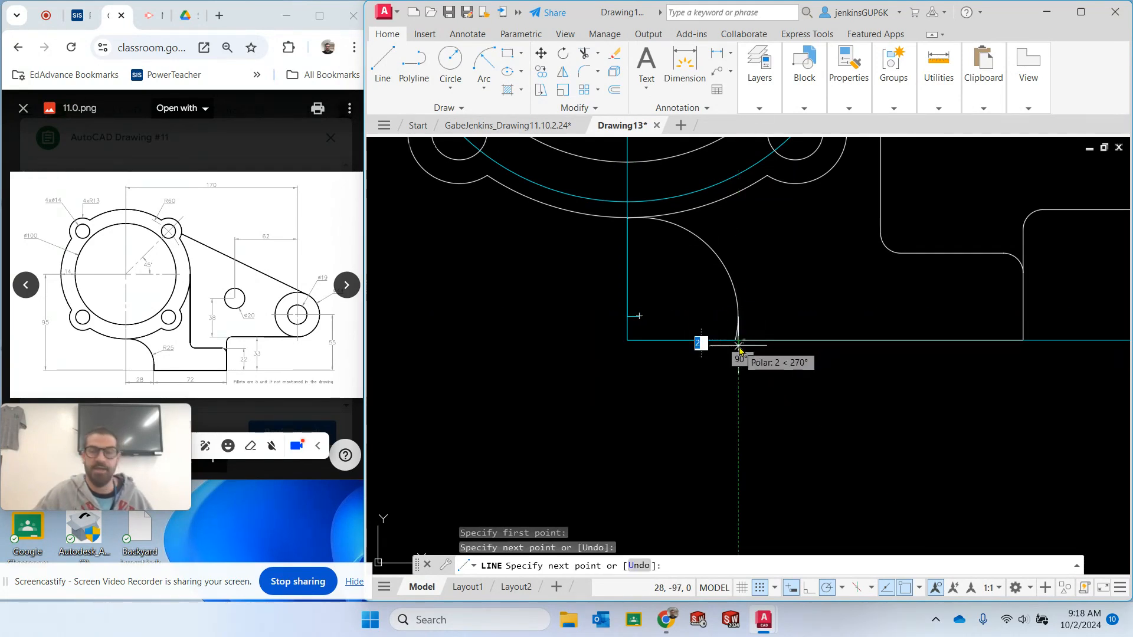
key(Escape)
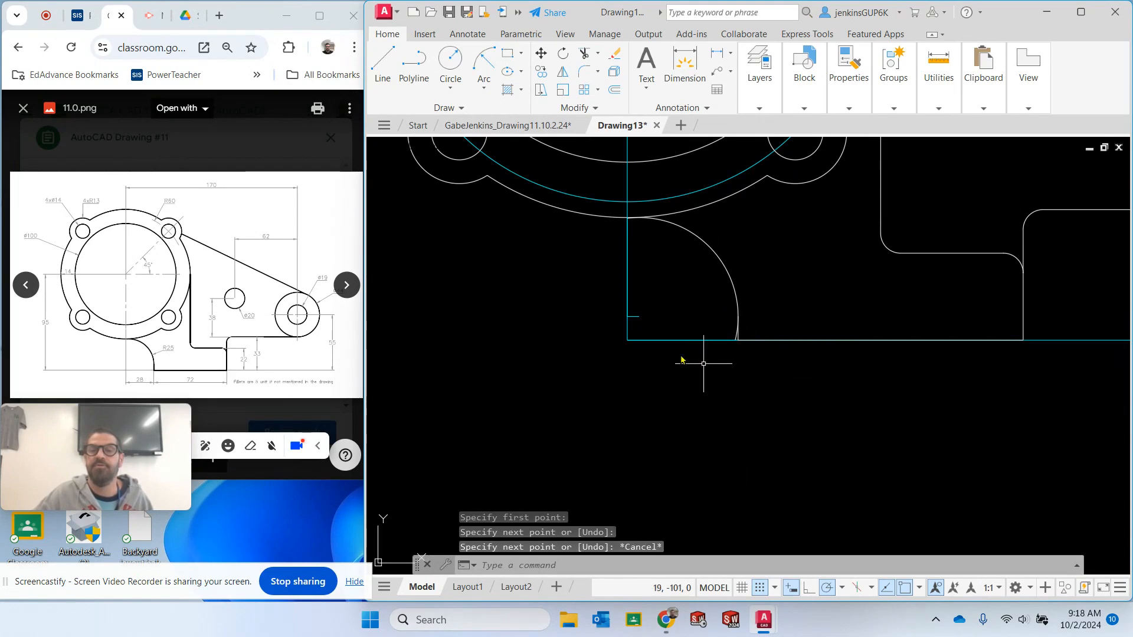
Trim off the leftover piece of the radius 25 arc that curves inward below its right quadrant
click(584, 53)
scroll(712, 364, up, 5)
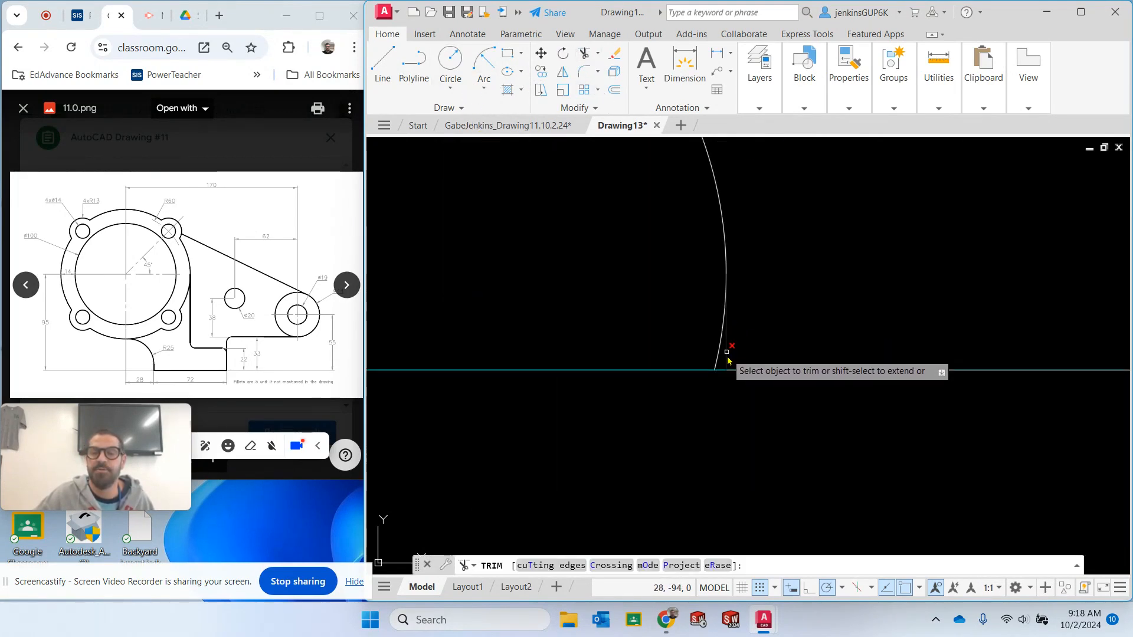
click(716, 356)
scroll(629, 286, down, 3)
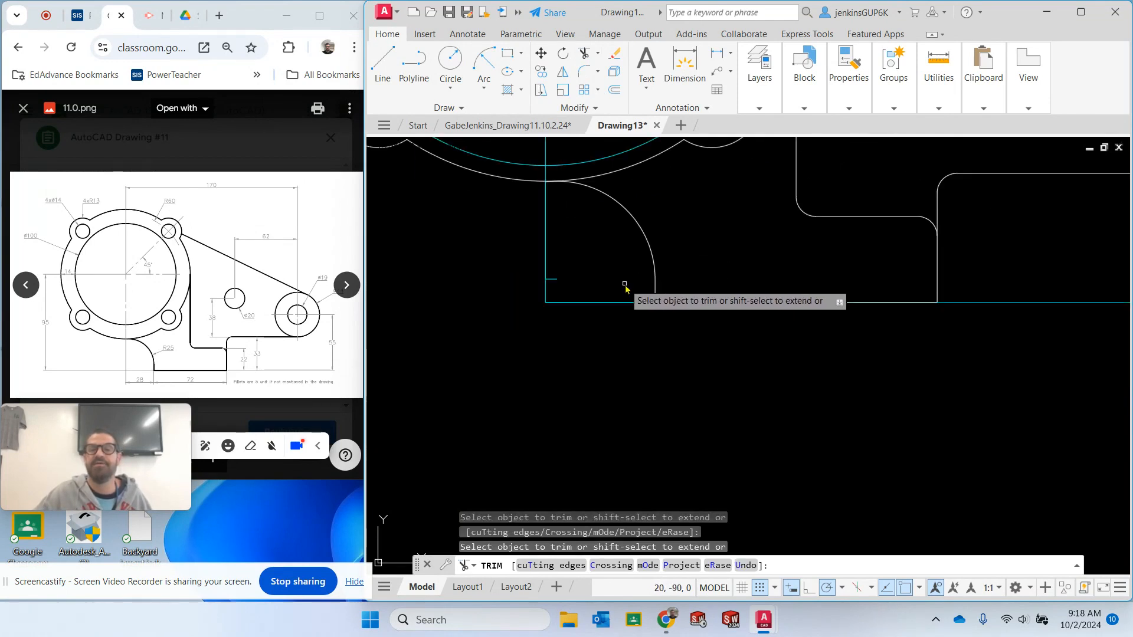
Draw a horizontal line from the radius 25 arc's top quadrant to the ring's bottom point on the vertical construction line
middle_drag(577, 253, 601, 307)
scroll(620, 314, up, 6)
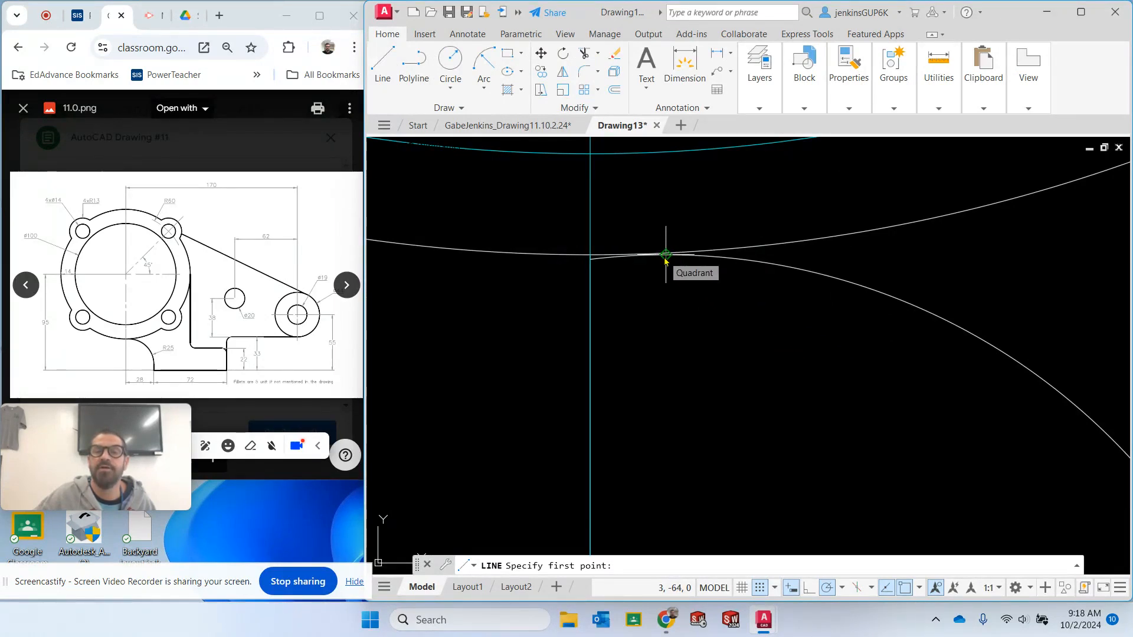
click(666, 255)
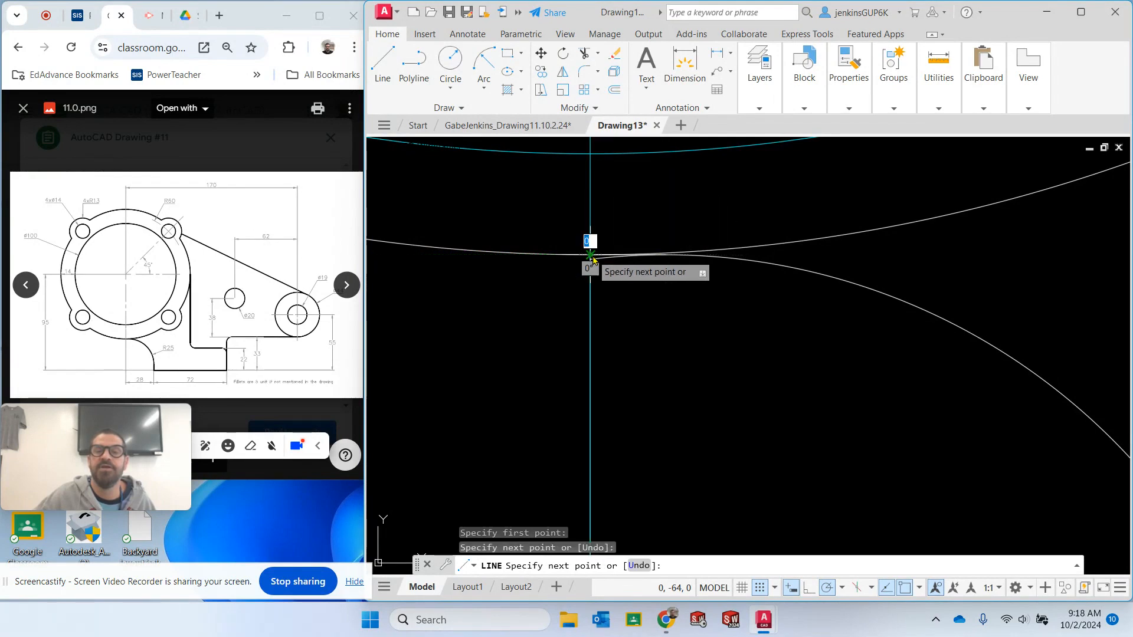
key(Escape)
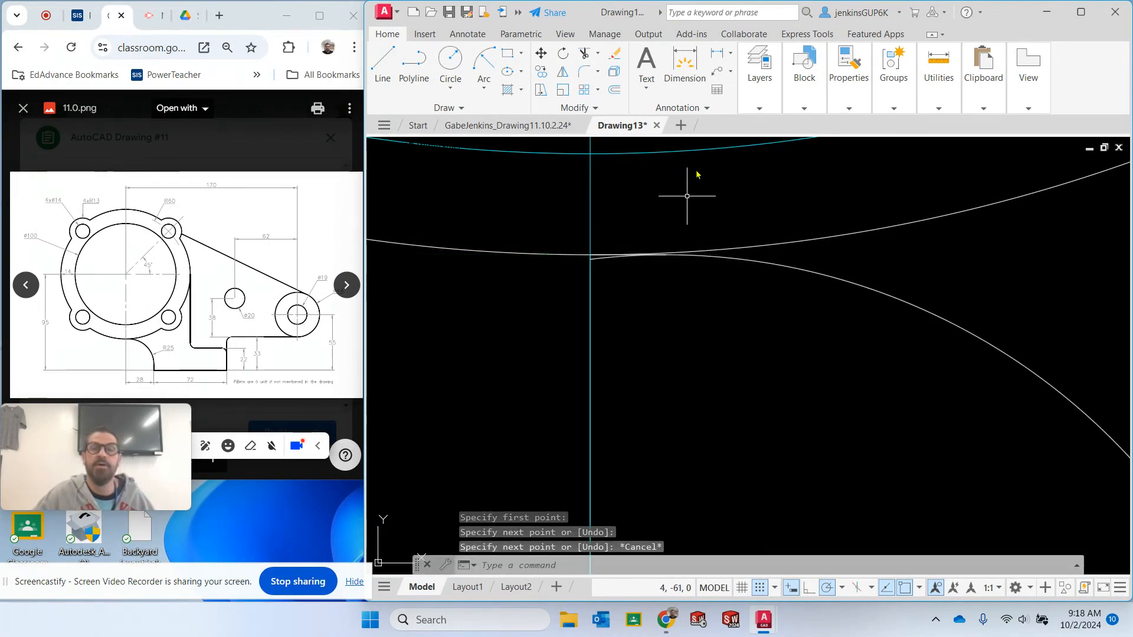
Trim off the short end of the radius 25 arc that dips below the horizontal line beside the vertical construction line
click(583, 56)
click(599, 272)
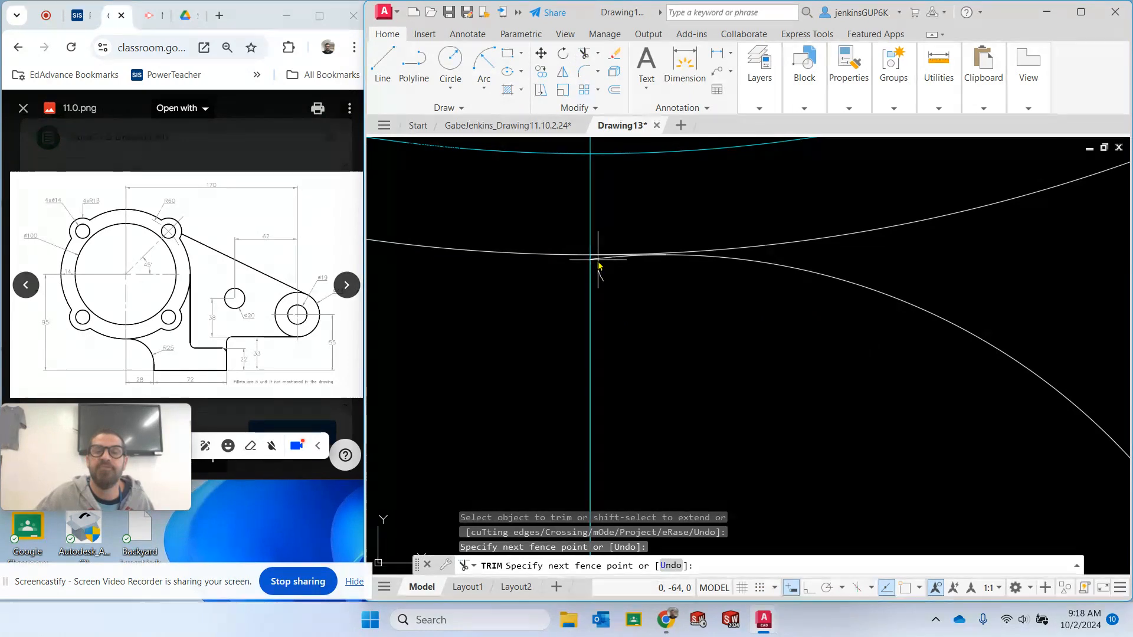
key(Return)
key(Escape)
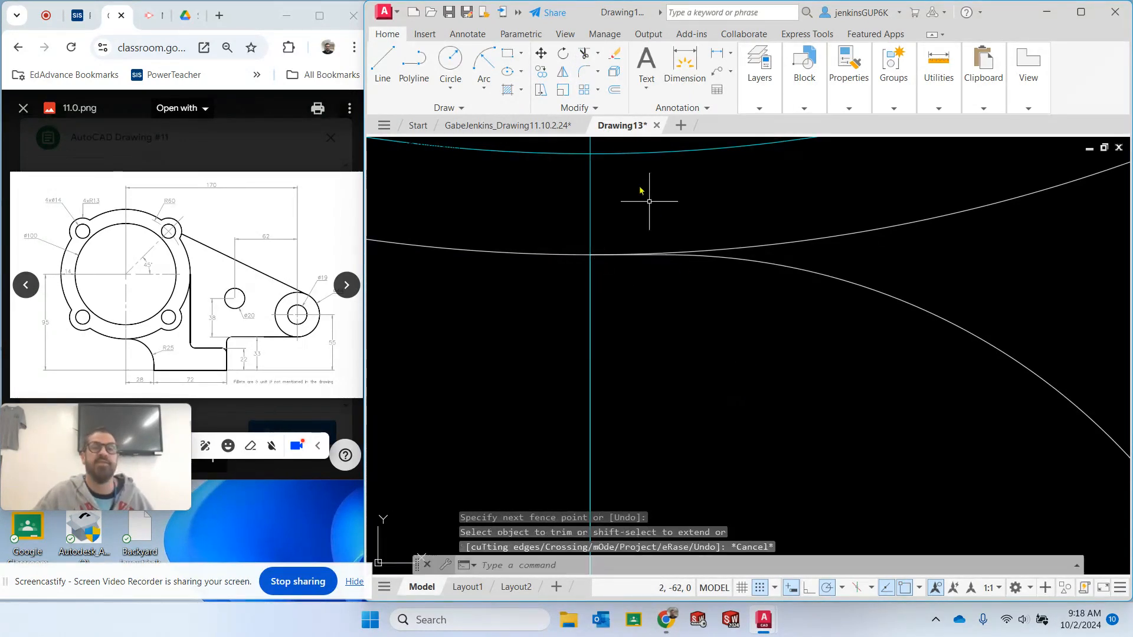
Make layer 0 the current layer and turn off the Construction layer
scroll(785, 366, down, 5)
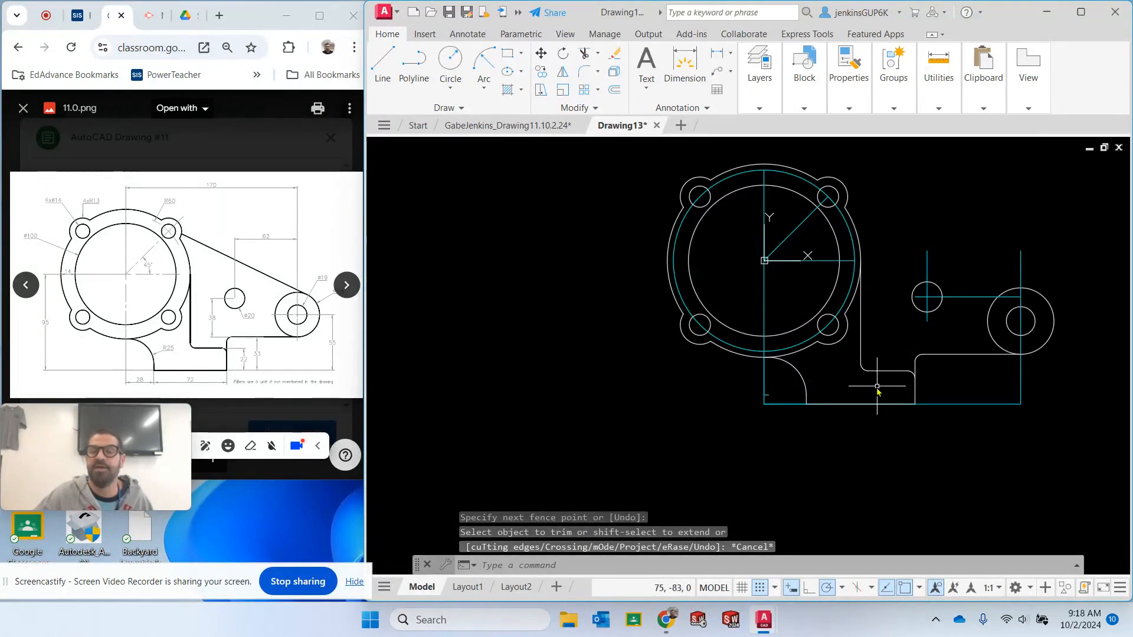
mouse_move(877, 387)
middle_down()
mouse_move(751, 354)
mouse_move(690, 397)
mouse_move(682, 417)
middle_up()
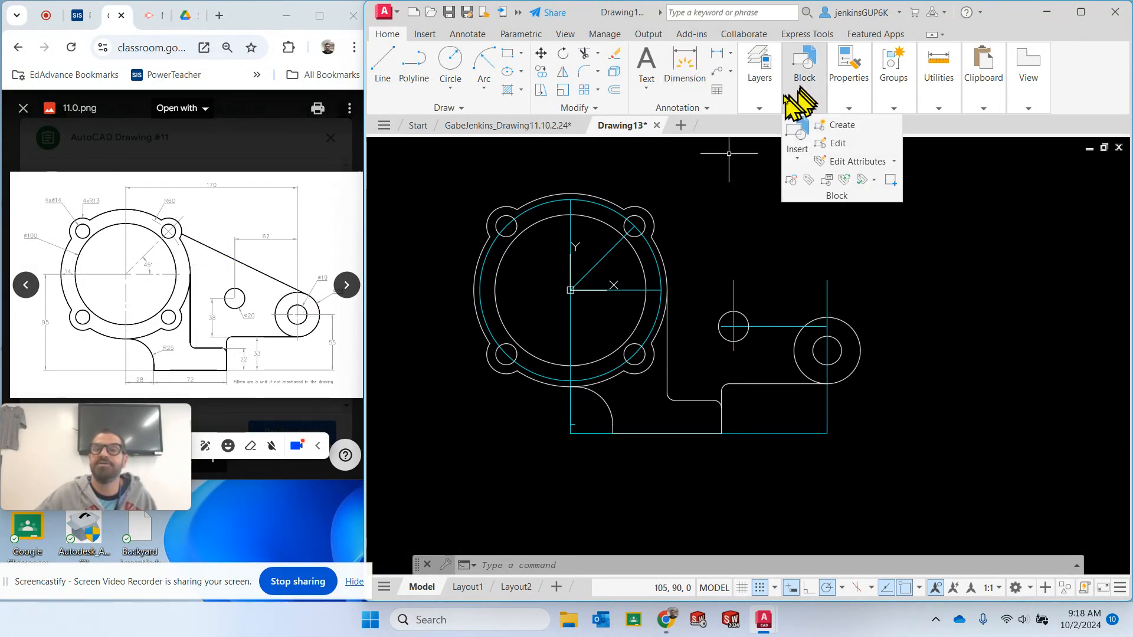
mouse_move(764, 115)
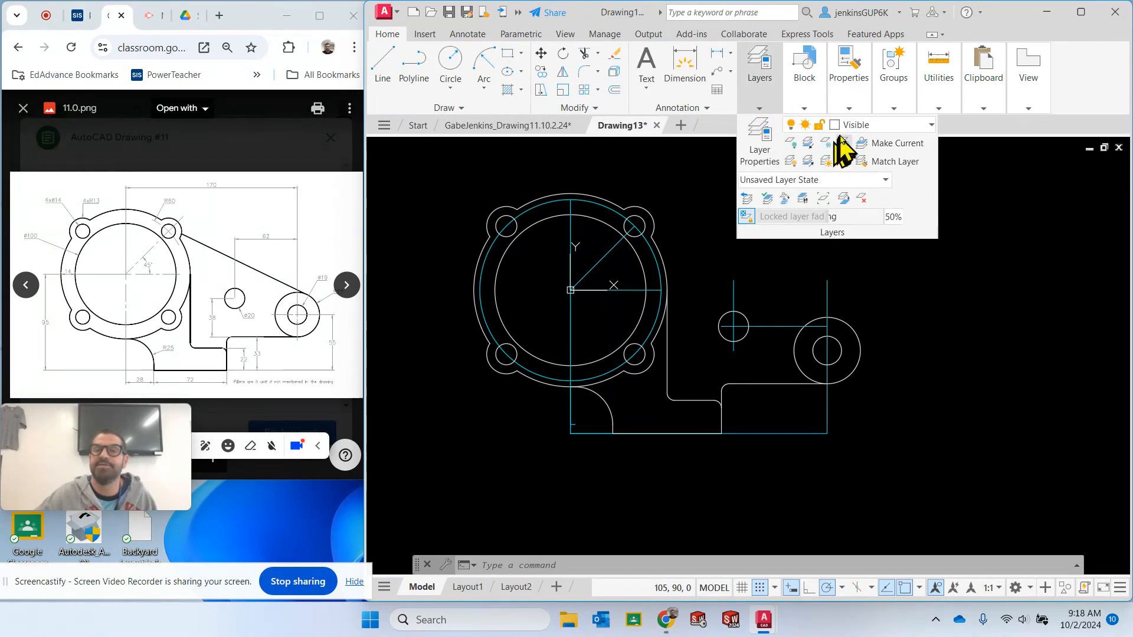
click(862, 125)
click(860, 135)
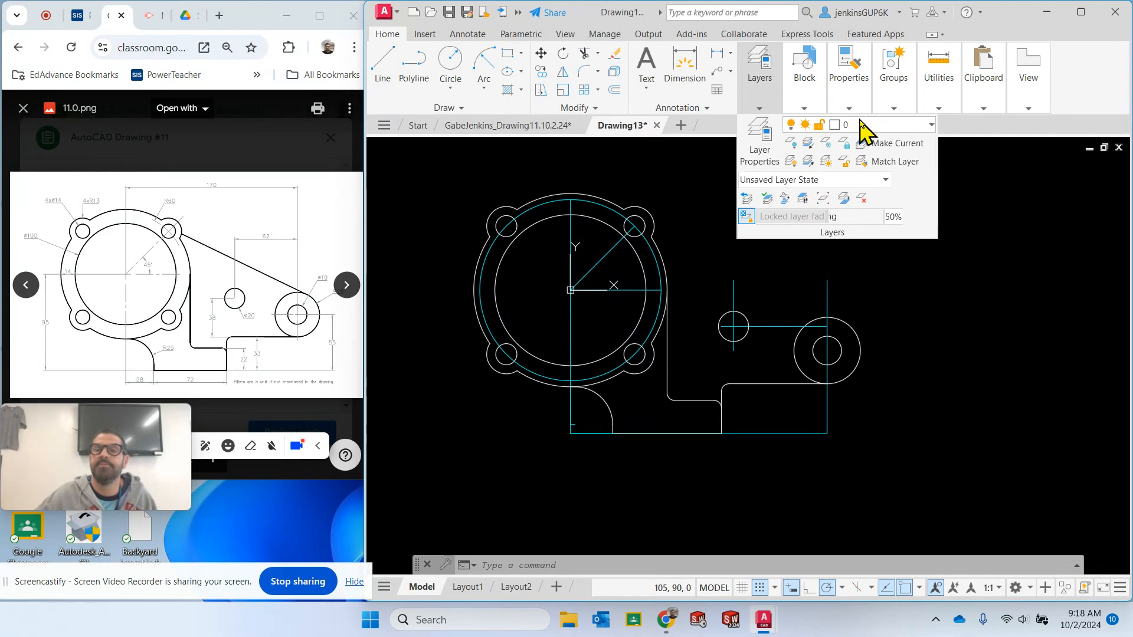
click(861, 124)
click(793, 177)
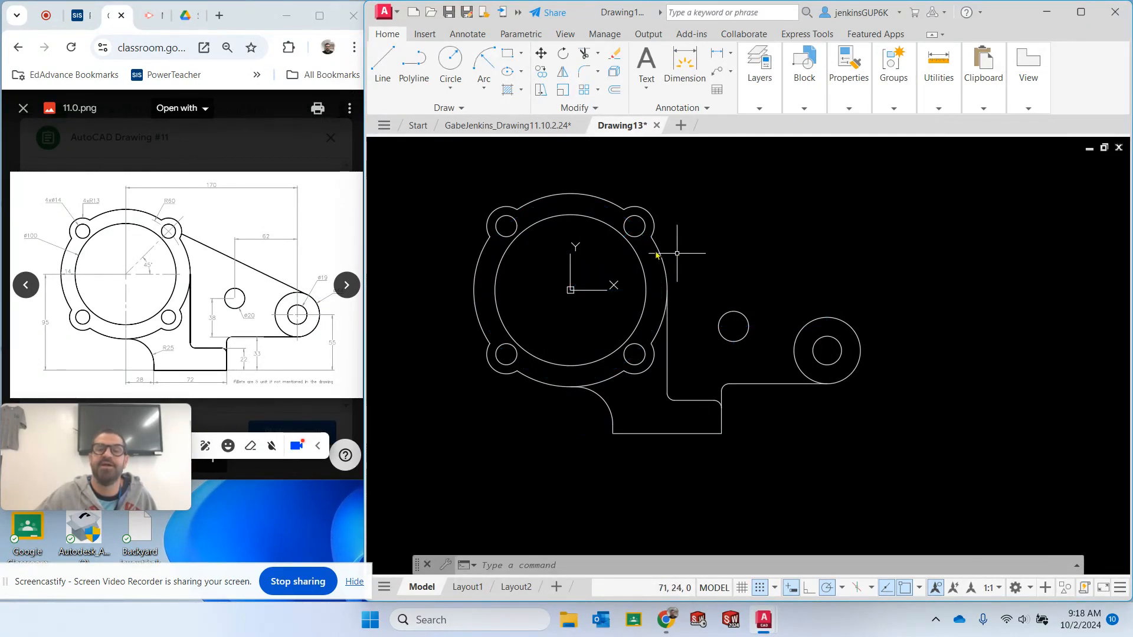
Make Visible the current layer and draw a line tangent to the right boss's outer circle, ending at the upper-right lug hole's right quadrant
mouse_move(762, 118)
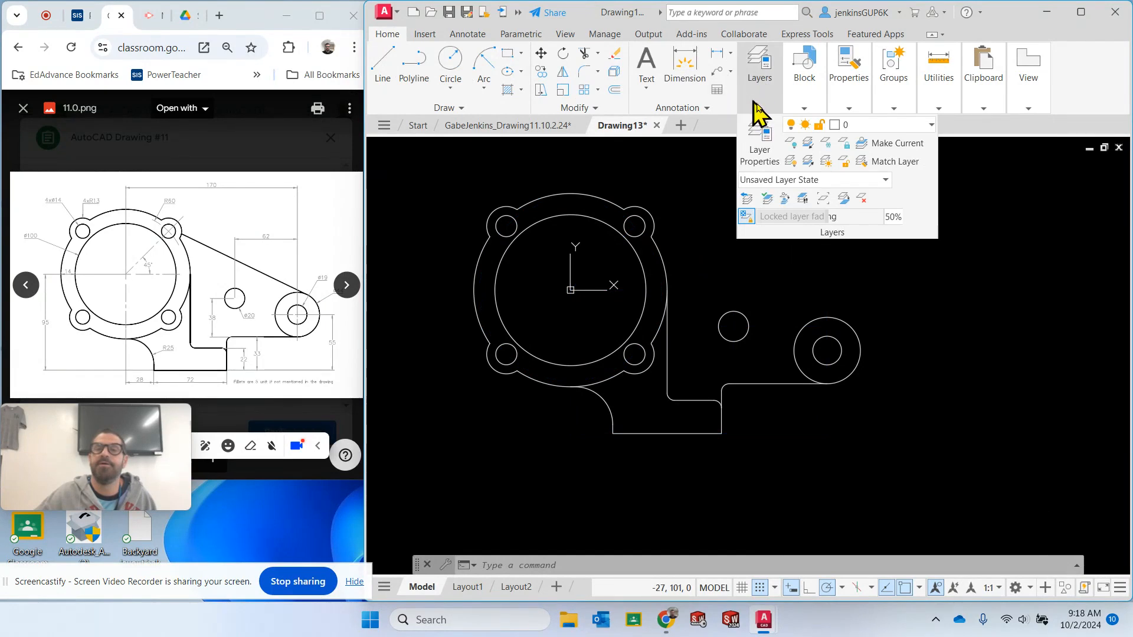
click(863, 126)
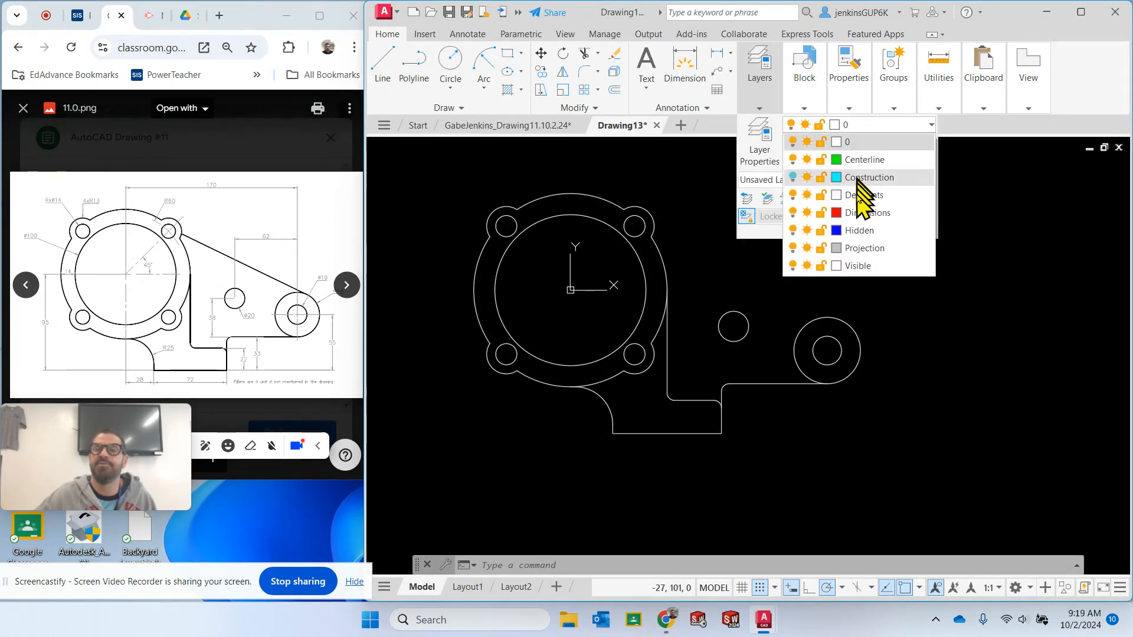
click(863, 267)
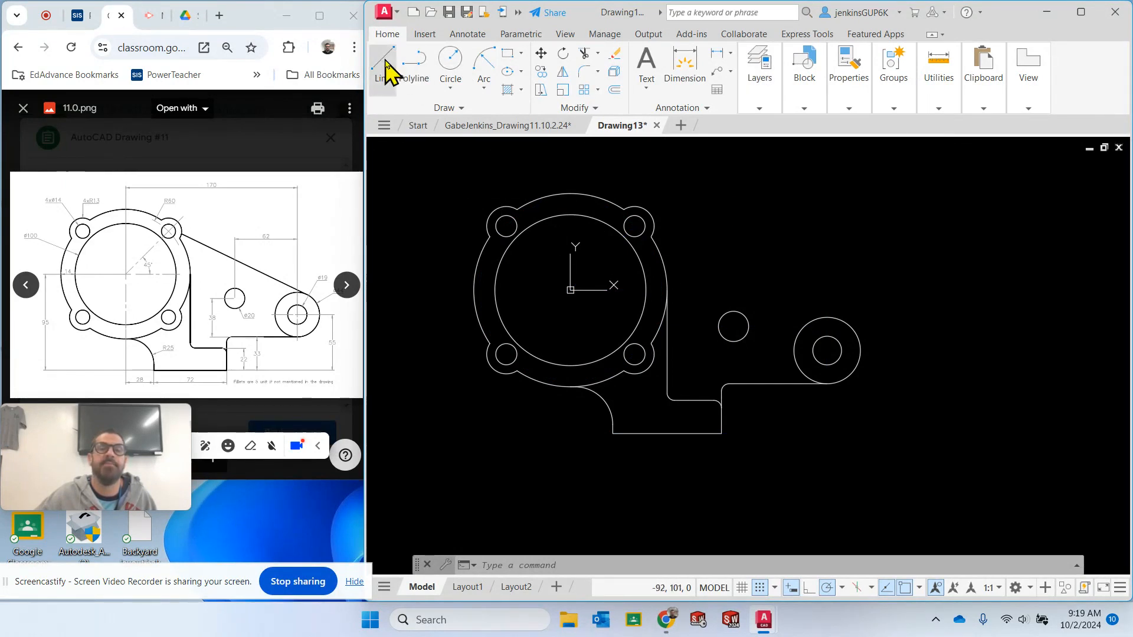
click(386, 65)
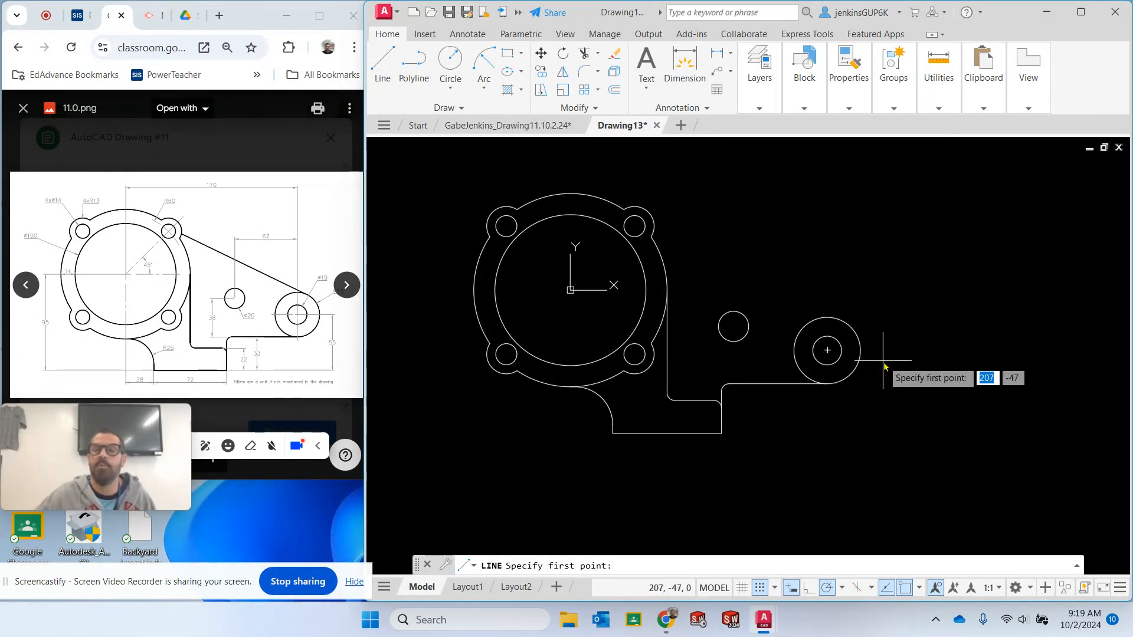
shift+right_click(891, 299)
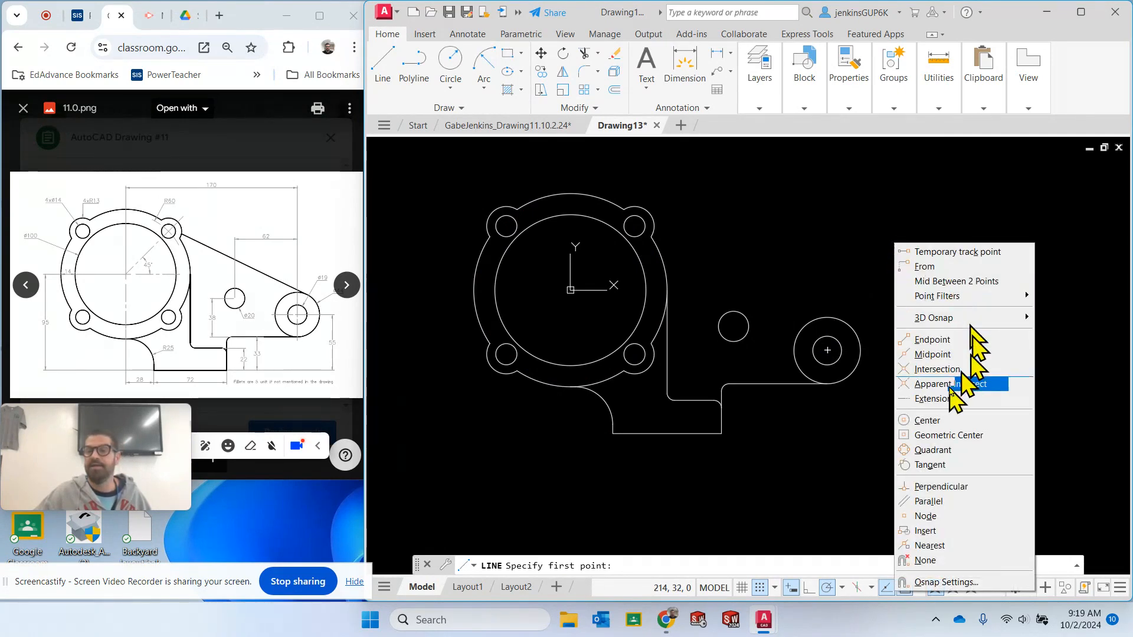
click(940, 468)
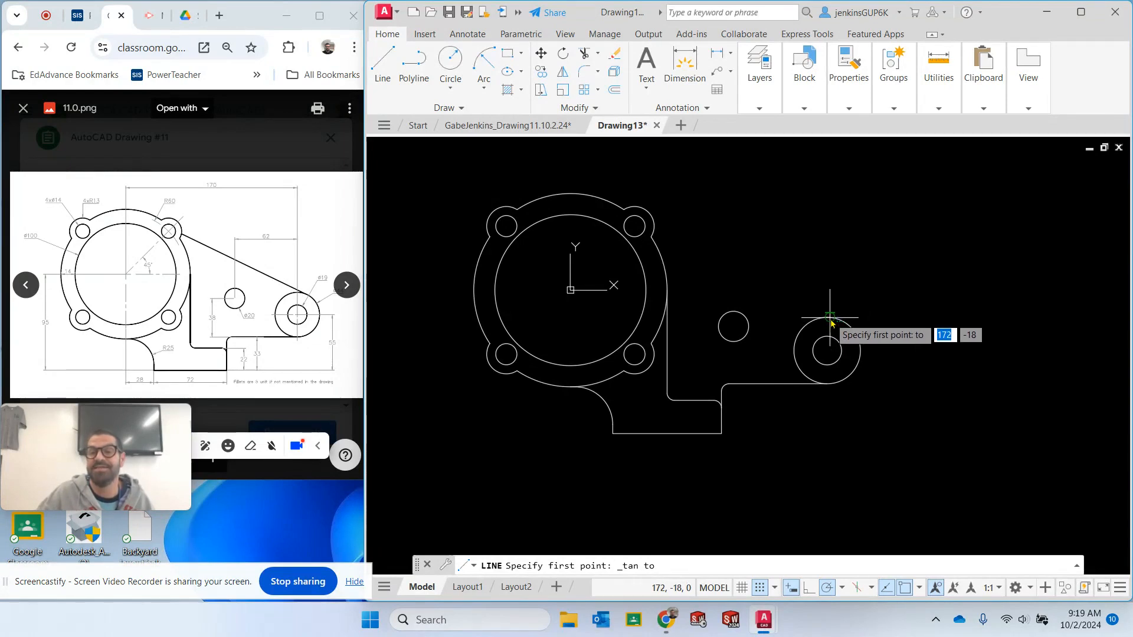
click(836, 321)
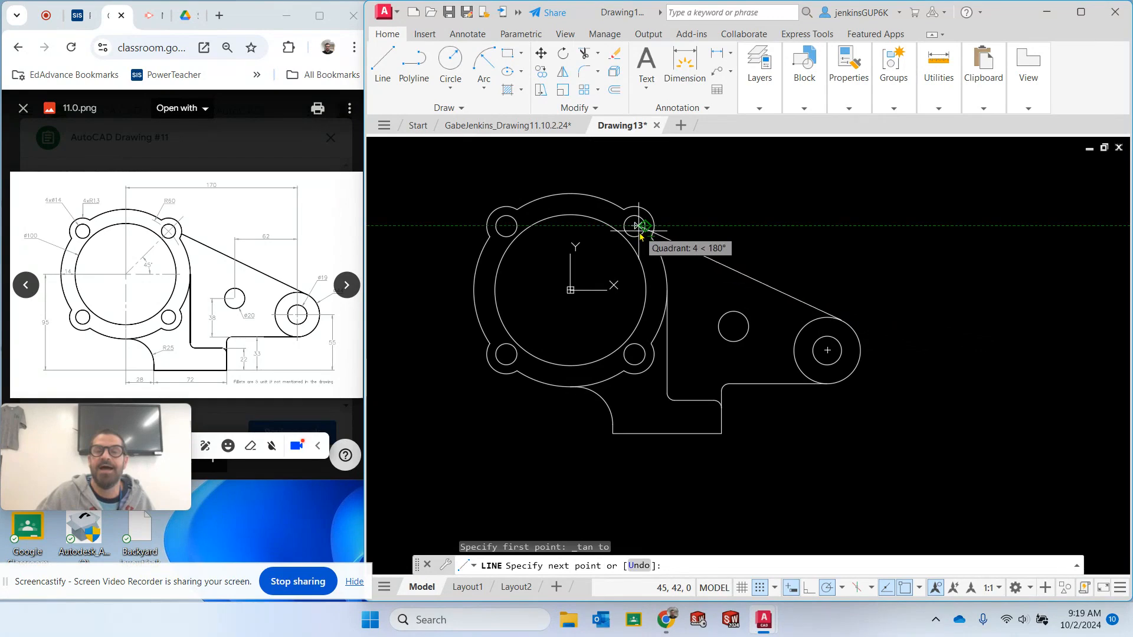
scroll(643, 228, up, 5)
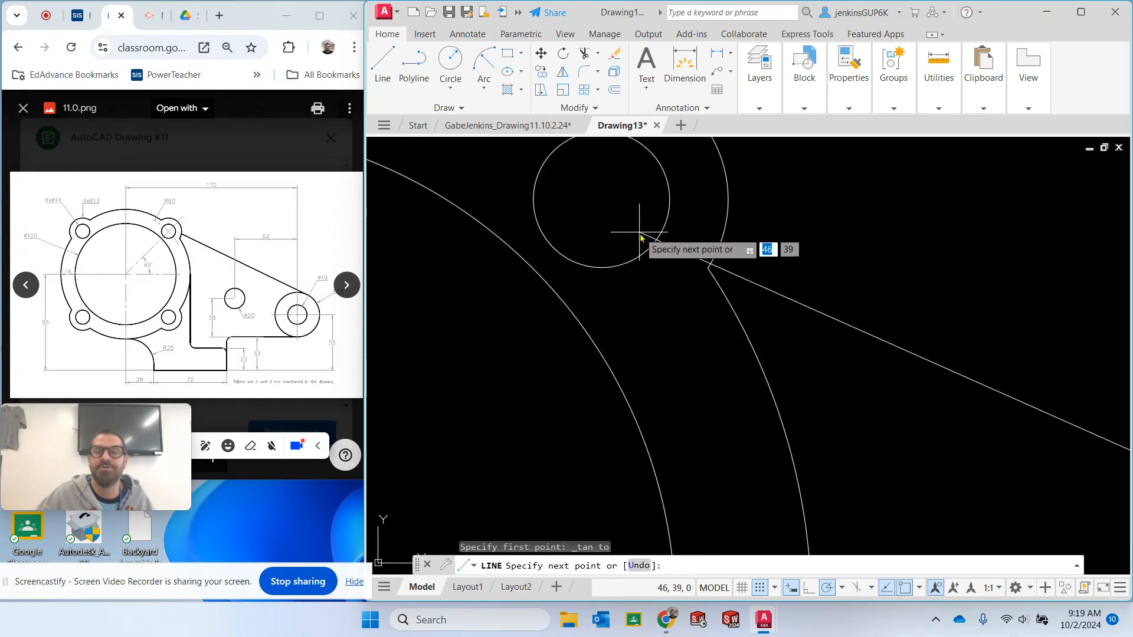
click(670, 199)
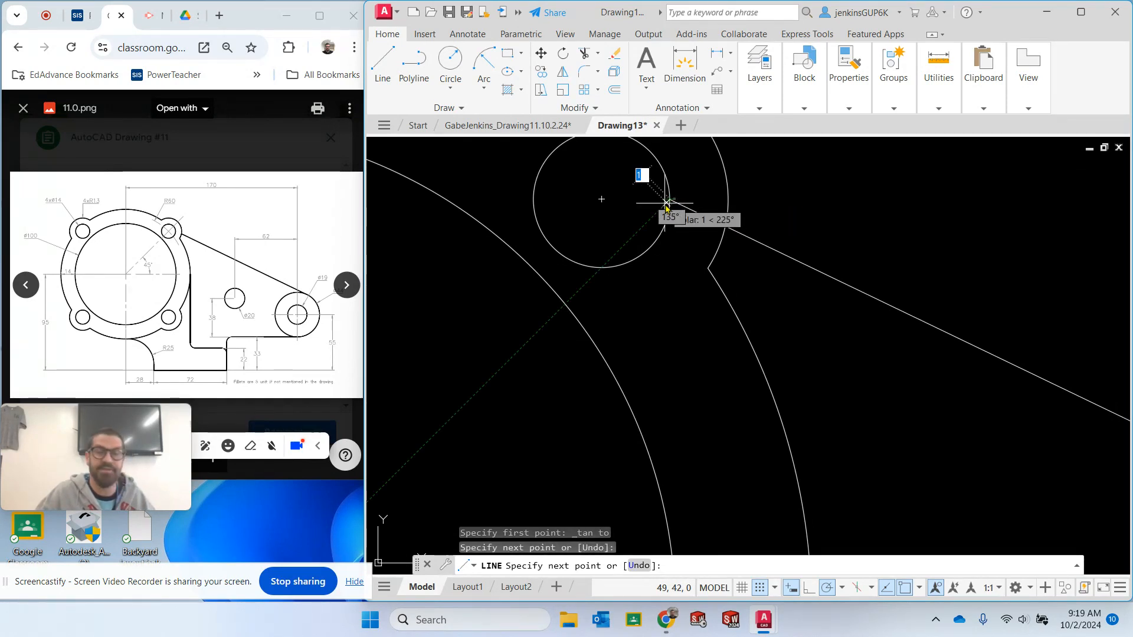
key(Escape)
Trim the slanted tangent line back to the upper-right lug's outer arc, removing the part inside the lug
click(584, 53)
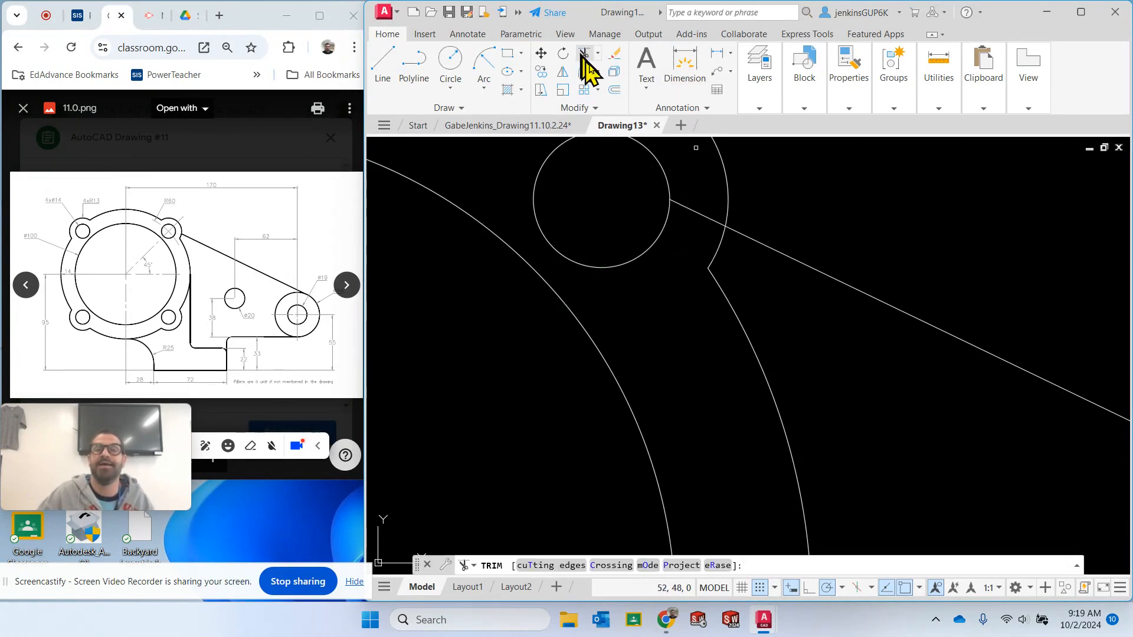
mouse_move(692, 184)
mouse_down()
mouse_move(698, 227)
mouse_move(784, 337)
mouse_up()
scroll(561, 343, down, 6)
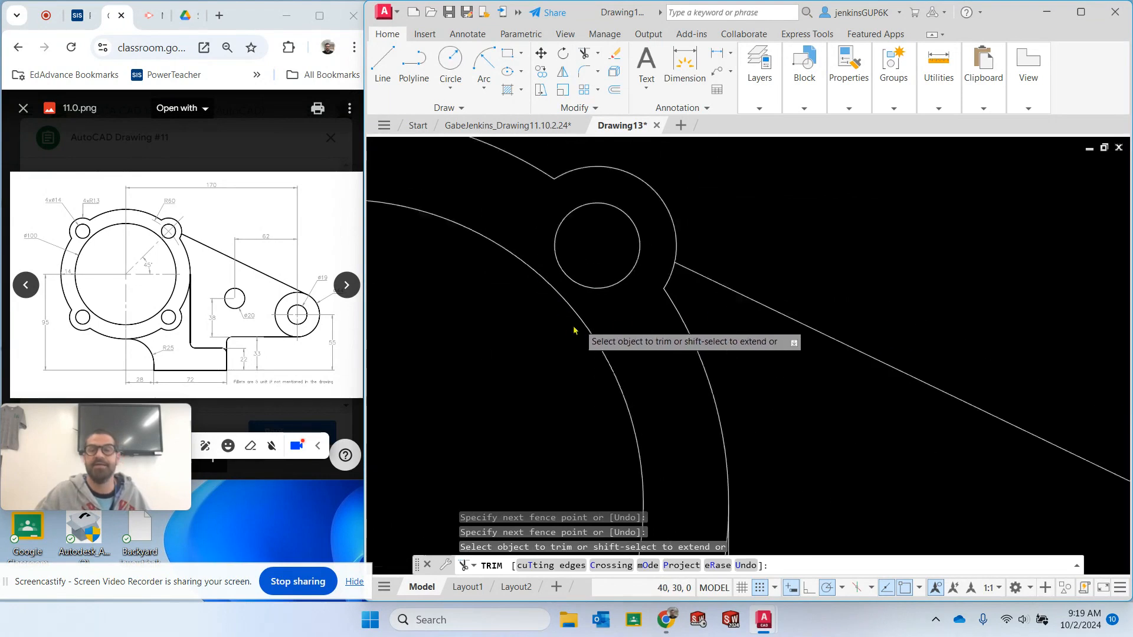
scroll(536, 360, up, 2)
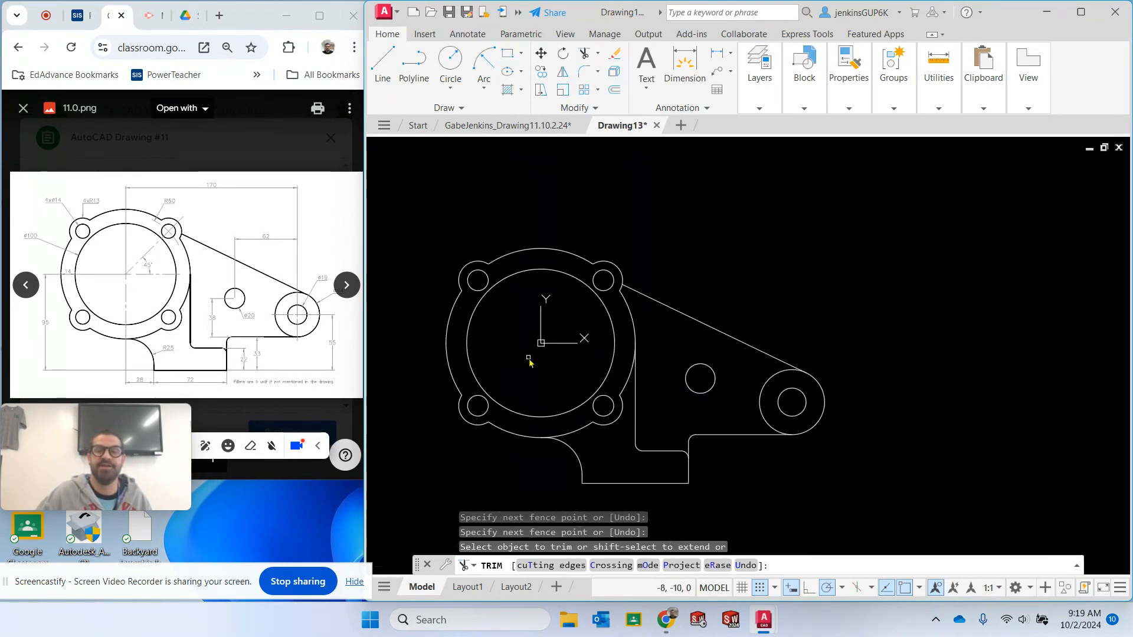
middle_drag(530, 357, 615, 297)
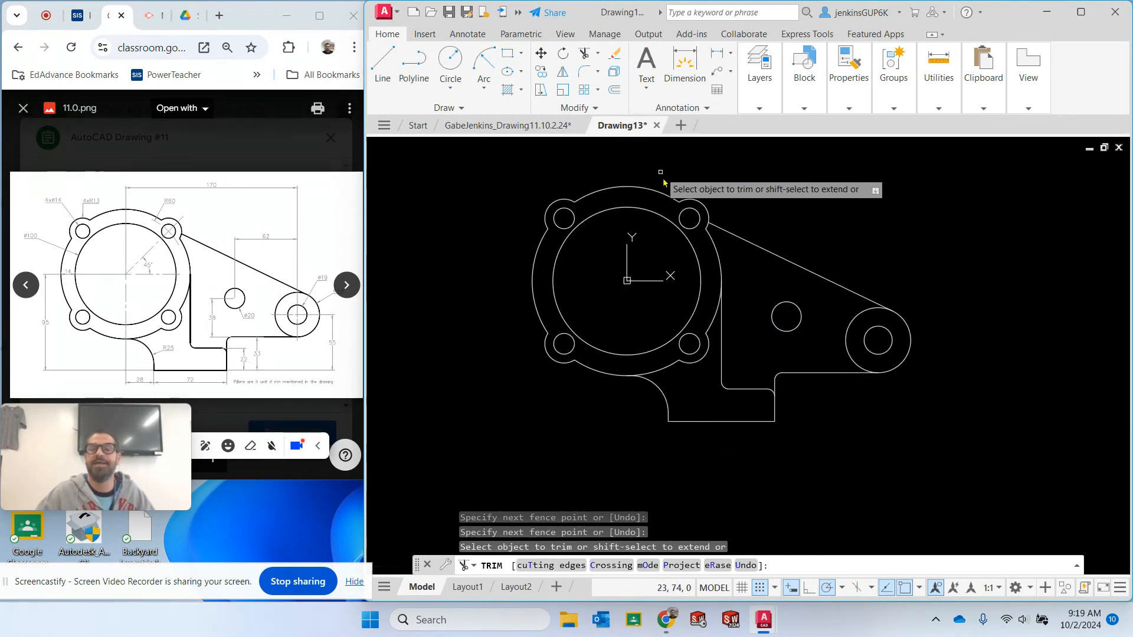
middle_drag(842, 203, 810, 236)
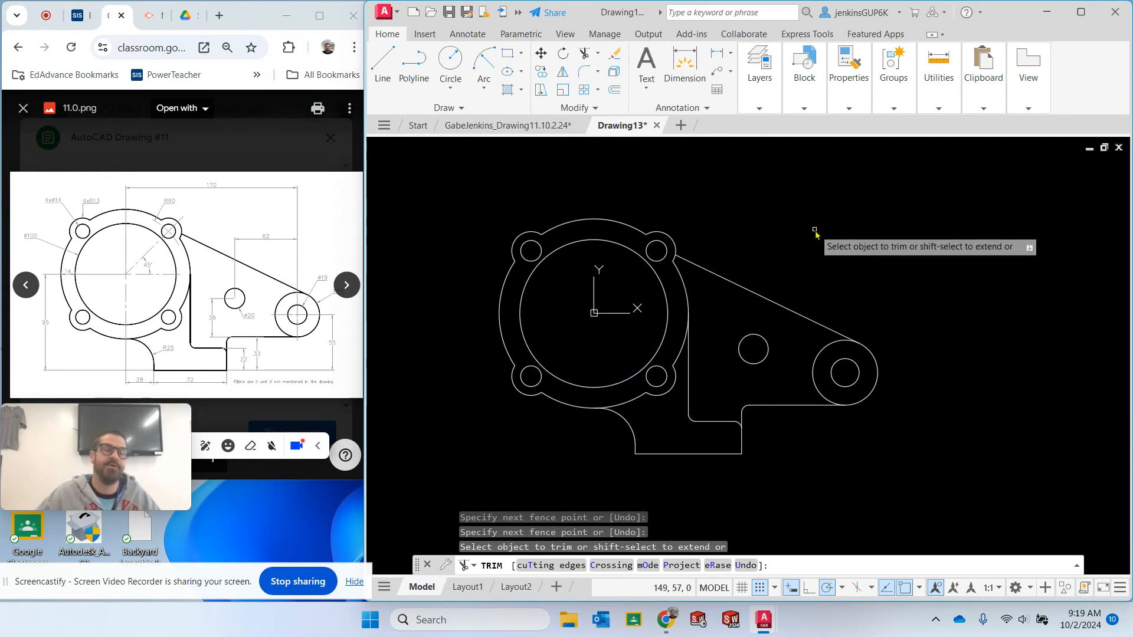